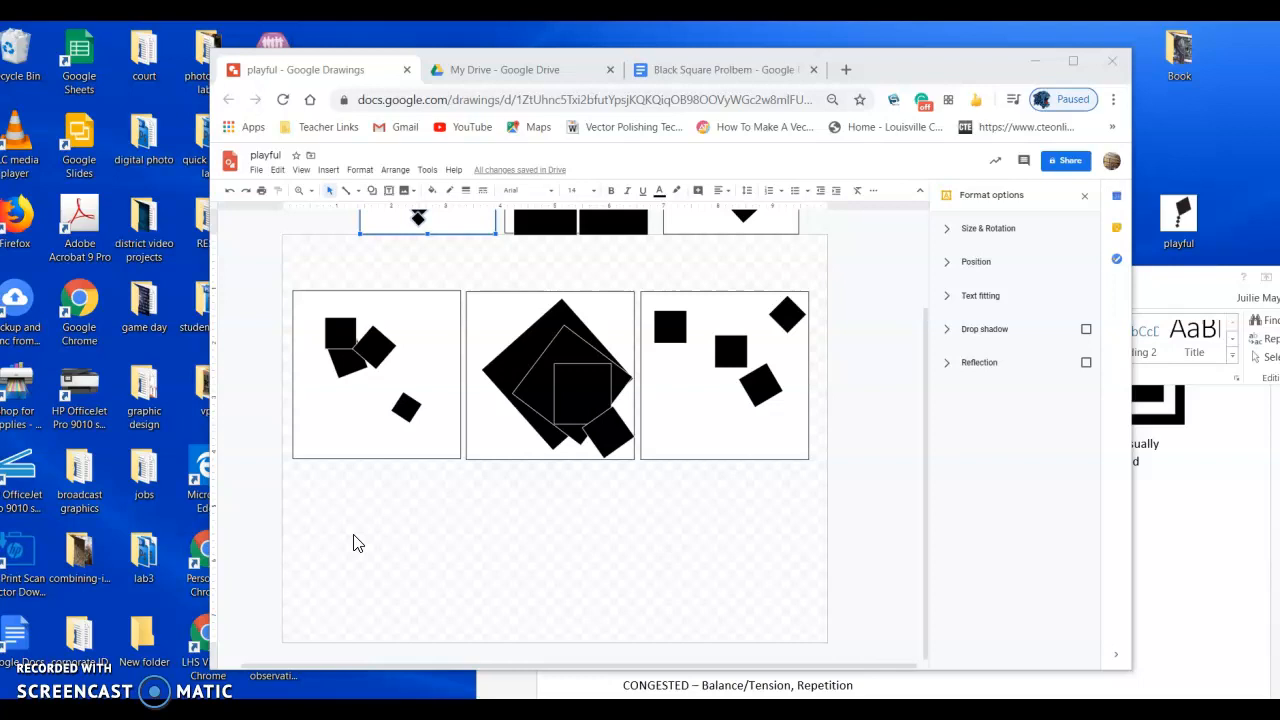
- Switch to the GD Assignmnet 6 Word document and reposition its window to review the list of design principles
{"action": "left_click", "coordinate": [301, 529]}
{"action": "left_click", "coordinate": [751, 633]}
{"action": "left_click", "coordinate": [648, 652]}
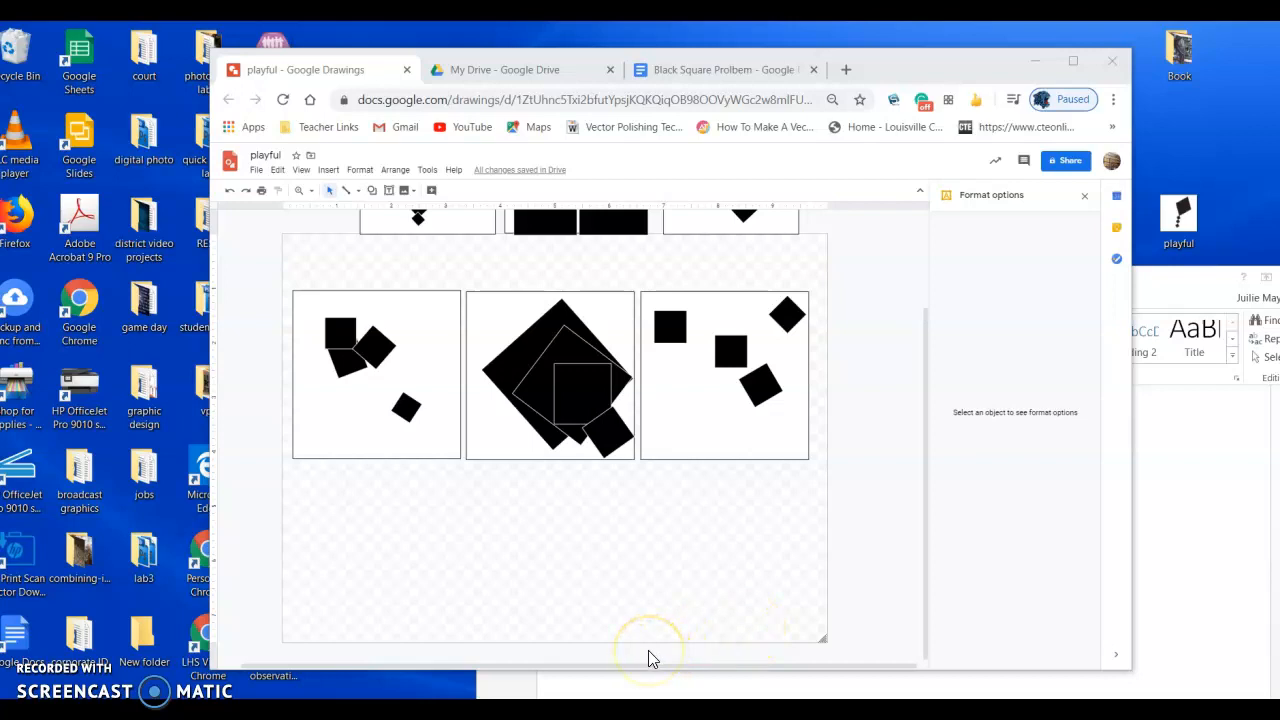
{"action": "mouse_move", "coordinate": [639, 710]}
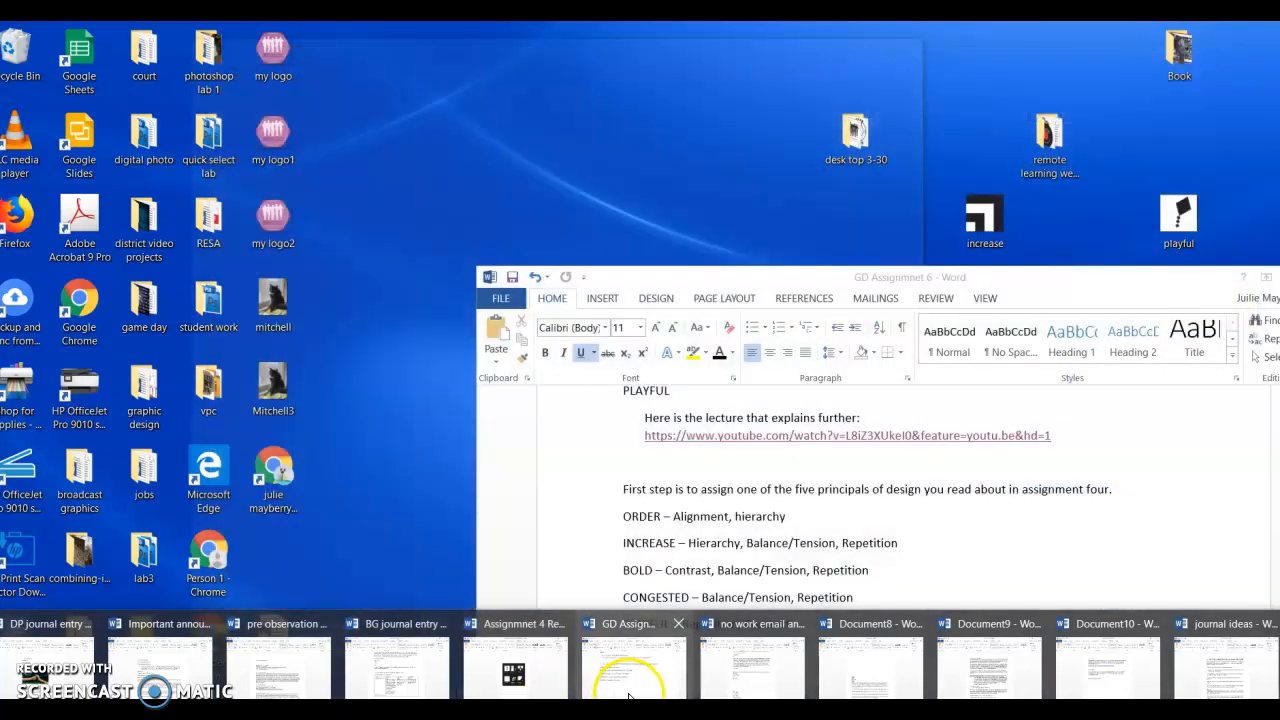
{"action": "left_click", "coordinate": [628, 692]}
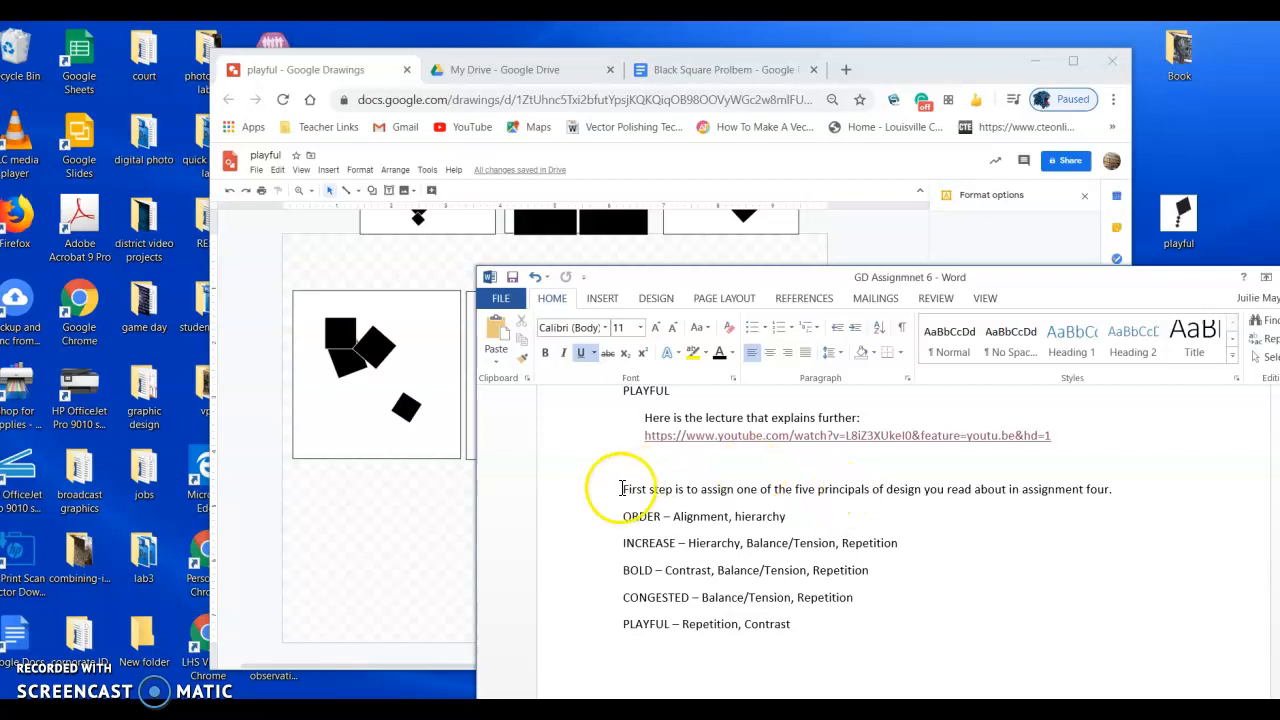
{"action": "left_click_drag", "start_coordinate": [1040, 287], "coordinate": [895, 173]}
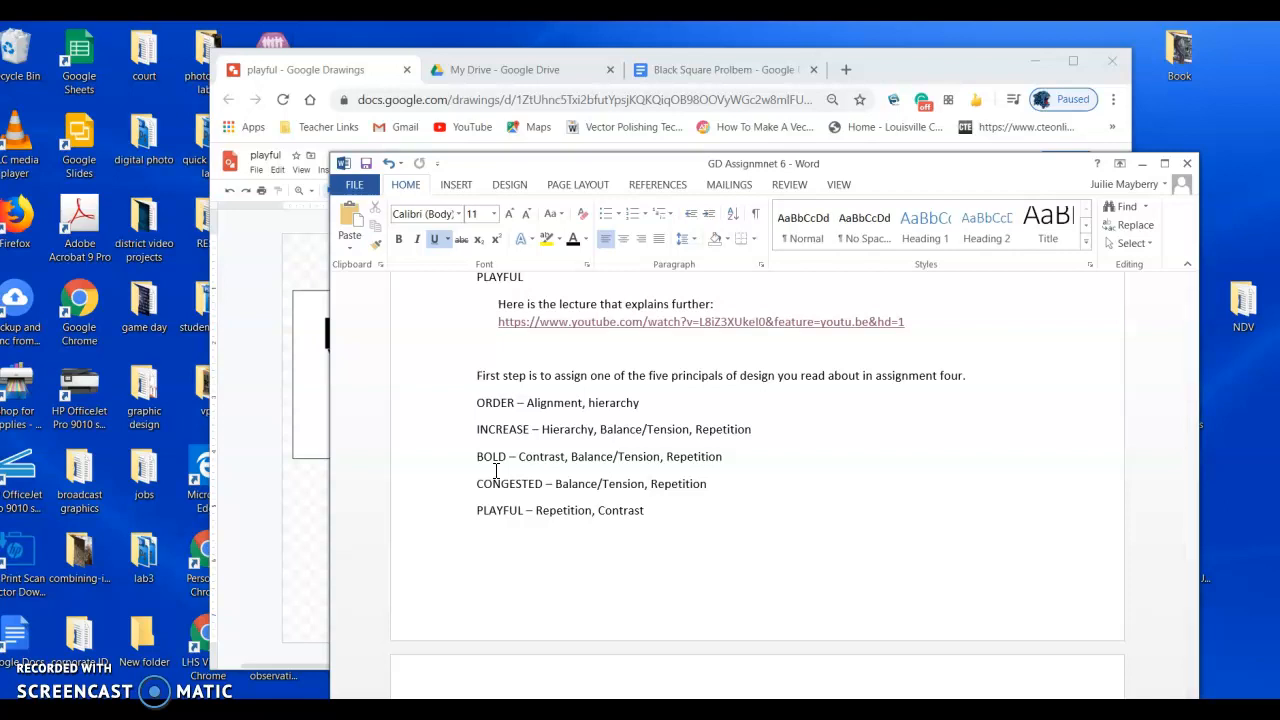
- Close the browser tabs other than the playful drawing and minimize the Word assignment document
{"action": "left_click", "coordinate": [940, 64]}
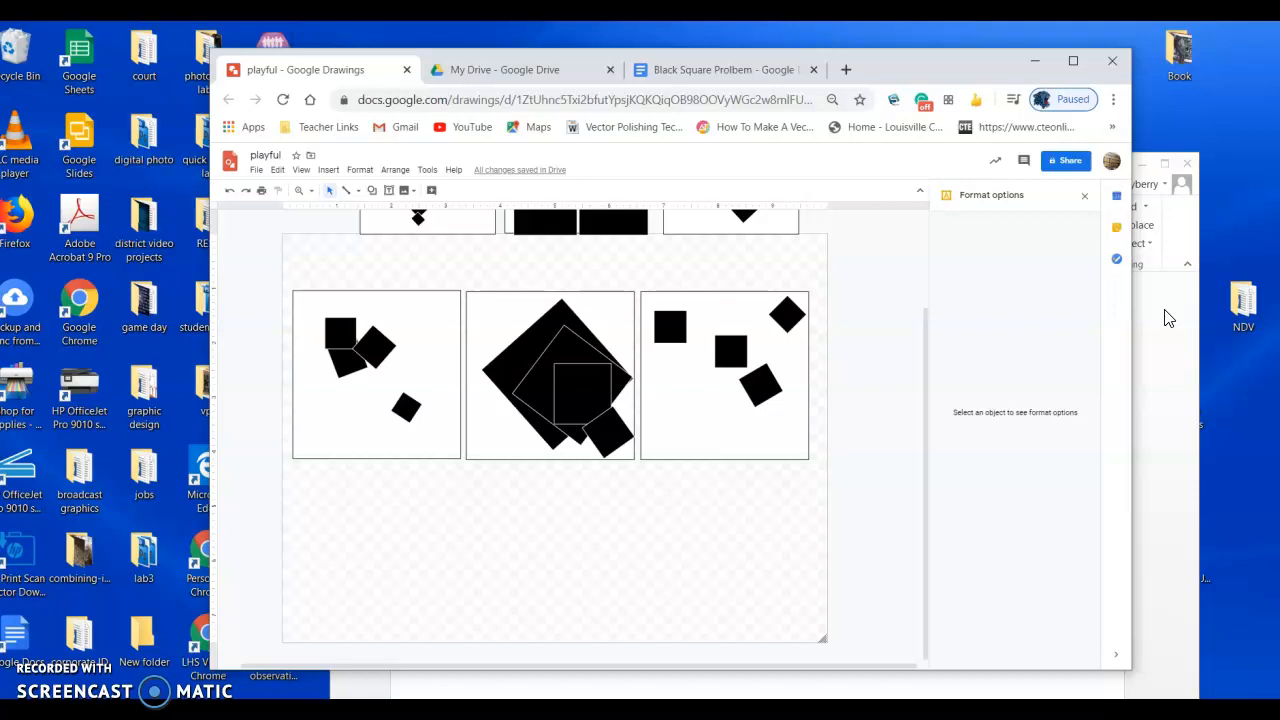
{"action": "left_click", "coordinate": [813, 69]}
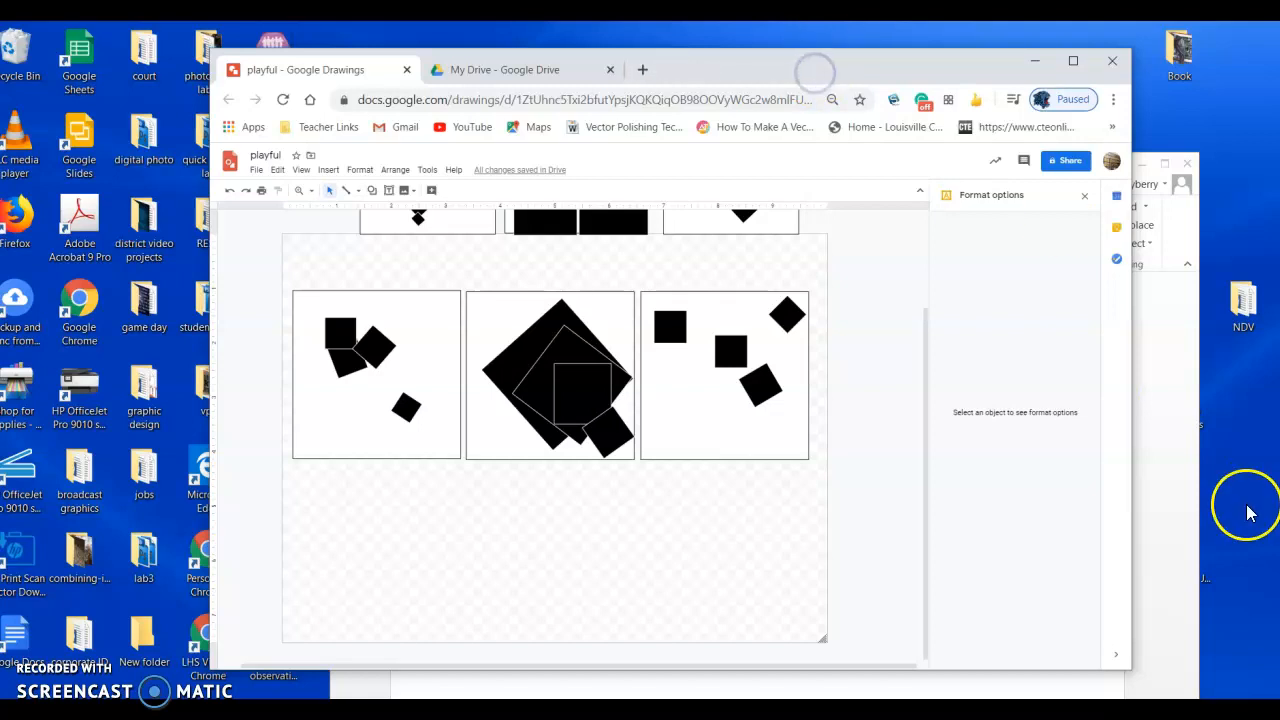
{"action": "left_click", "coordinate": [1155, 338]}
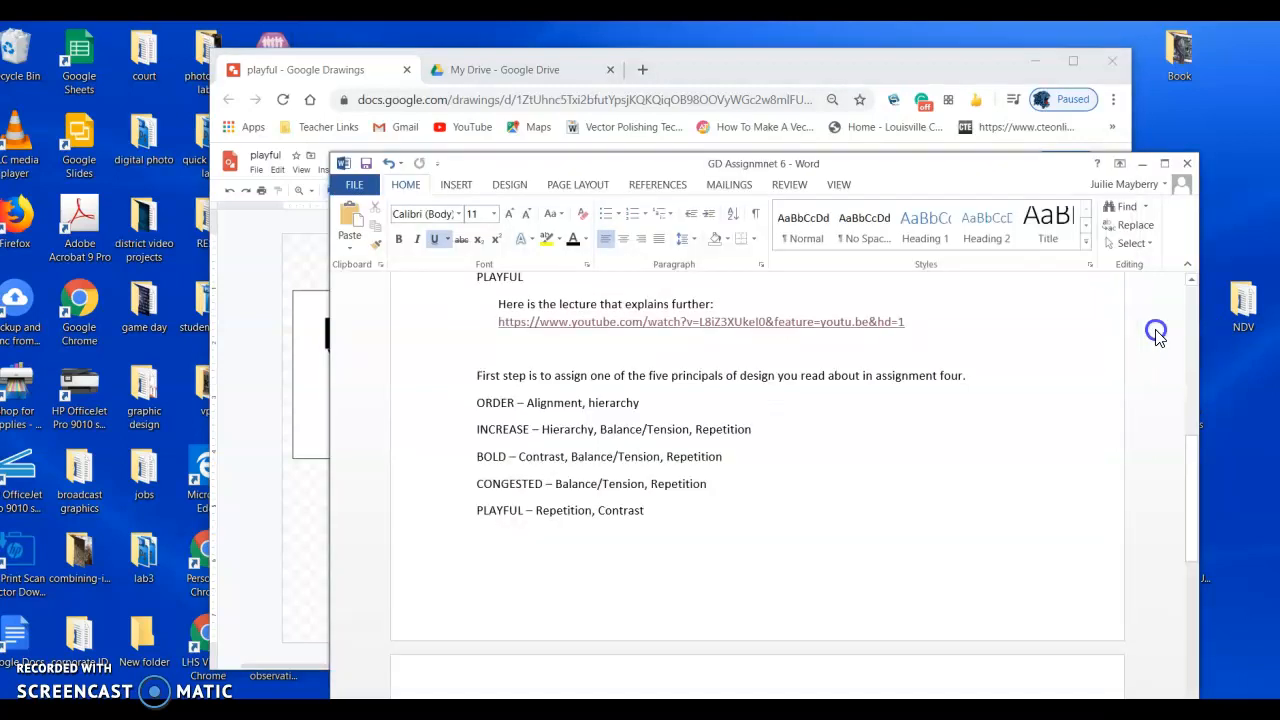
{"action": "left_click", "coordinate": [1147, 165]}
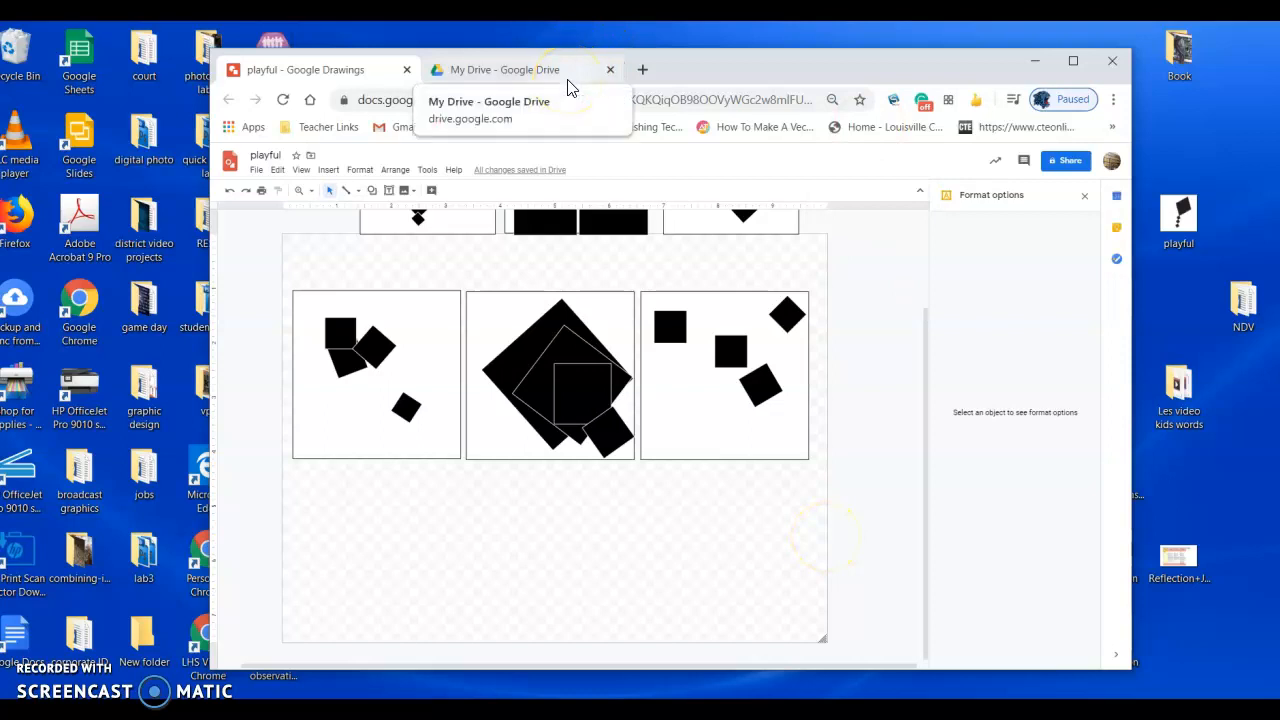
{"action": "left_click", "coordinate": [537, 66]}
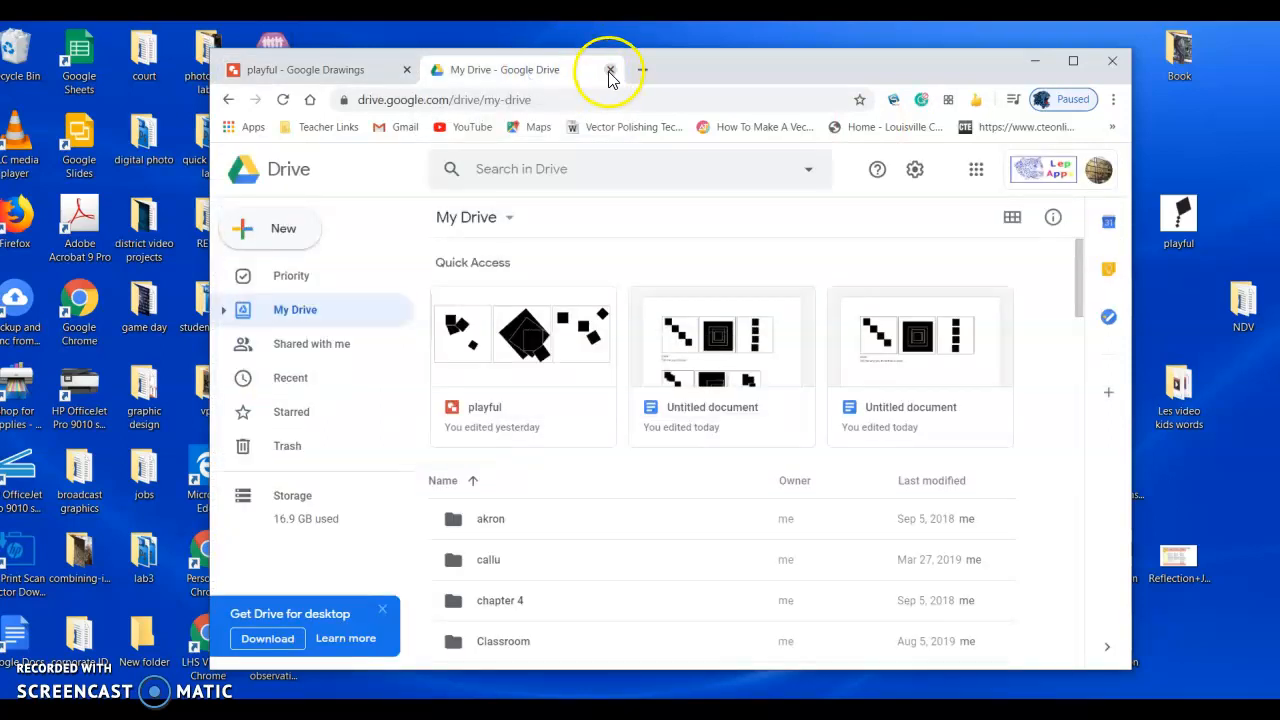
{"action": "left_click", "coordinate": [610, 71]}
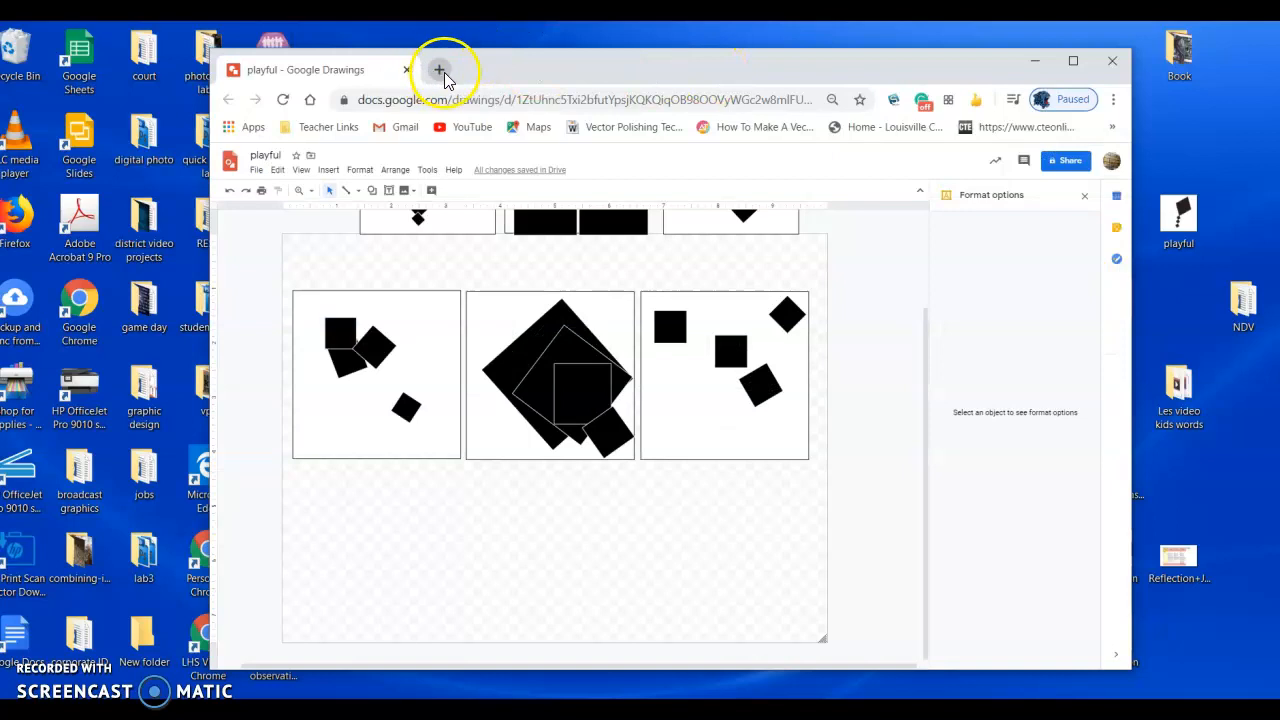
- Open Google Drive in a new browser tab and create a blank Google Docs document
{"action": "left_click", "coordinate": [442, 71]}
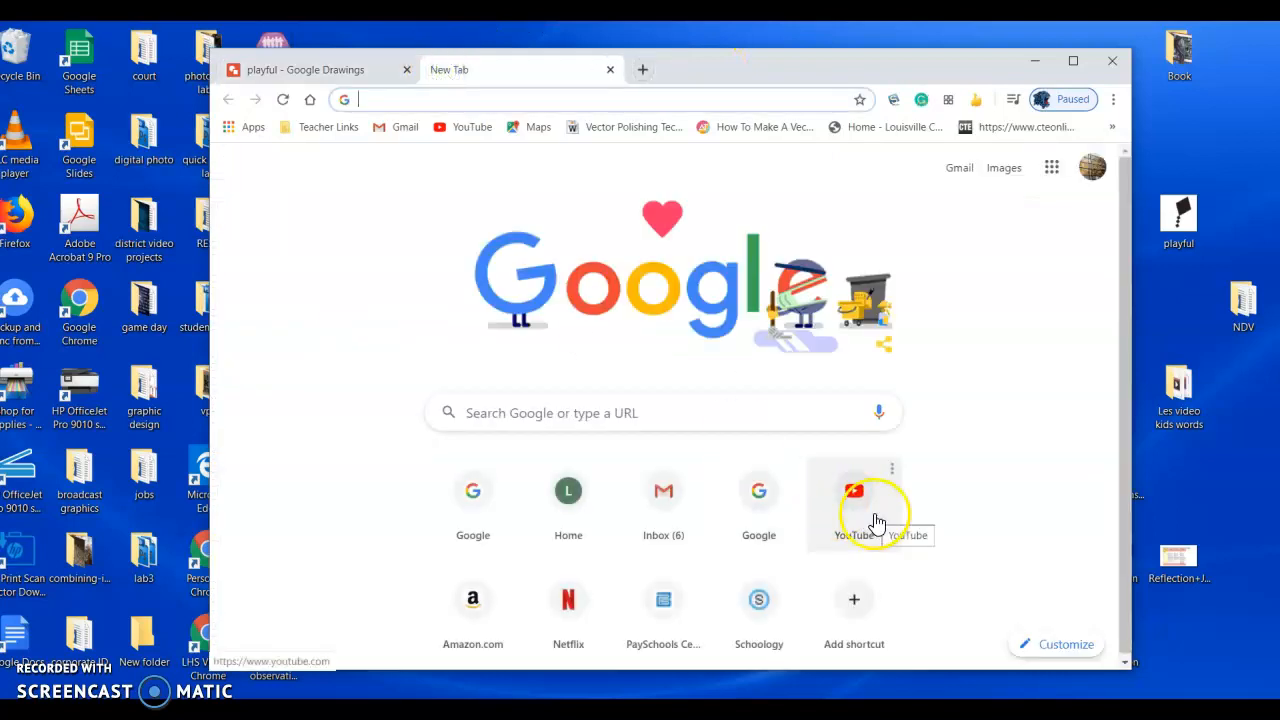
{"action": "left_click", "coordinate": [1014, 431]}
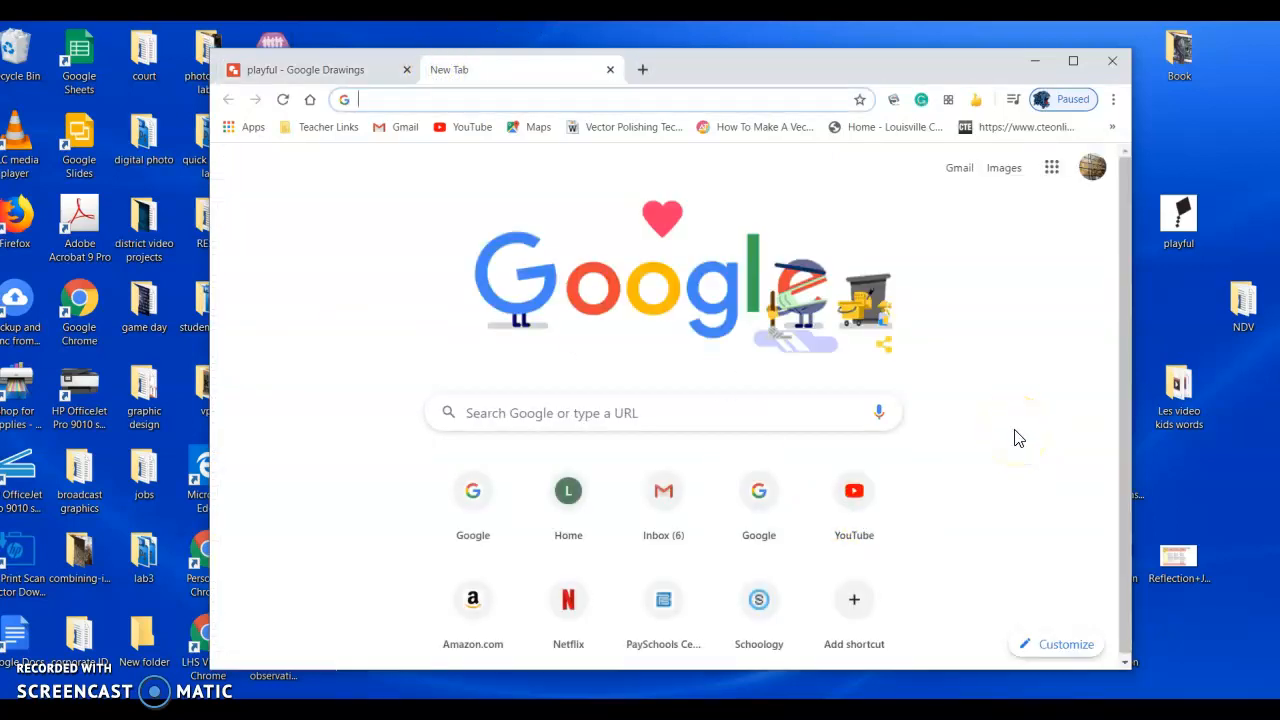
{"action": "left_click", "coordinate": [1052, 169]}
{"action": "left_click", "coordinate": [1055, 250]}
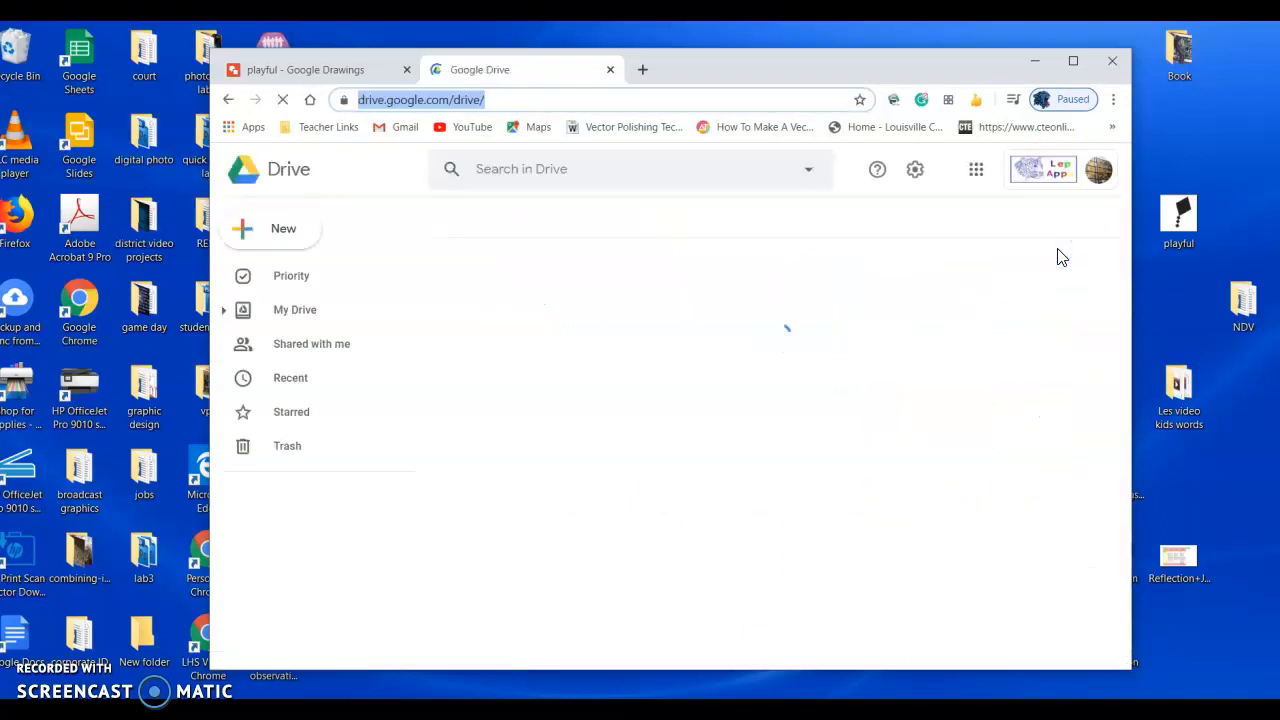
{"action": "left_click", "coordinate": [278, 236]}
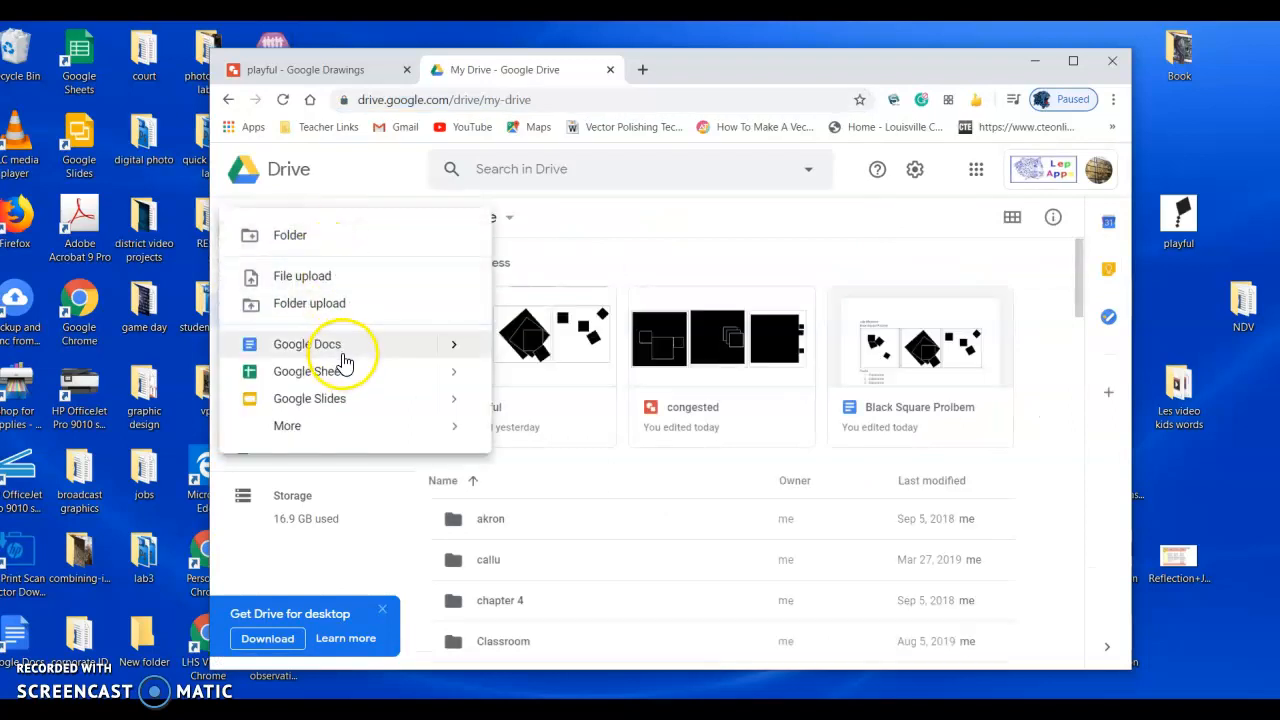
{"action": "mouse_move", "coordinate": [457, 350]}
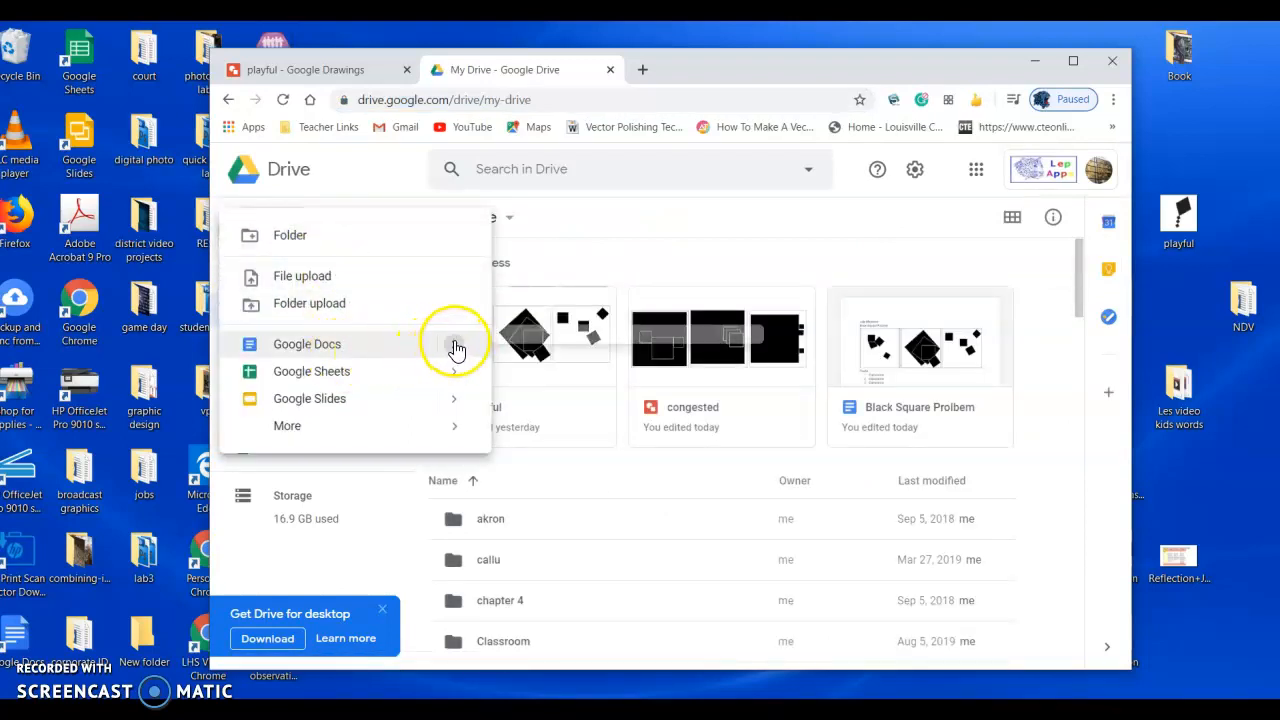
{"action": "left_click", "coordinate": [517, 357]}
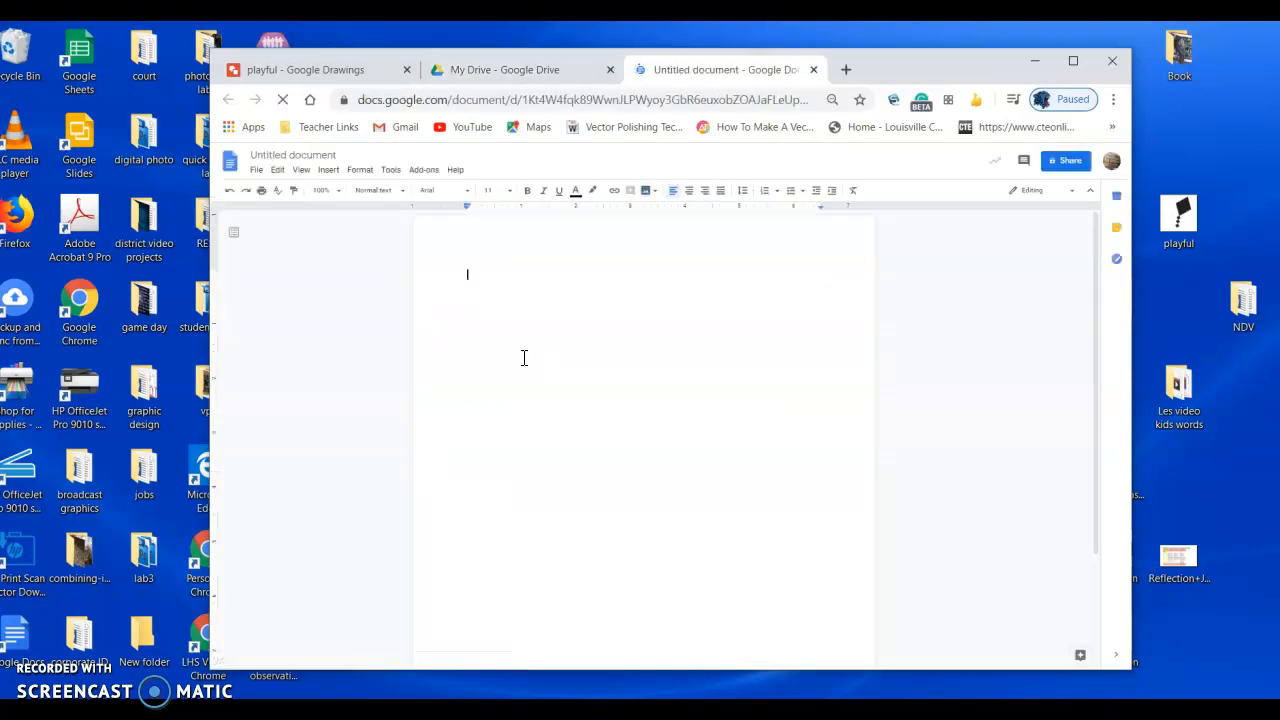
- Title the document "Black Square Problem" and enter the author's full name on the first line, followed by a new line
{"action": "left_click", "coordinate": [307, 150]}
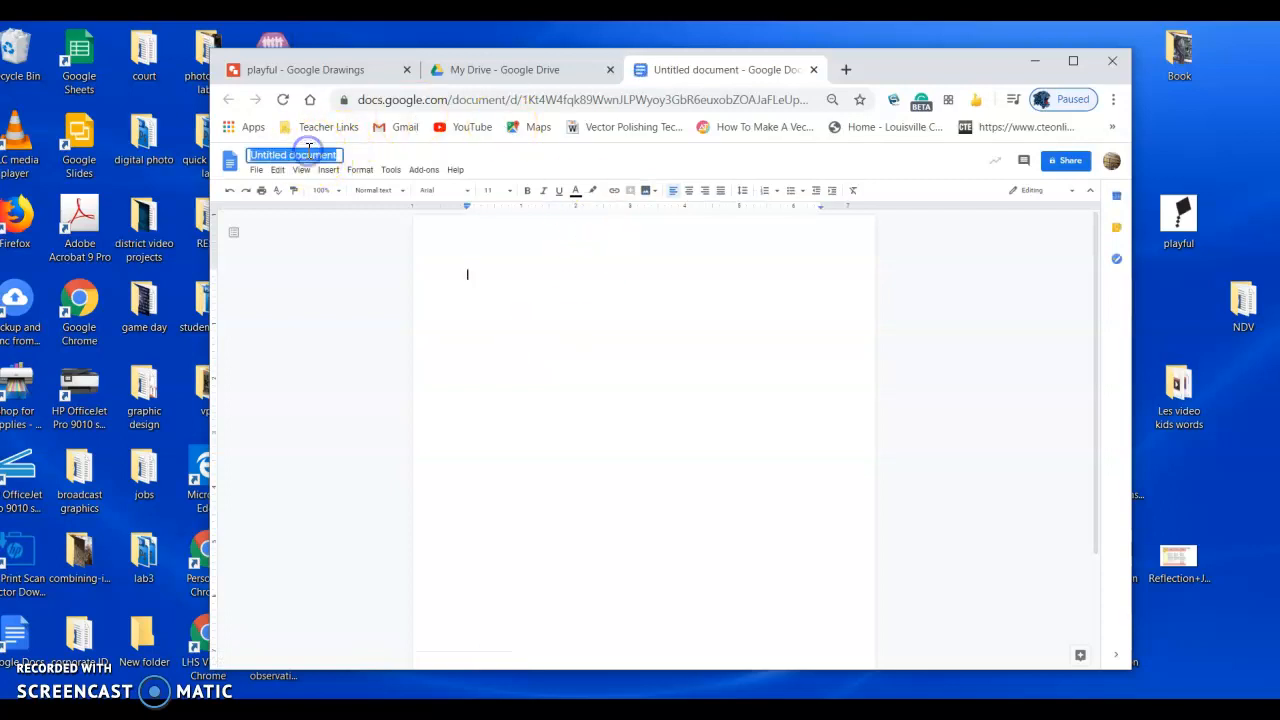
{"action": "type", "text": "Black Square Problem"}
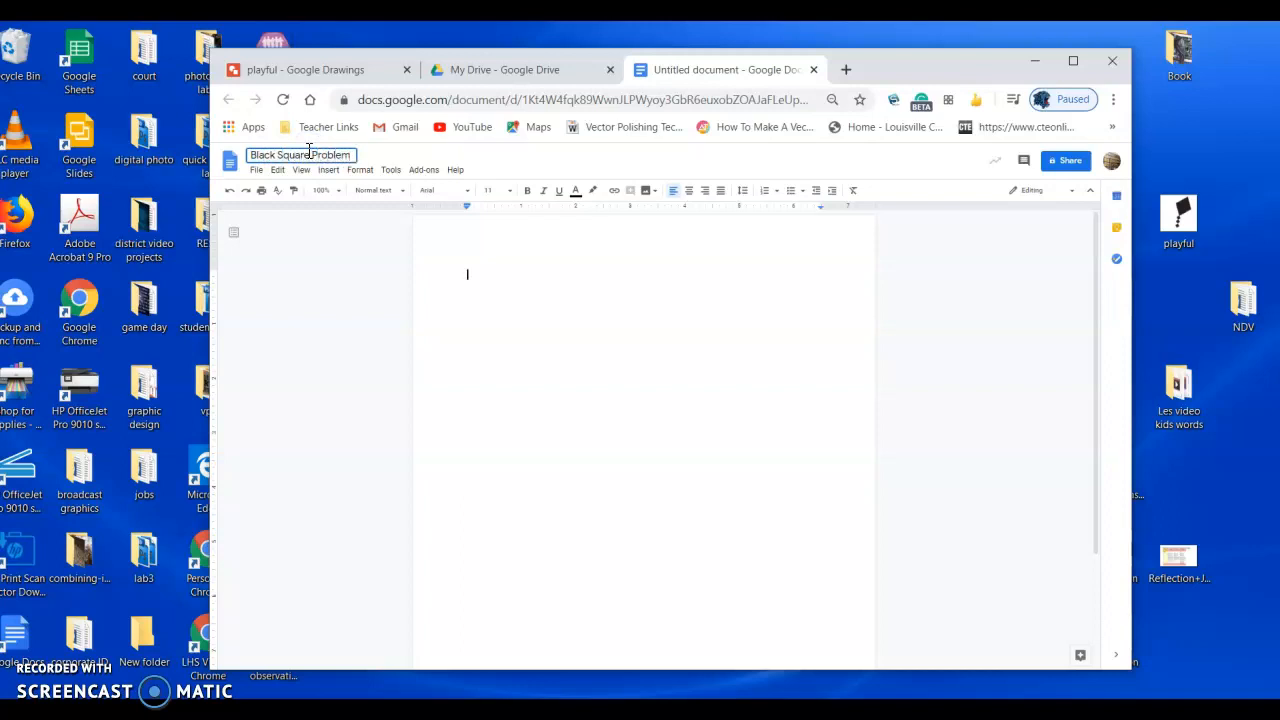
{"action": "left_click", "coordinate": [486, 274]}
{"action": "type", "text": "Julie Mayberry"}
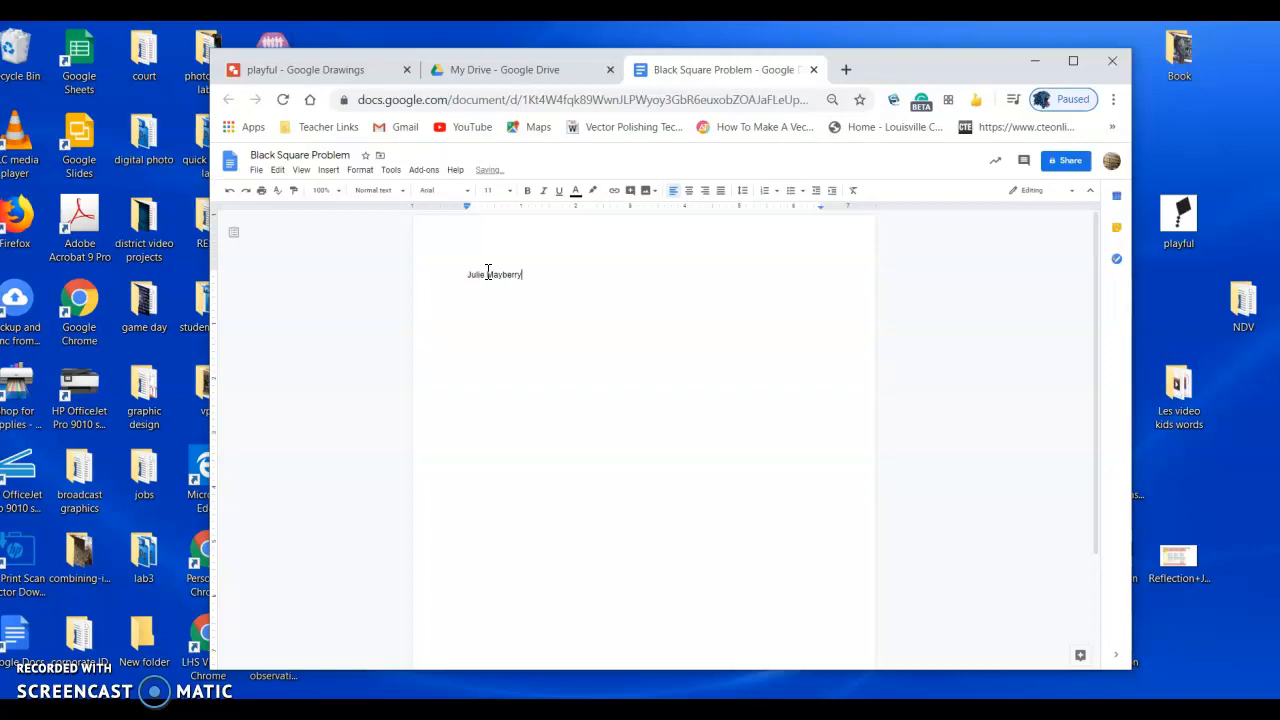
{"action": "key", "text": "Return"}
{"action": "left_click", "coordinate": [720, 327]}
- Insert a new blank drawing below the name in the Black Square Problem document
{"action": "left_click", "coordinate": [340, 72]}
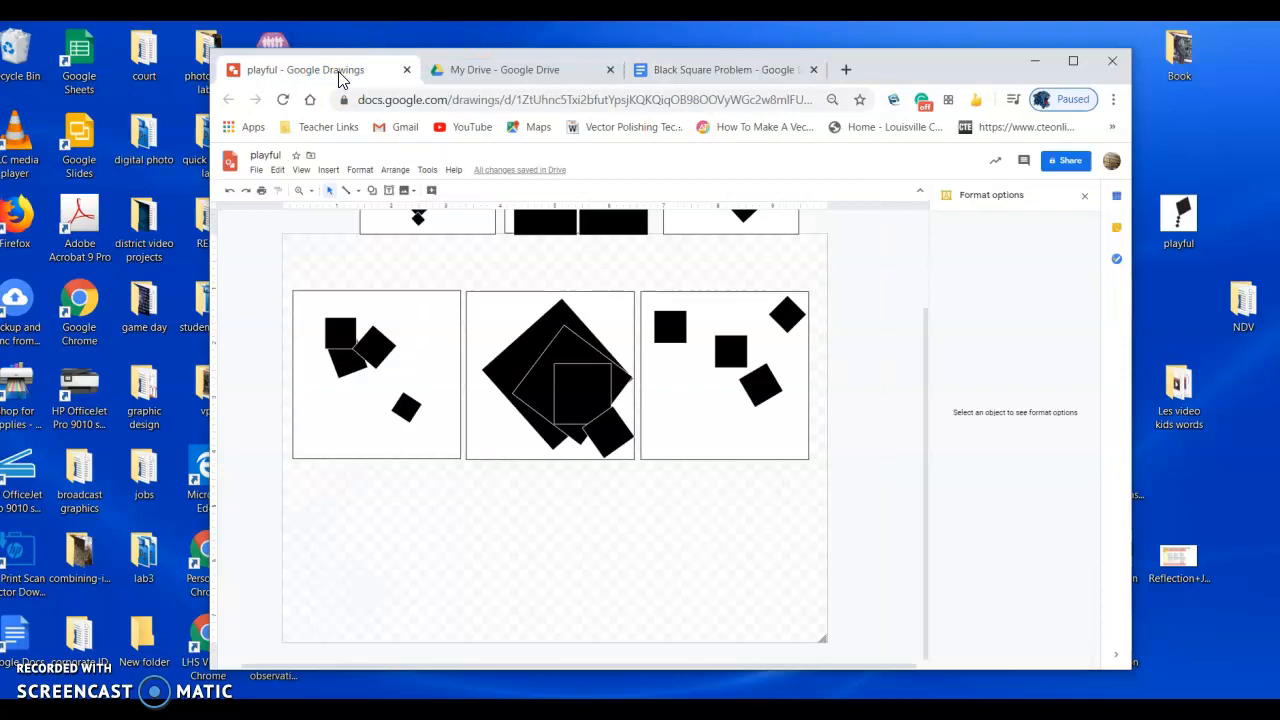
{"action": "left_click", "coordinate": [730, 75]}
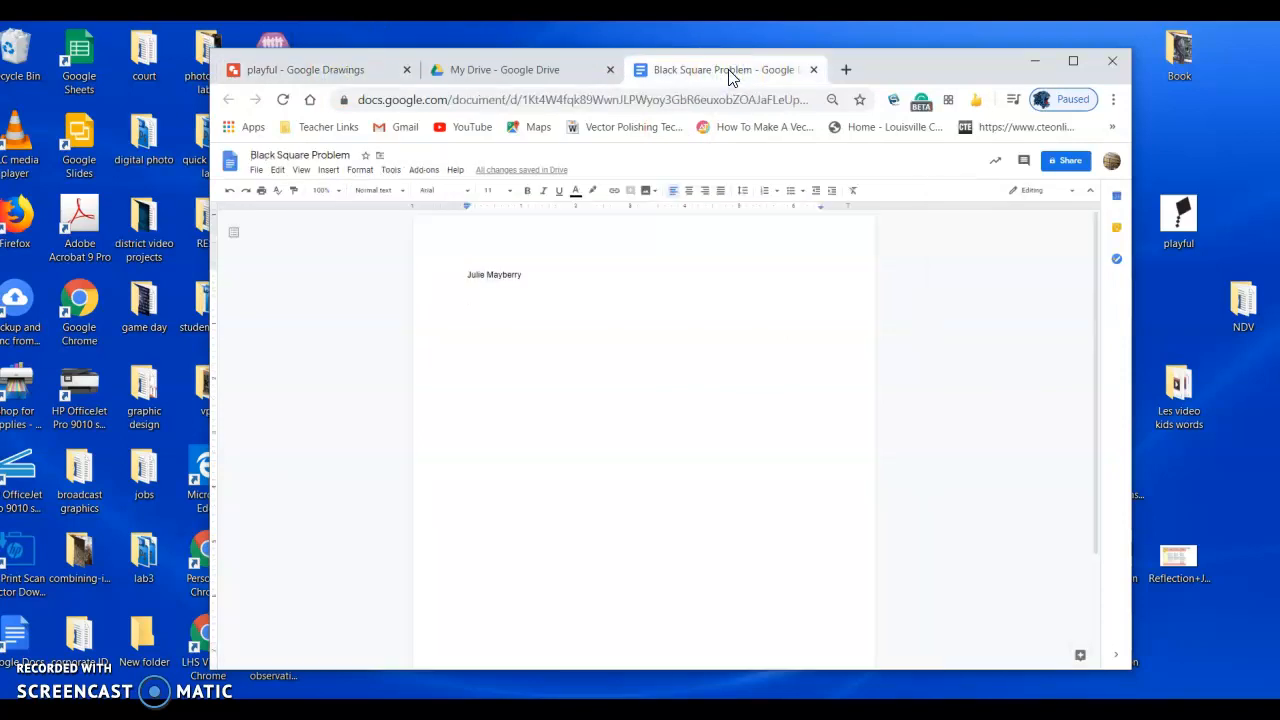
{"action": "left_click", "coordinate": [326, 172]}
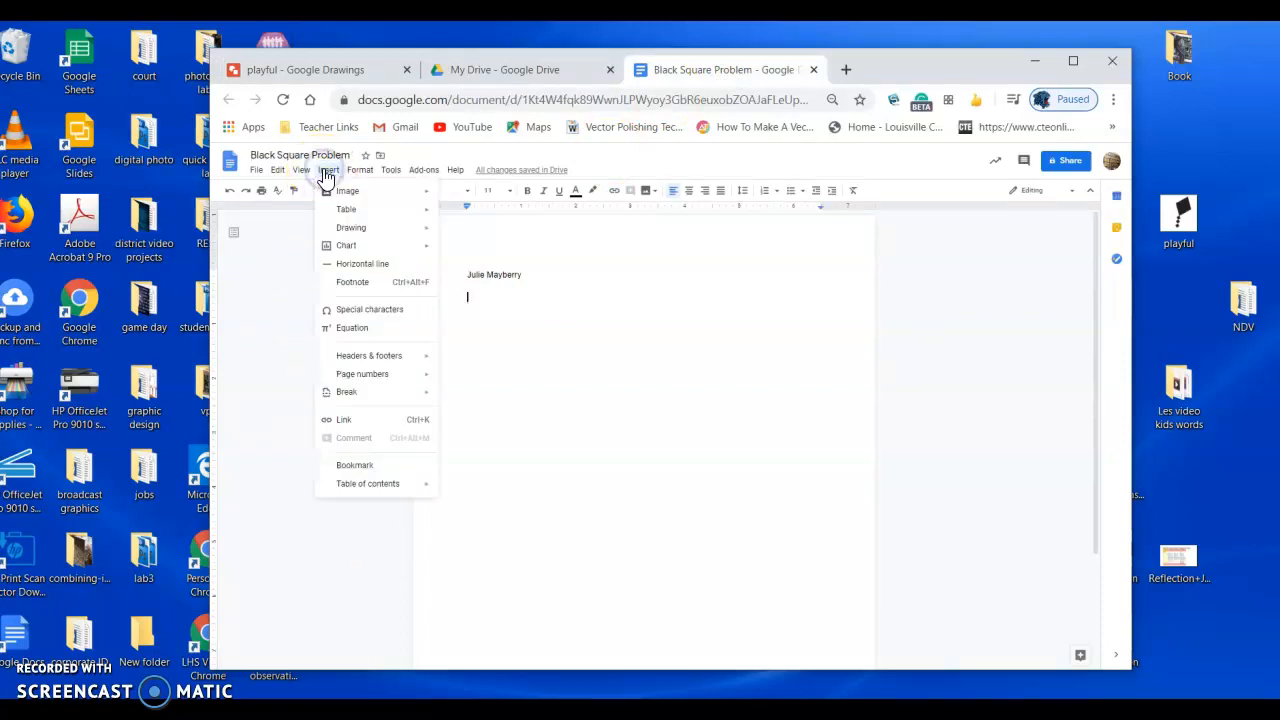
{"action": "mouse_move", "coordinate": [359, 170]}
{"action": "mouse_move", "coordinate": [349, 243]}
{"action": "left_click", "coordinate": [492, 241]}
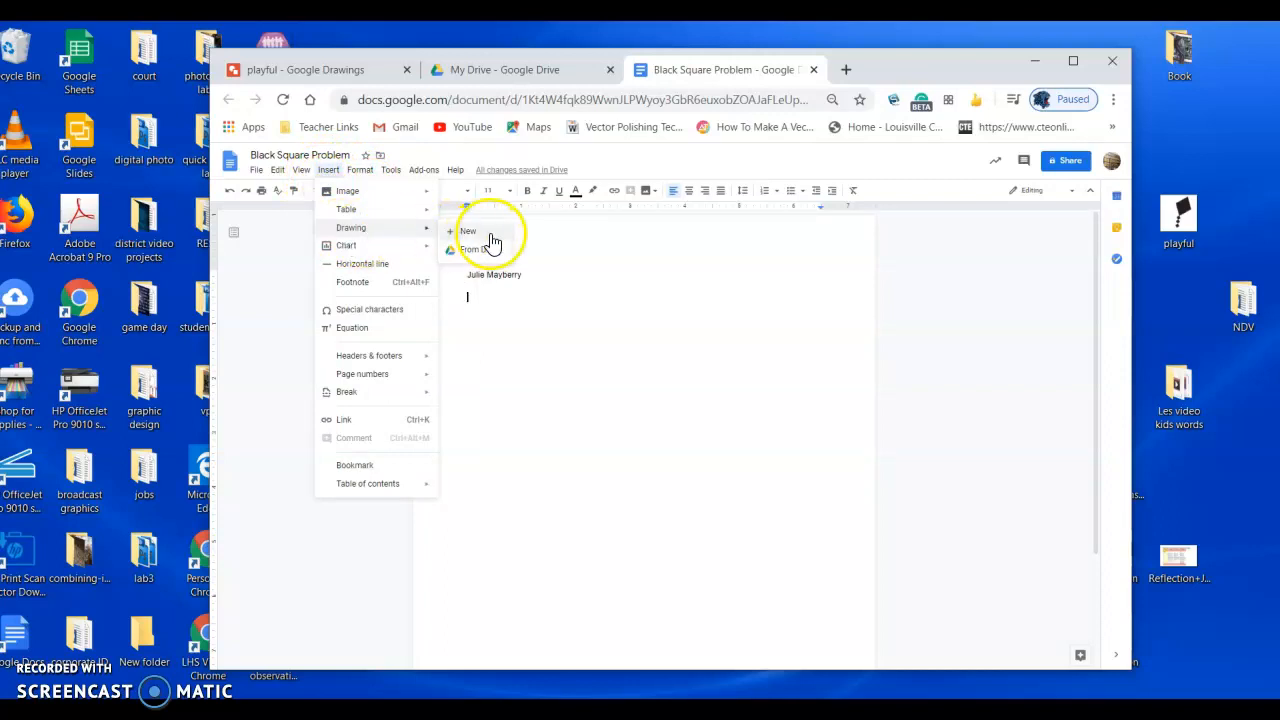
{"action": "left_click", "coordinate": [472, 252]}
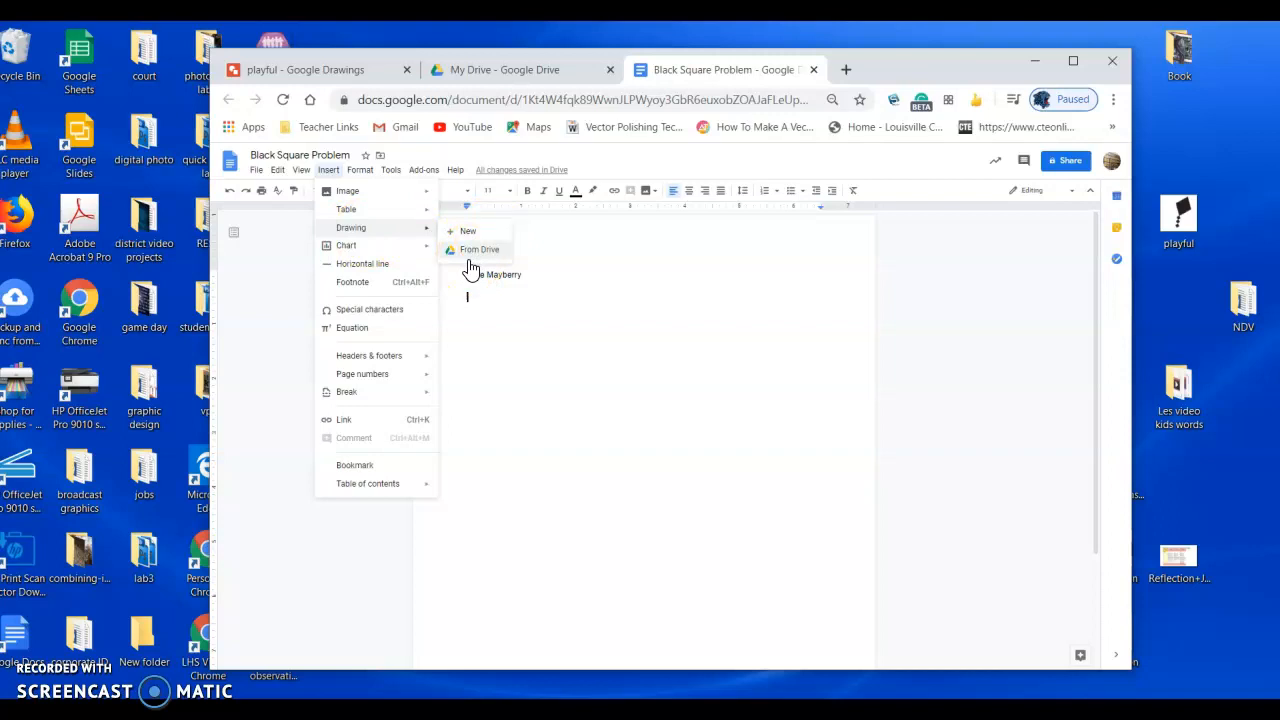
{"action": "left_click", "coordinate": [469, 233]}
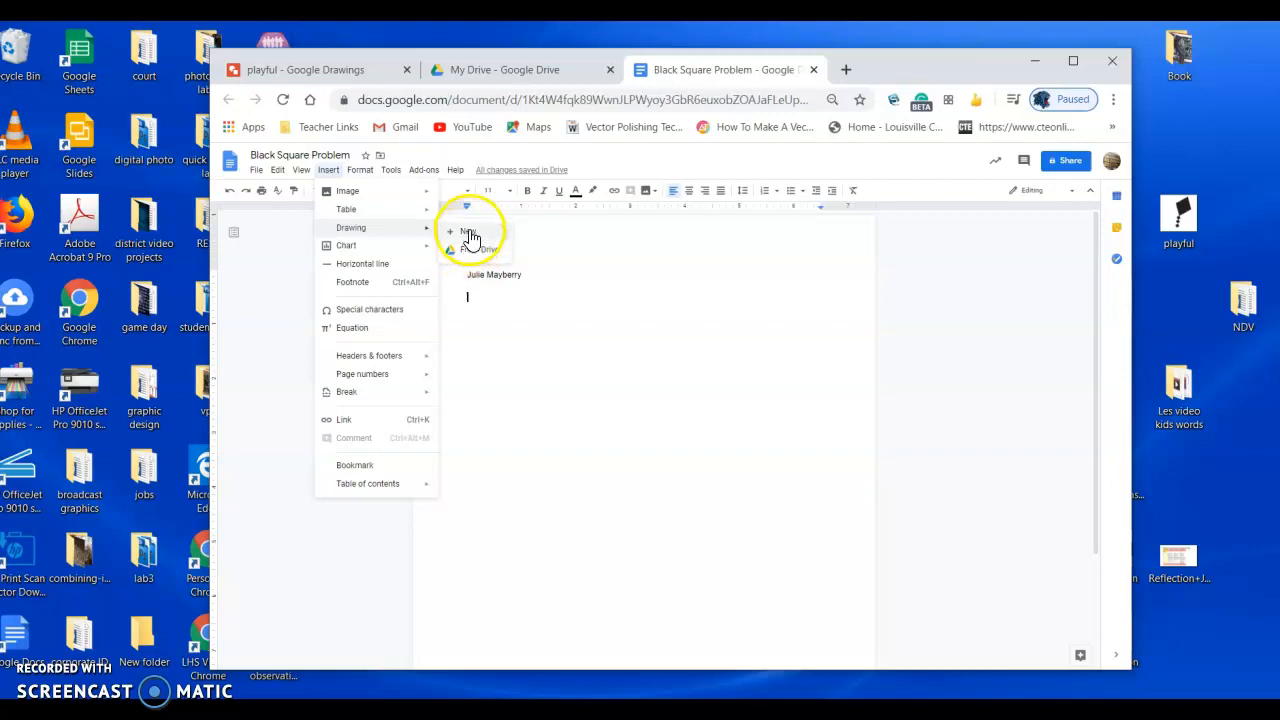
{"action": "left_click", "coordinate": [603, 368]}
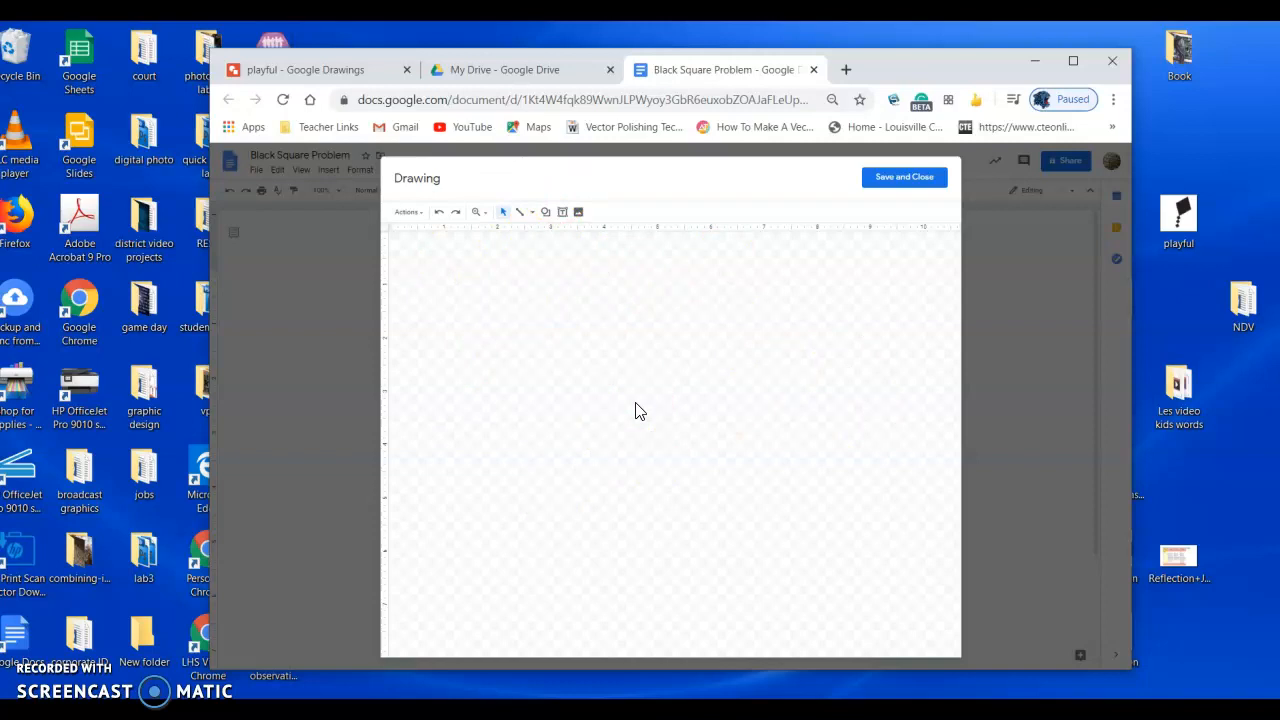
- Copy the three framed square compositions from the playful drawing into the new drawing, and save it into the document
{"action": "left_click", "coordinate": [322, 72]}
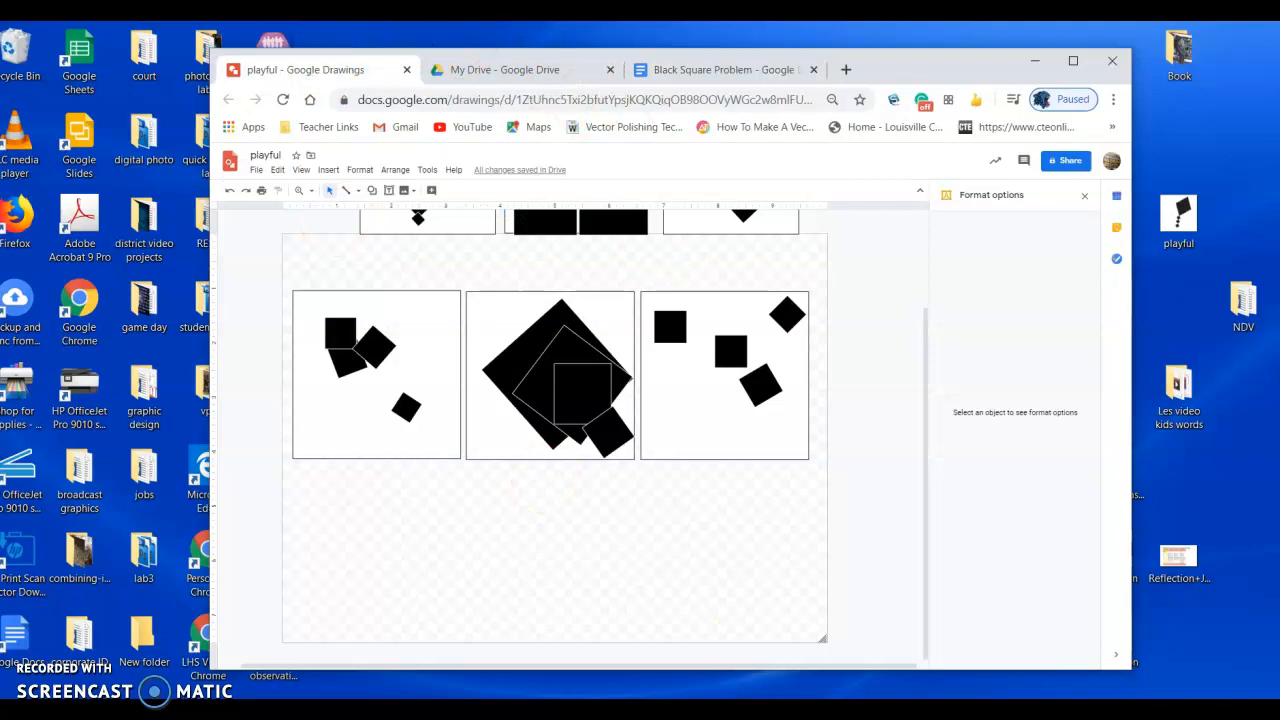
{"action": "left_click", "coordinate": [686, 70]}
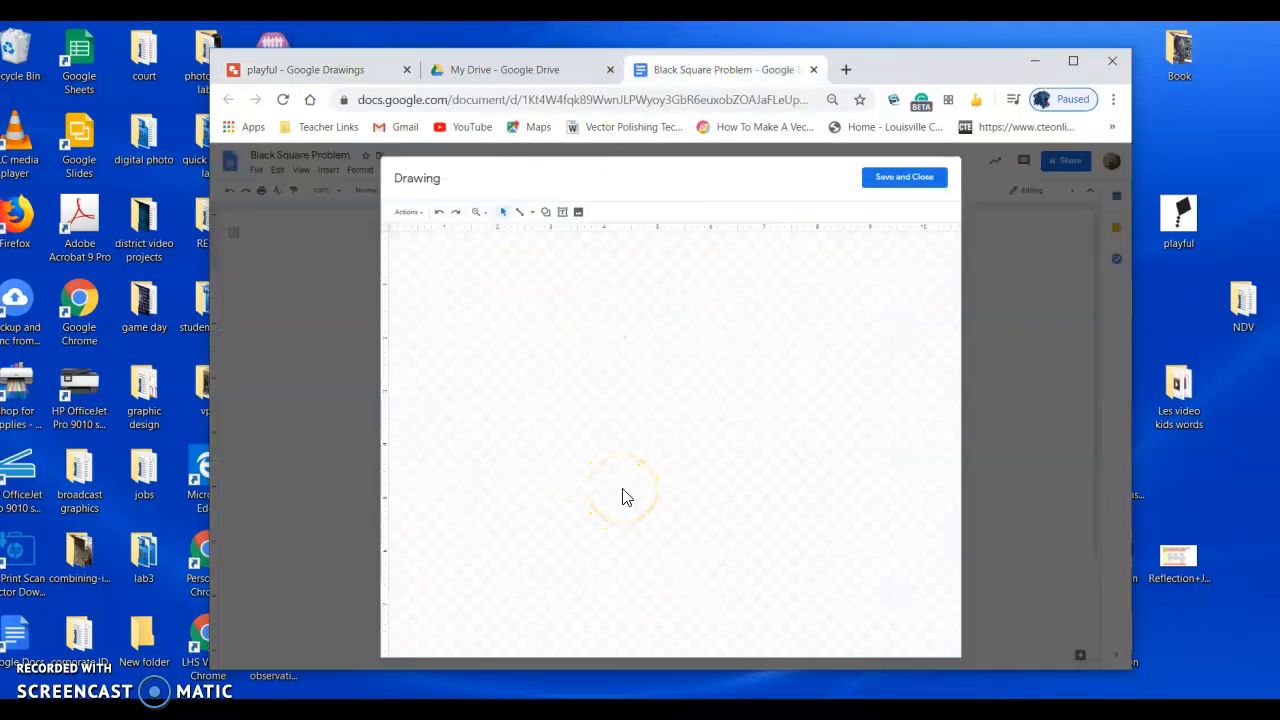
{"action": "left_click", "coordinate": [342, 72]}
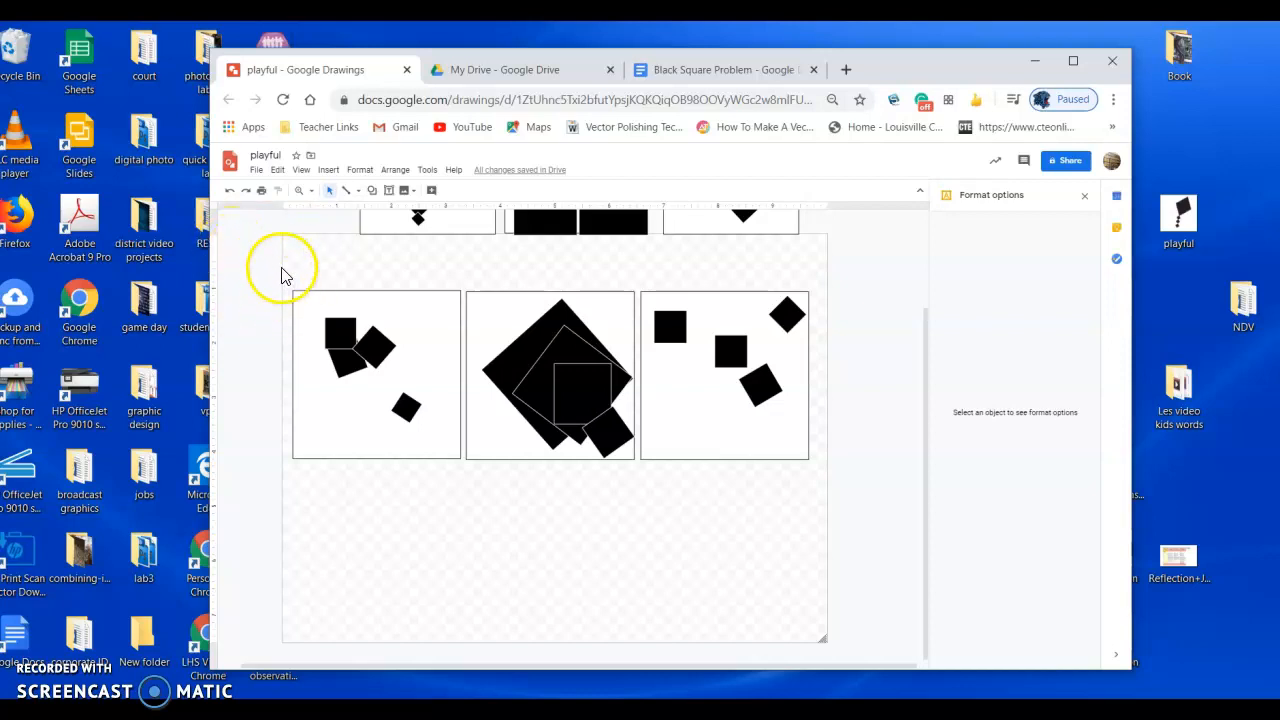
{"action": "left_click_drag", "start_coordinate": [283, 268], "coordinate": [829, 563]}
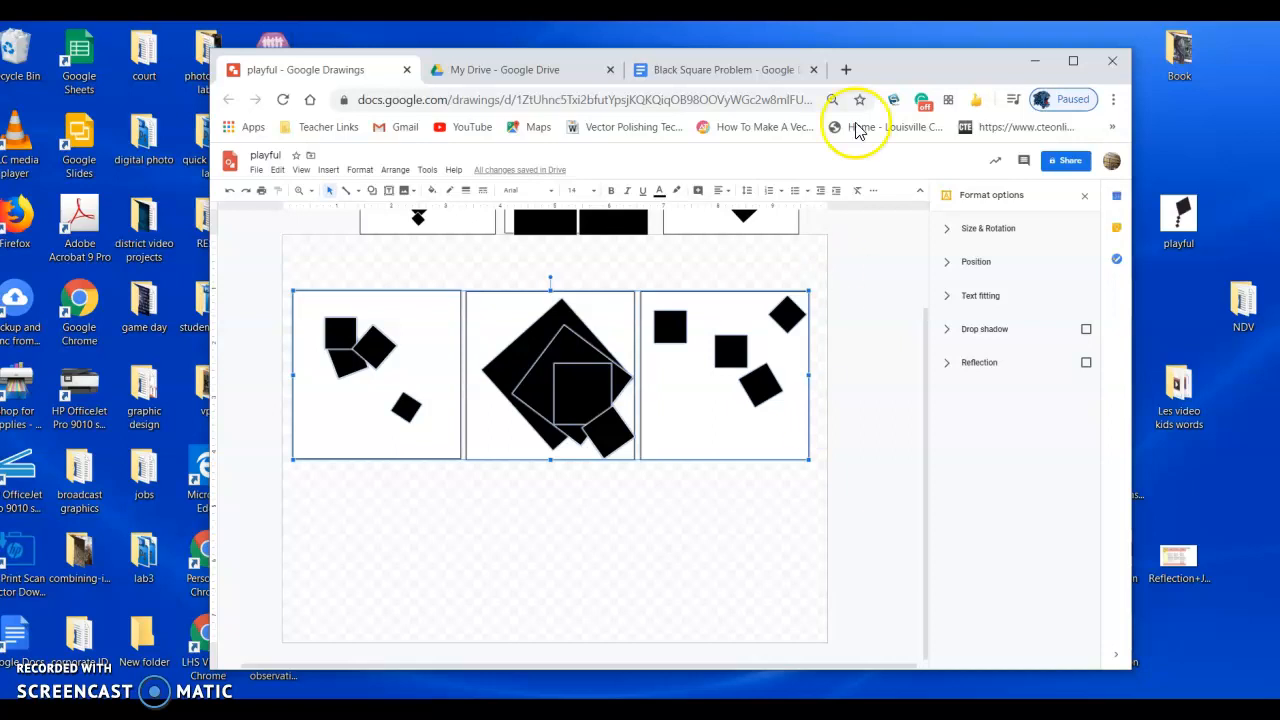
{"action": "left_click", "coordinate": [727, 72]}
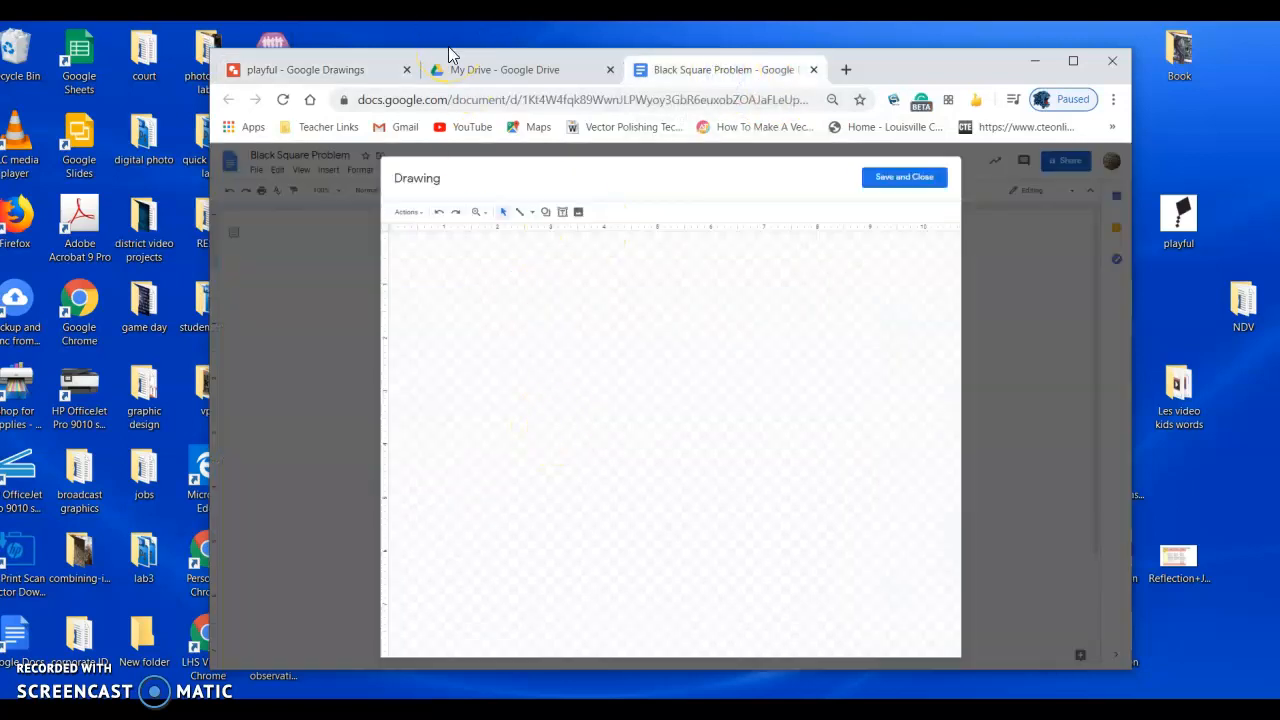
{"action": "key", "text": "ctrl+v"}
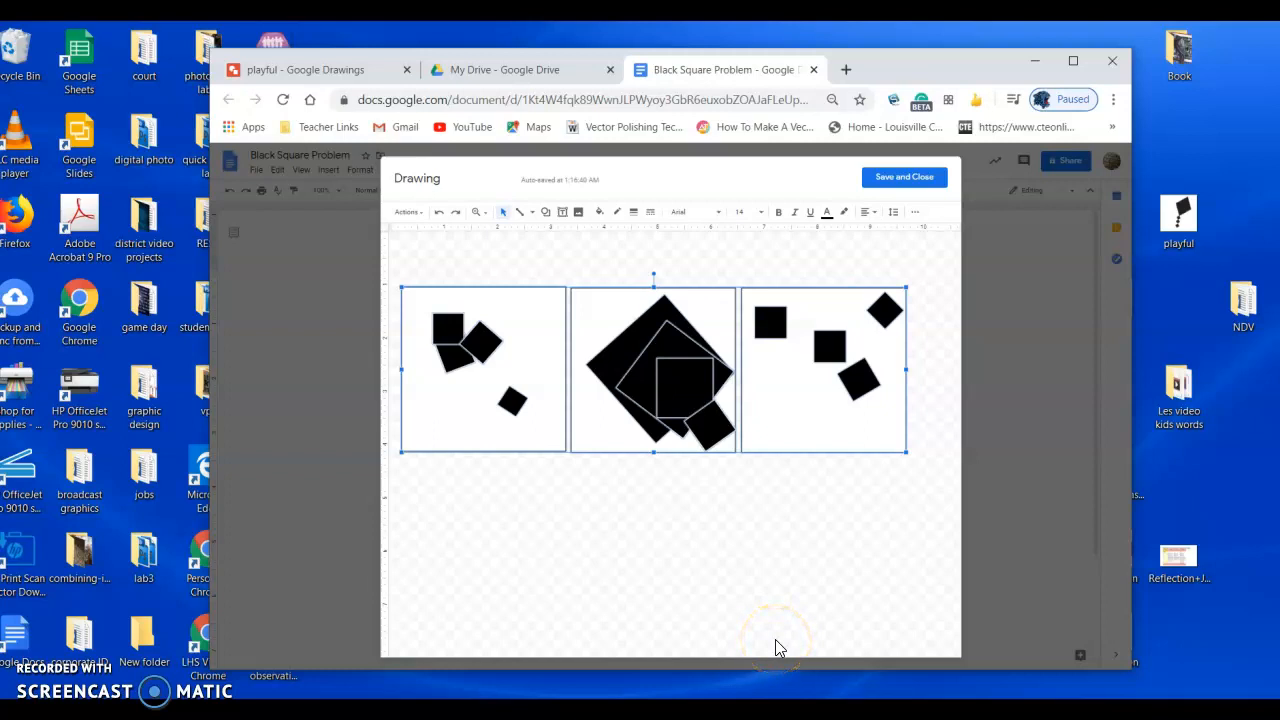
{"action": "left_click", "coordinate": [884, 182]}
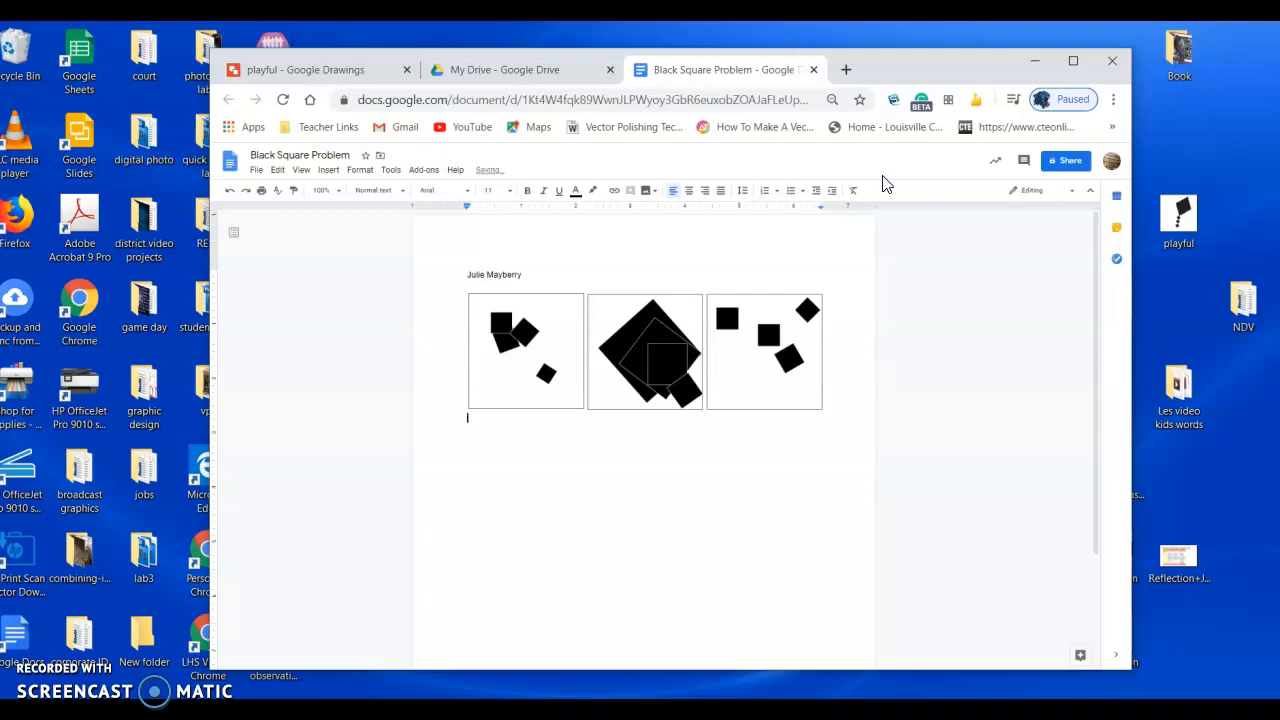
- Add the caption "Playful" below the first drawing and start a numbered list on the following line
{"action": "type", "text": "playful"}
{"action": "key", "text": "Return"}
{"action": "type", "text": "1."}
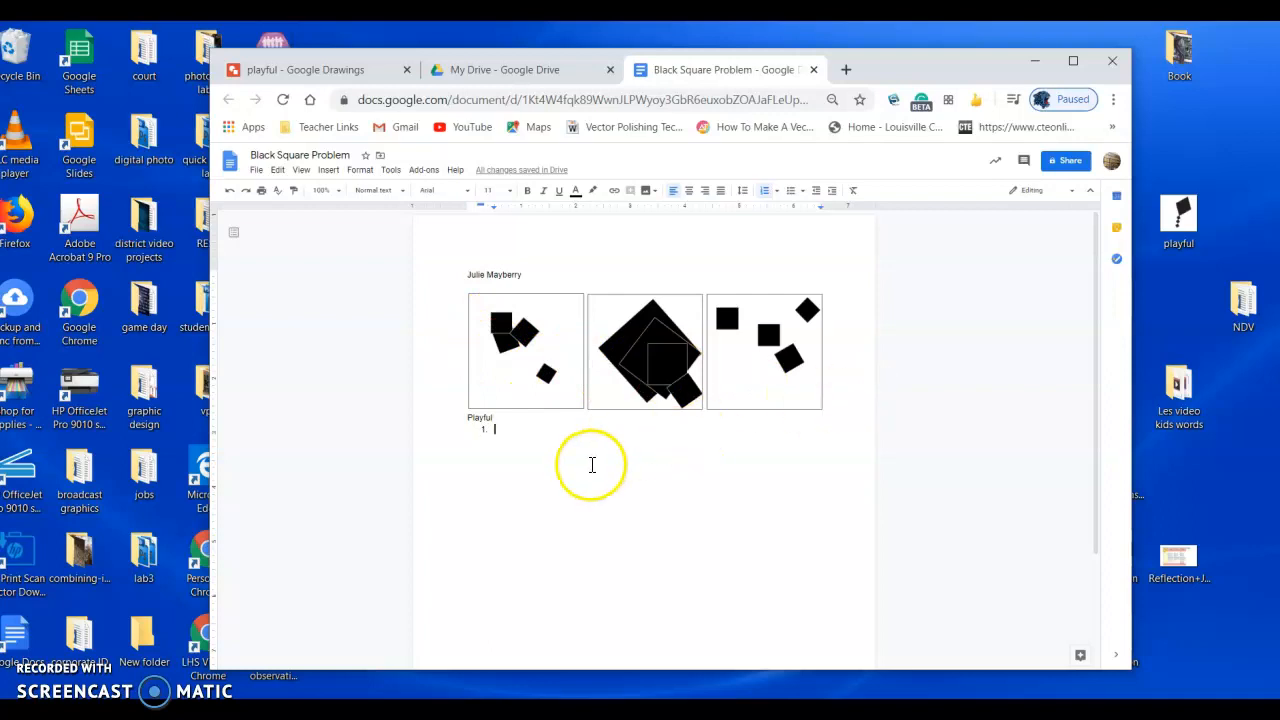
{"action": "type", "text": "Tell me why"}
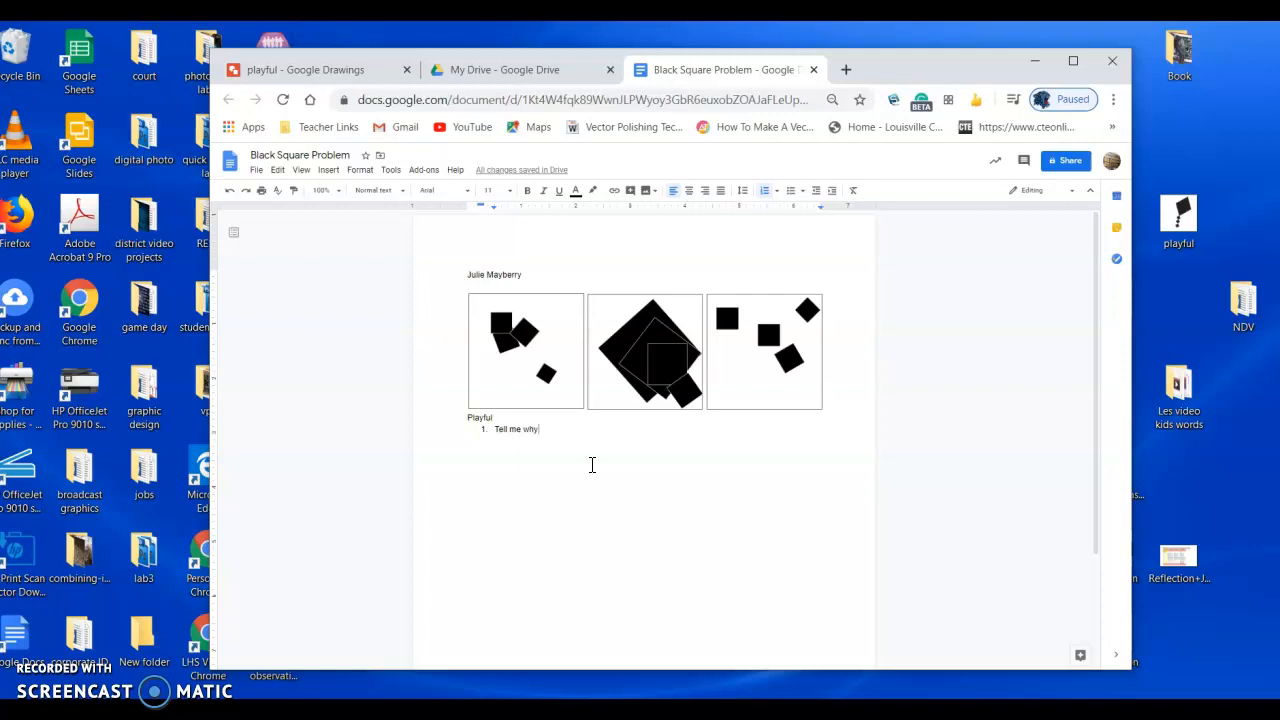
{"action": "key", "text": "BackSpace"}
{"action": "key", "text": "BackSpace"}
{"action": "key", "text": "BackSpace"}
{"action": "key", "text": "BackSpace"}
{"action": "key", "text": "BackSpace"}
{"action": "key", "text": "BackSpace"}
{"action": "key", "text": "BackSpace"}
{"action": "key", "text": "BackSpace"}
{"action": "key", "text": "BackSpace"}
{"action": "key", "text": "BackSpace"}
{"action": "key", "text": "BackSpace"}
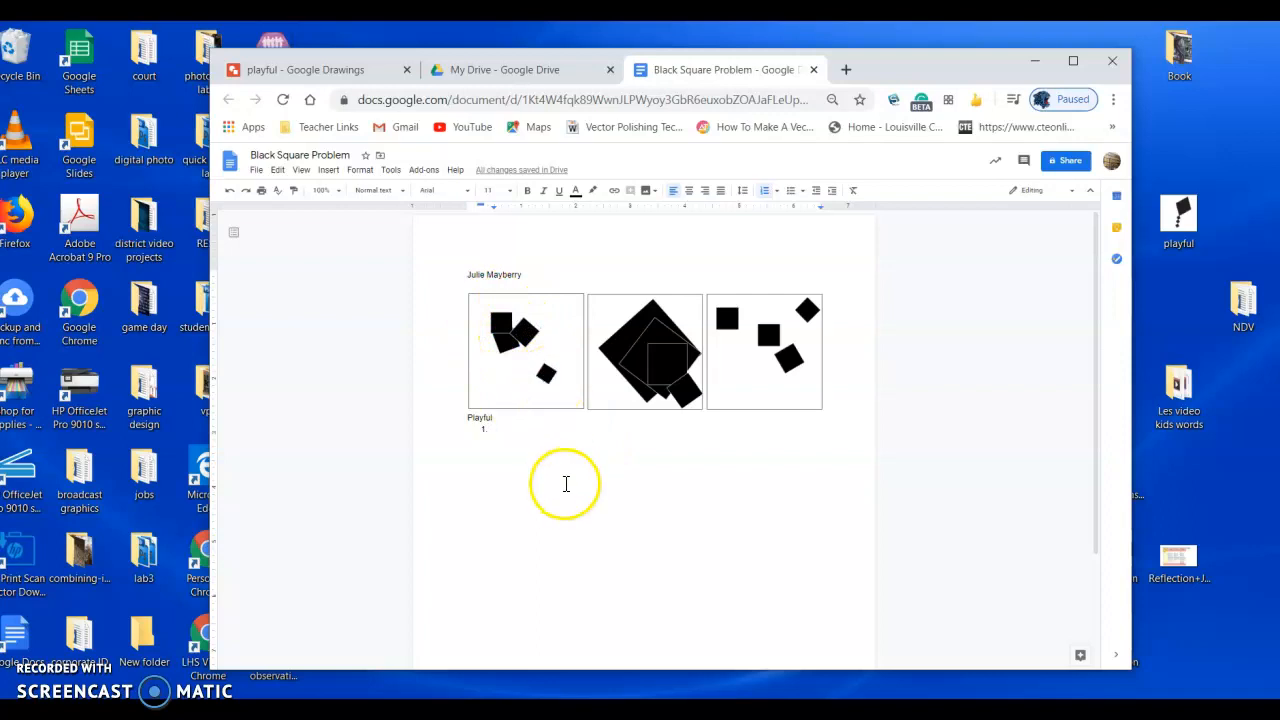
- Write list item 1 as "Cluster of three squares chasing the little one and I felt that talked about playful"
{"action": "type", "text": "Cluster o"}
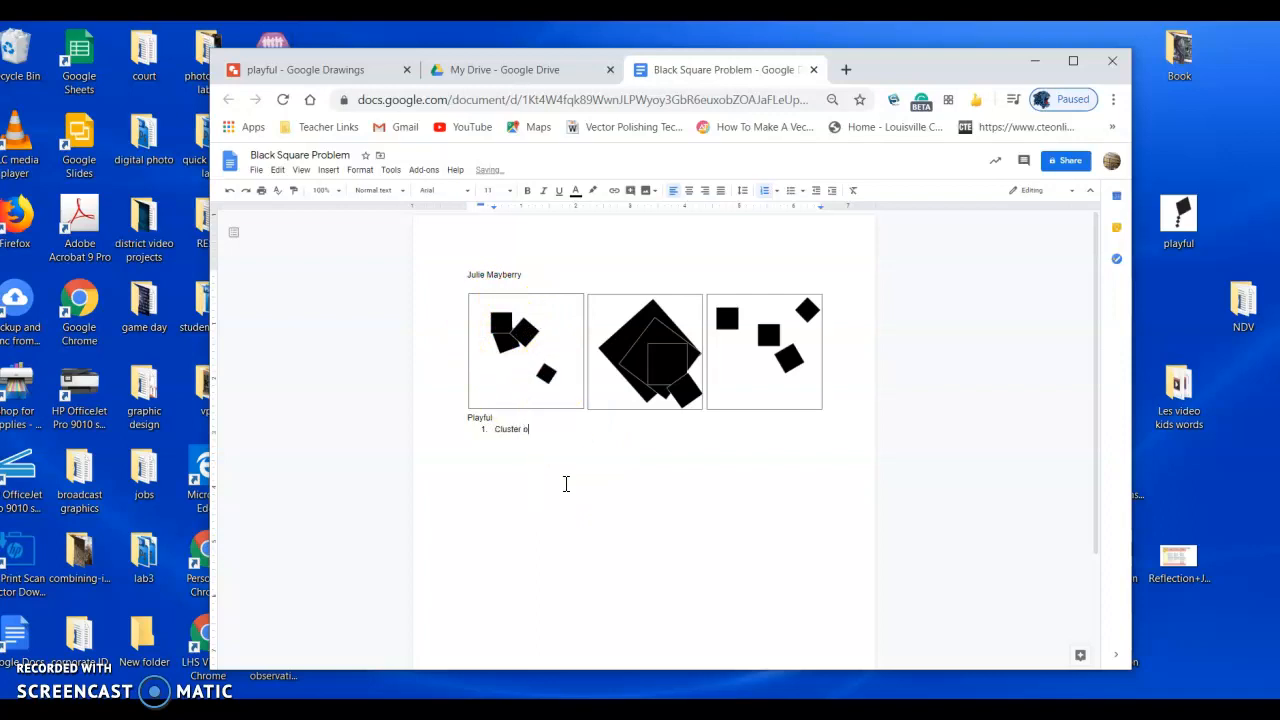
{"action": "type", "text": "f three squares chasing the little one and I felt that talked about playful"}
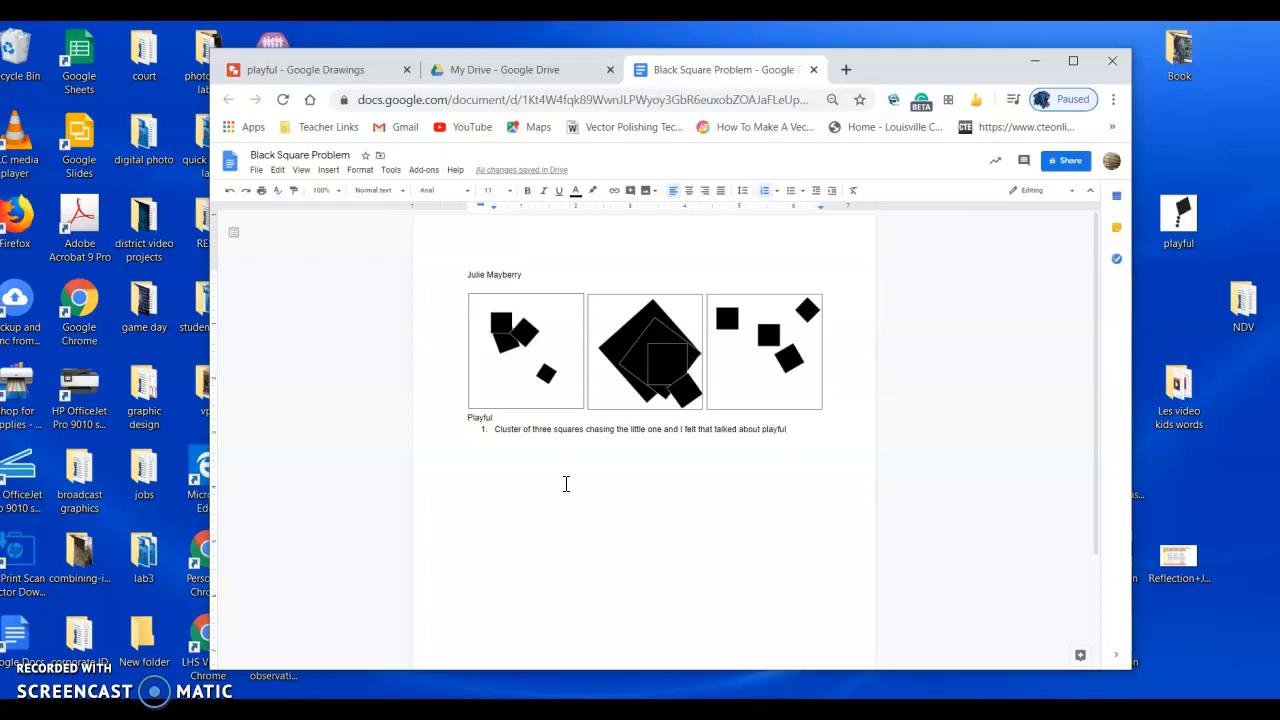
- Add "Tell me why" as items 2 and 3 under Playful, and end the numbered list
{"action": "key", "text": "Return"}
{"action": "type", "text": "Tell me why"}
{"action": "key", "text": "Return"}
{"action": "type", "text": "Tell me why"}
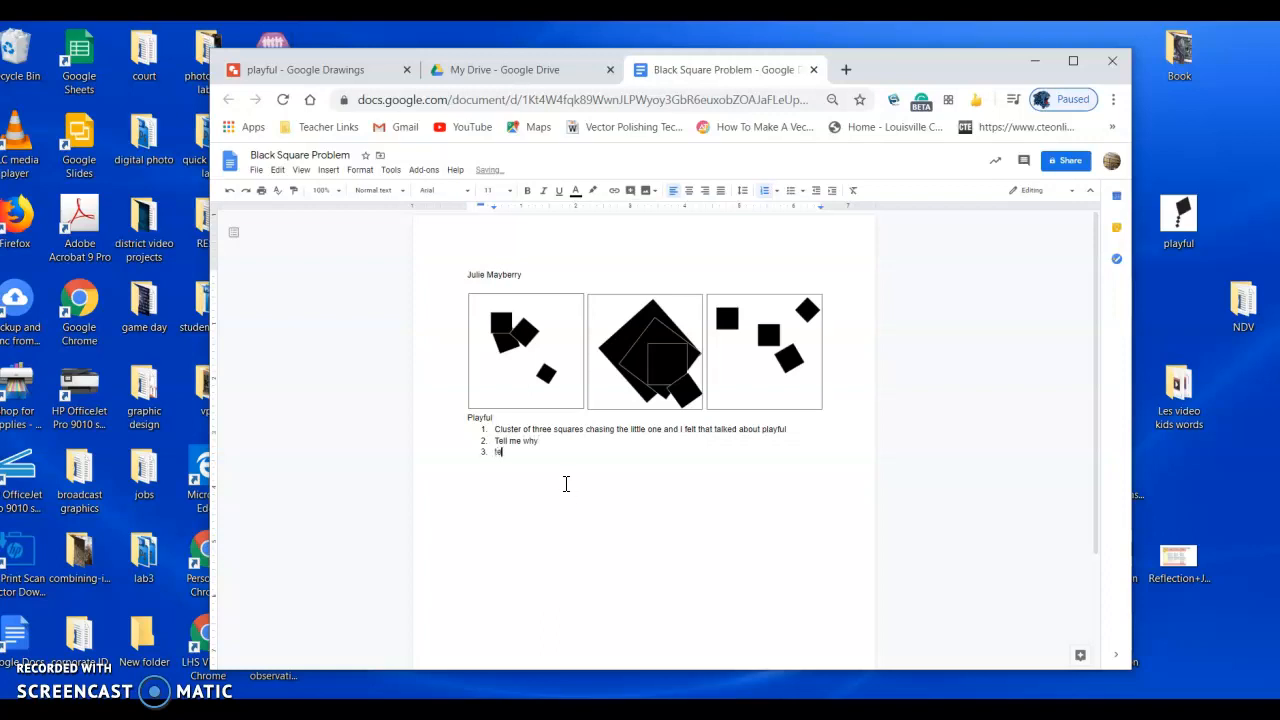
{"action": "key", "text": "Return"}
{"action": "key", "text": "BackSpace"}
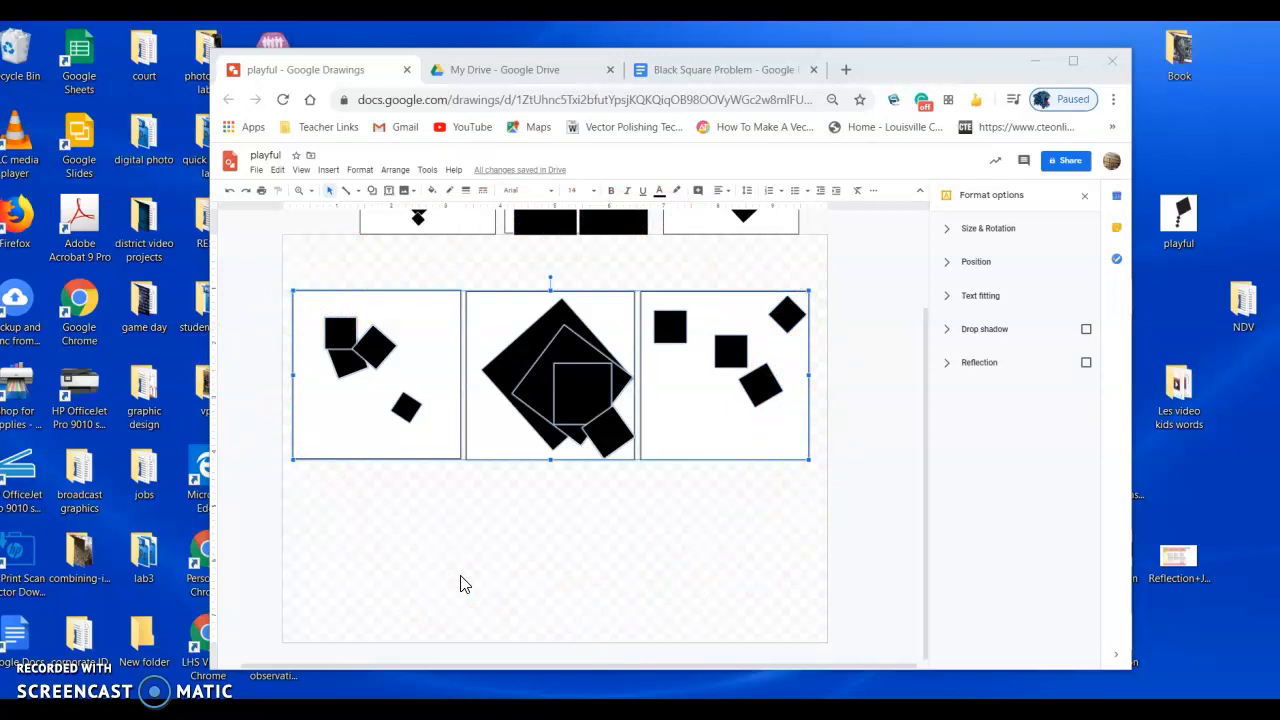
- In the playful Google Drawings file, move the three playful compositions down to the lower edge of the canvas
{"action": "left_click", "coordinate": [654, 534]}
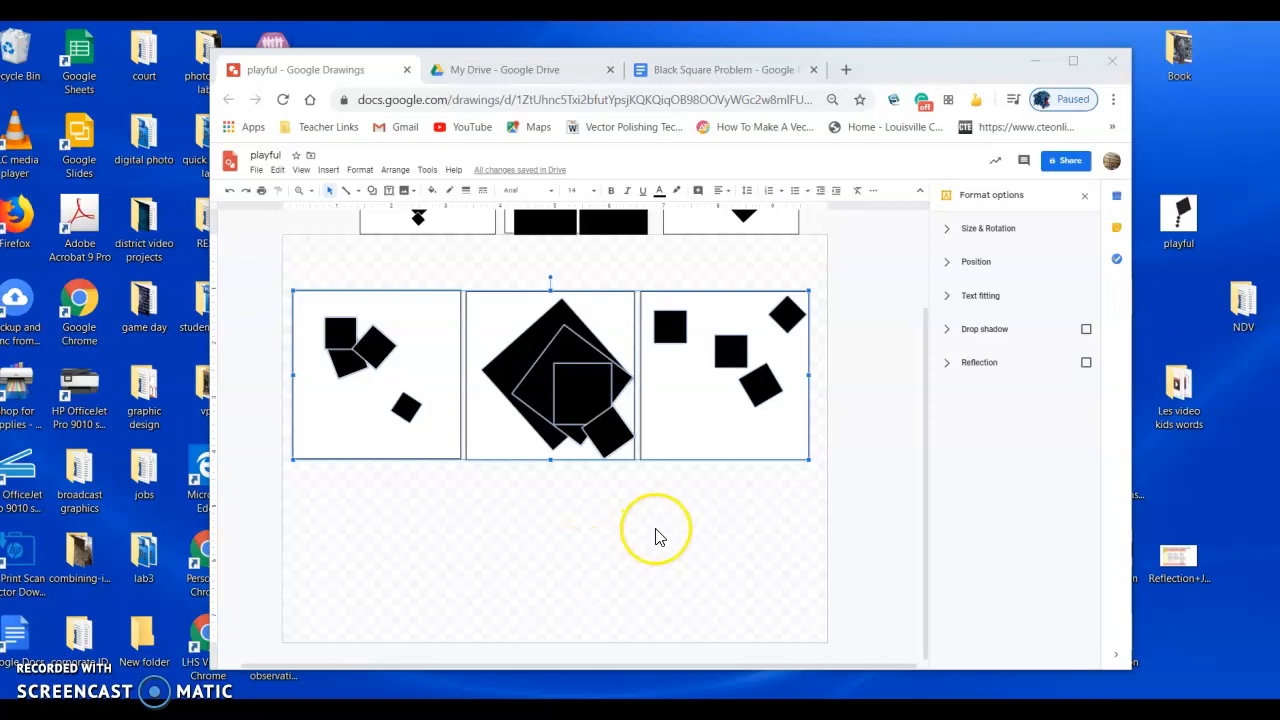
{"action": "scroll", "coordinate": [655, 536], "scroll_direction": "up", "scroll_amount": 2}
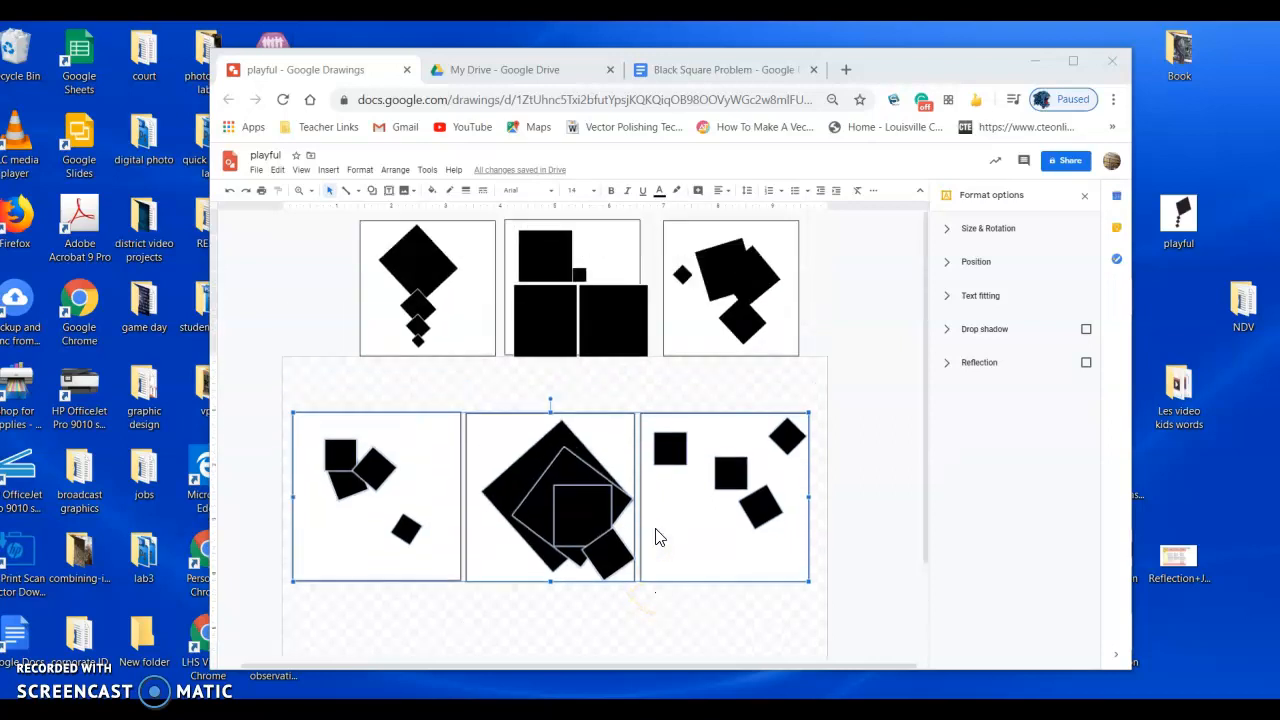
{"action": "left_click", "coordinate": [531, 475]}
{"action": "left_click_drag", "start_coordinate": [531, 475], "coordinate": [540, 568]}
{"action": "scroll", "coordinate": [540, 570], "scroll_direction": "down", "scroll_amount": 1}
{"action": "left_click_drag", "start_coordinate": [531, 486], "coordinate": [532, 652]}
{"action": "left_click", "coordinate": [571, 578]}
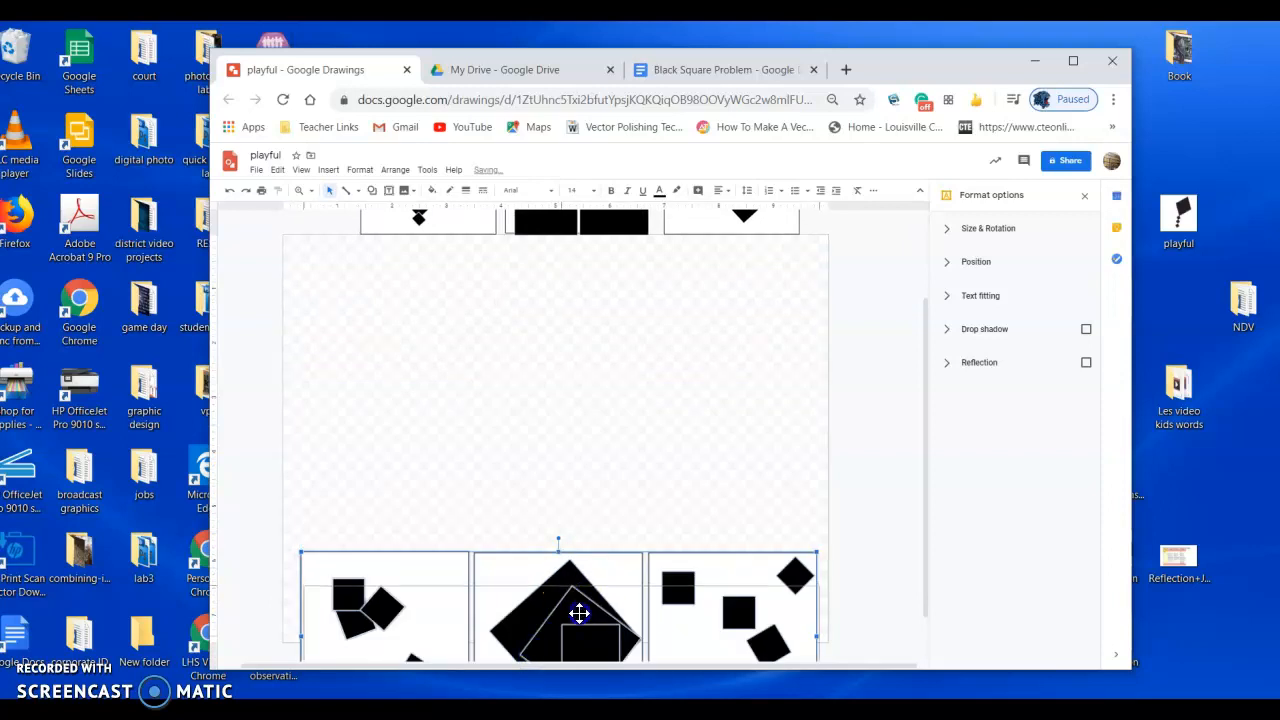
{"action": "left_click_drag", "start_coordinate": [579, 613], "coordinate": [579, 613]}
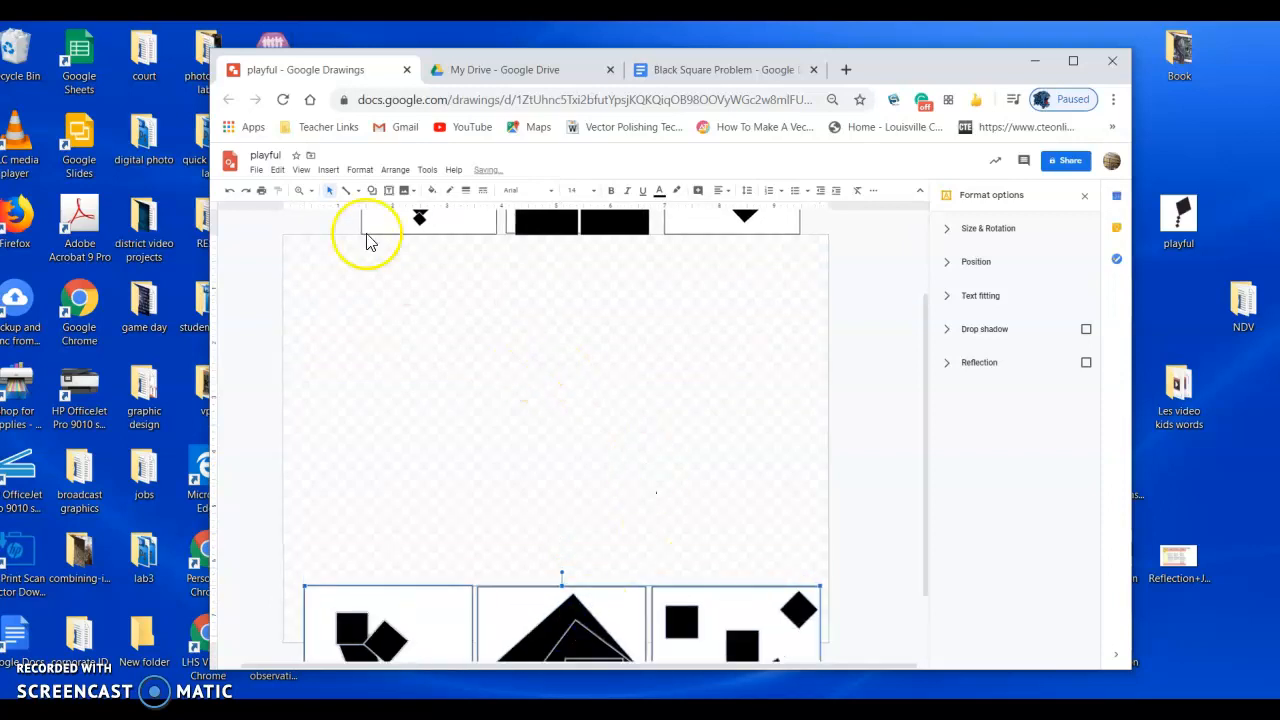
- Move the three framed compositions stored above the canvas down onto the empty canvas area
{"action": "left_click", "coordinate": [317, 224]}
{"action": "left_click_drag", "start_coordinate": [317, 224], "coordinate": [834, 263]}
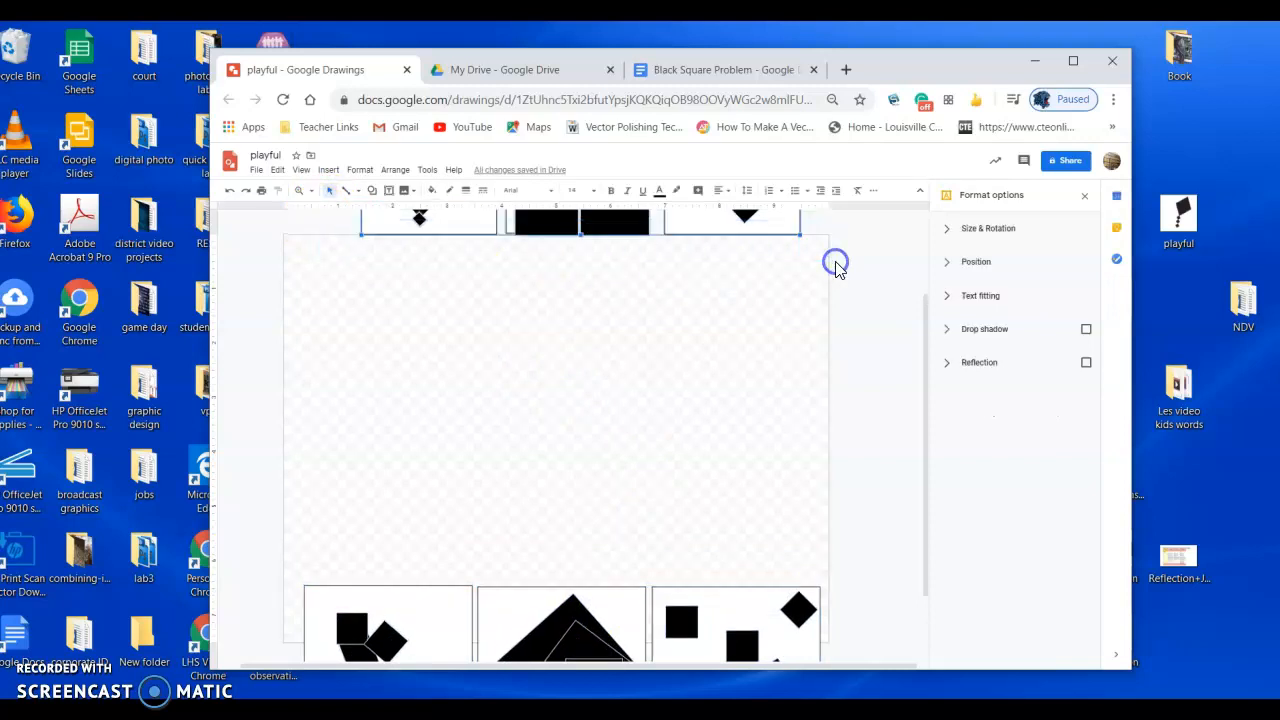
{"action": "right_click", "coordinate": [621, 222]}
{"action": "right_click", "coordinate": [537, 357]}
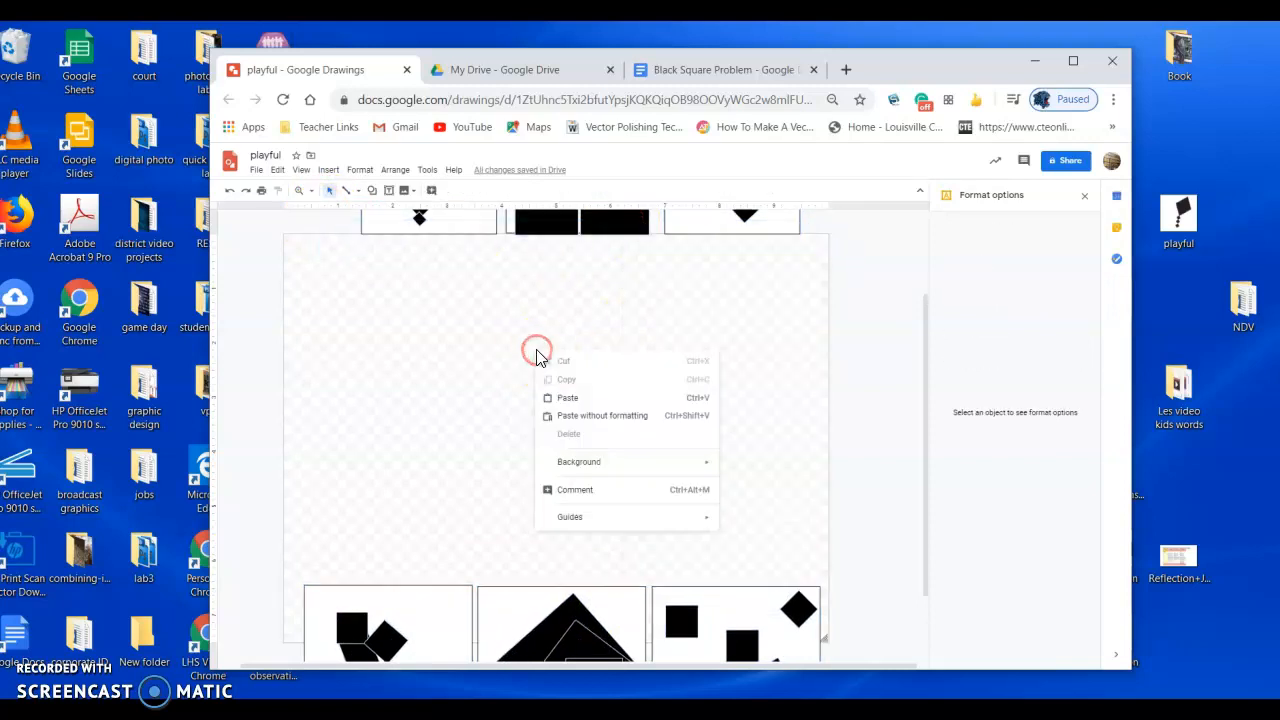
{"action": "left_click", "coordinate": [467, 330]}
{"action": "scroll", "coordinate": [468, 331], "scroll_direction": "up", "scroll_amount": 2}
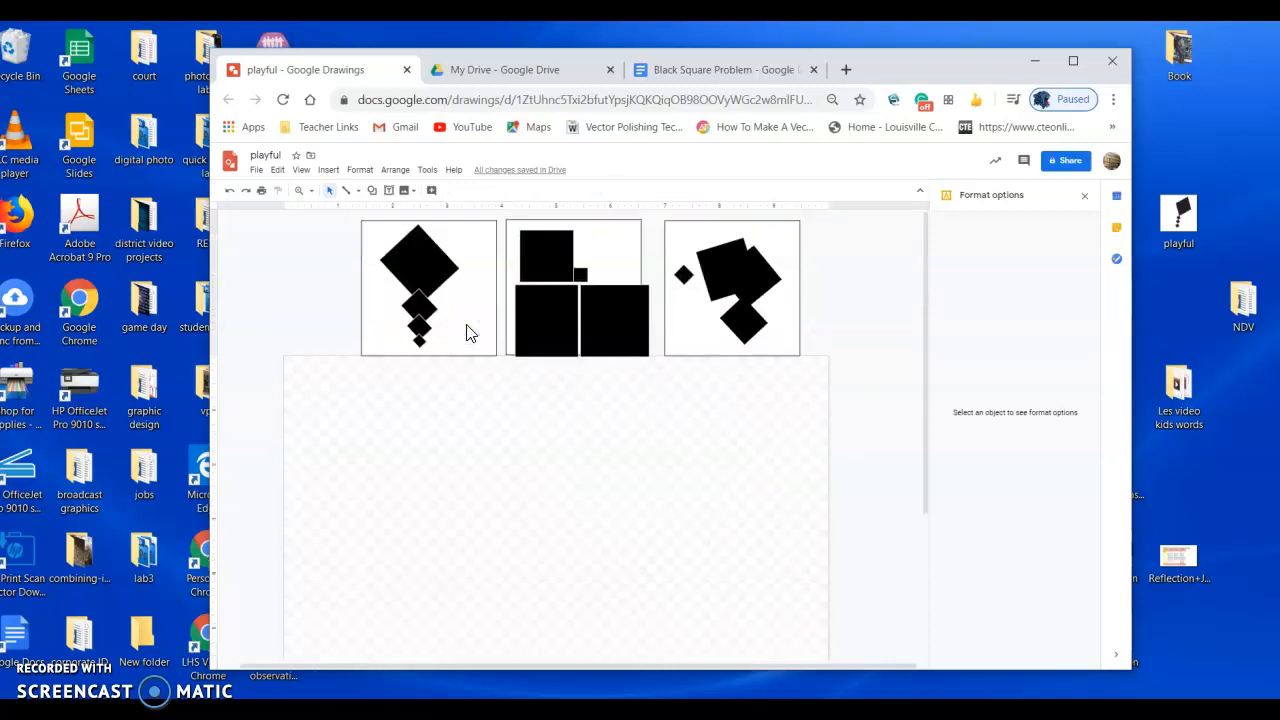
{"action": "left_click_drag", "start_coordinate": [323, 232], "coordinate": [826, 383]}
{"action": "left_click_drag", "start_coordinate": [734, 276], "coordinate": [707, 461]}
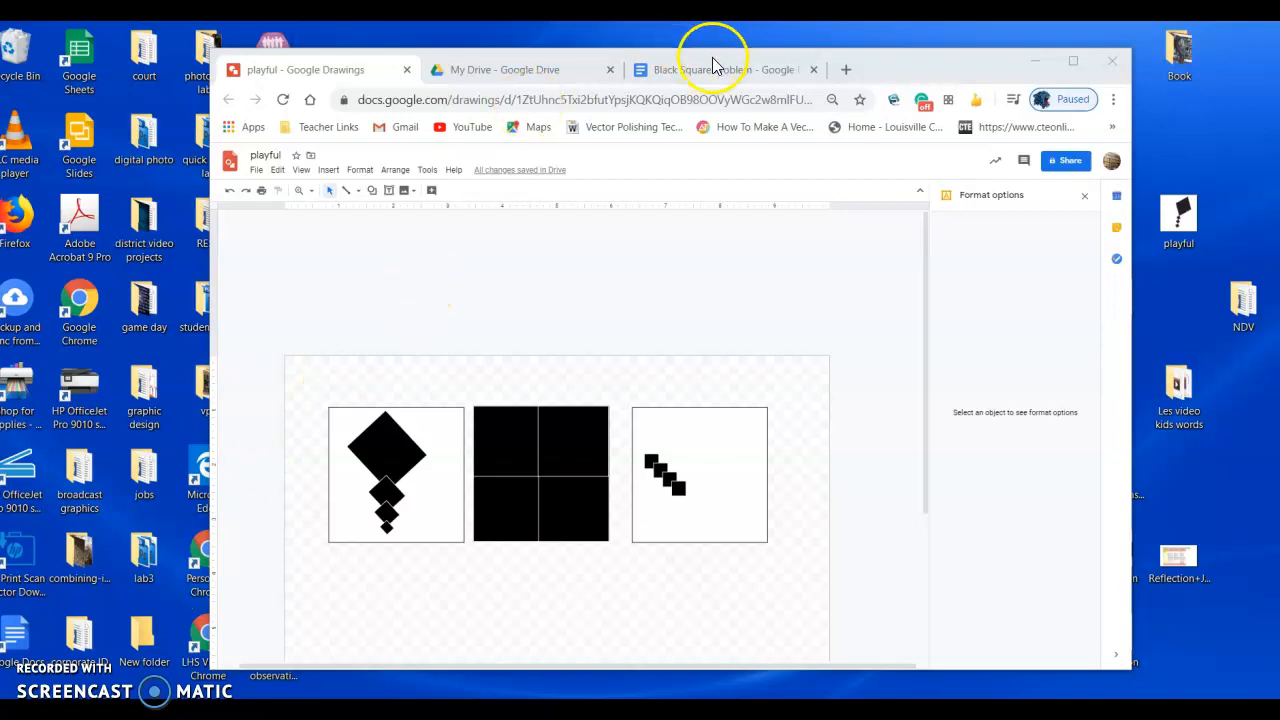
- Insert a new blank drawing below the Playful list in the Black Square Problem document
{"action": "left_click", "coordinate": [679, 74]}
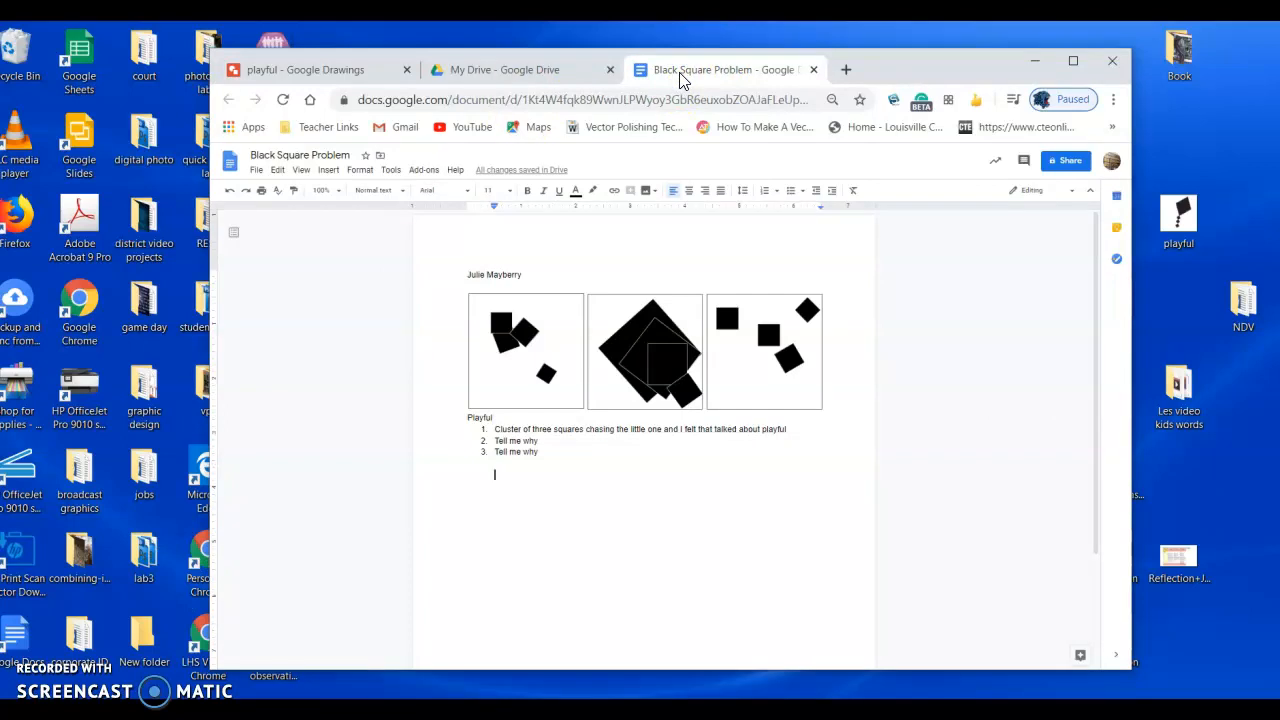
{"action": "left_click", "coordinate": [331, 170]}
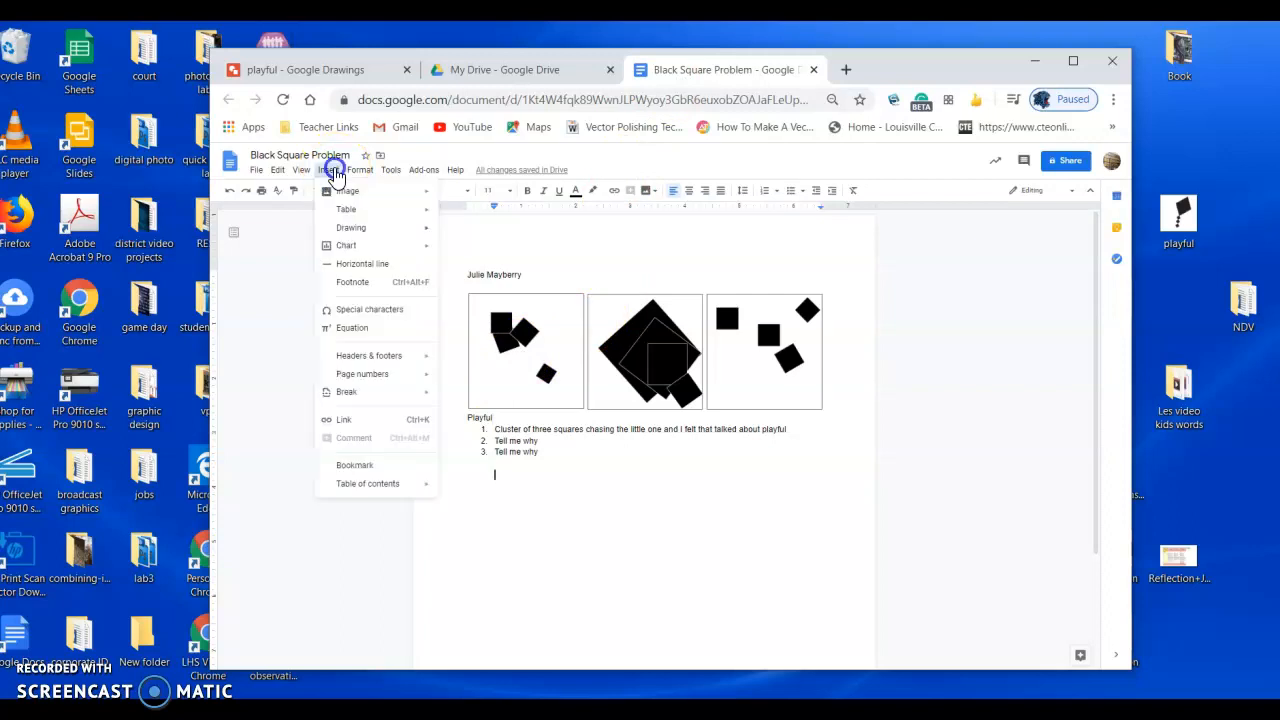
{"action": "mouse_move", "coordinate": [357, 232]}
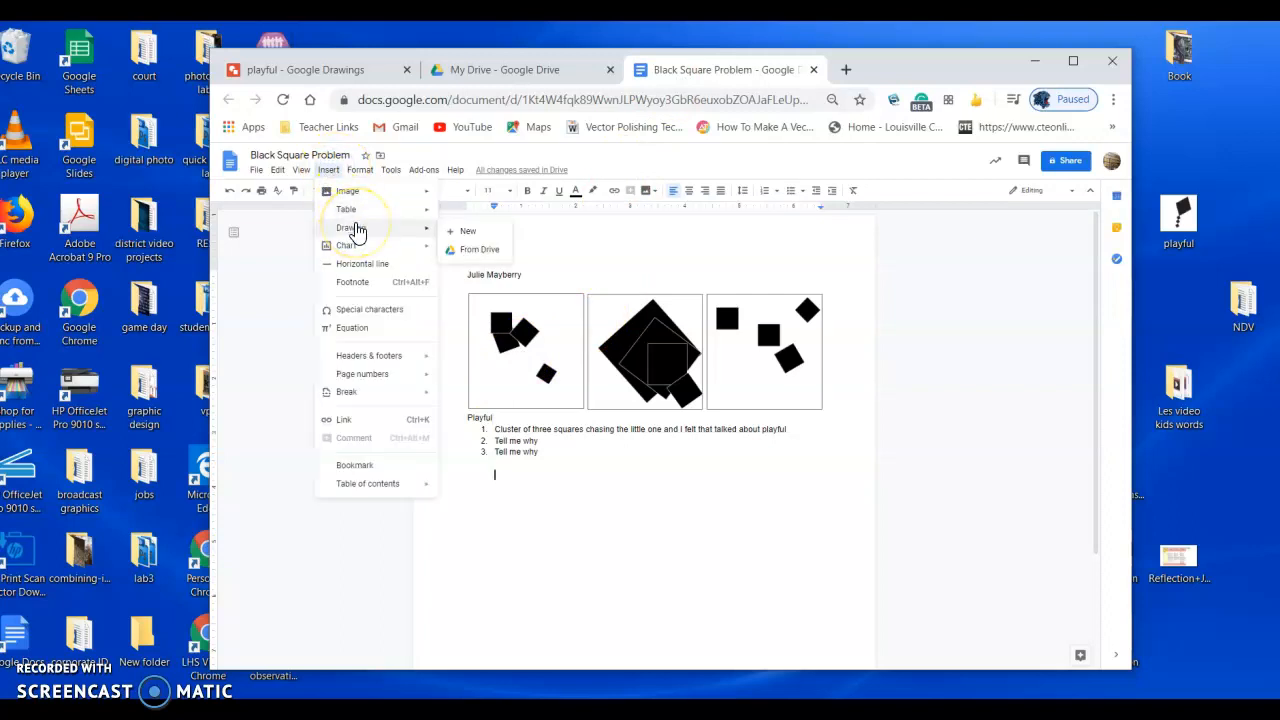
{"action": "left_click", "coordinate": [455, 233]}
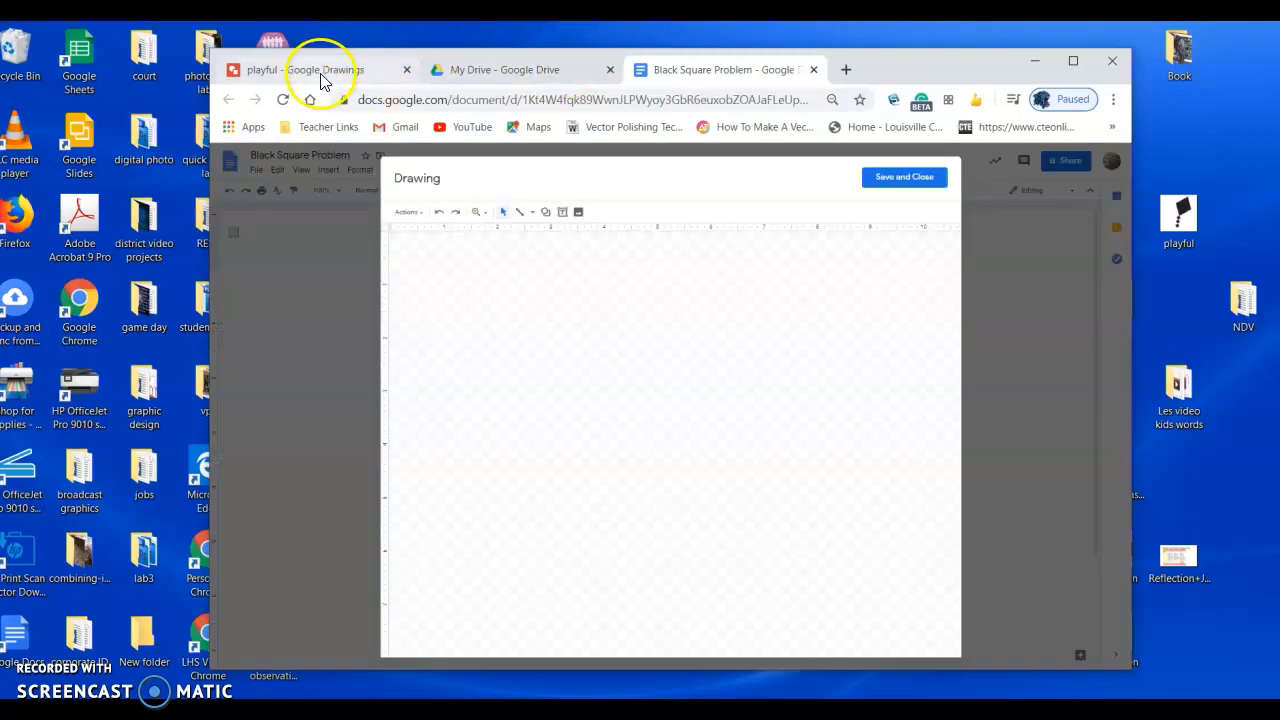
- Copy the three order compositions from the playful drawing into the new drawing, and save it into the document
{"action": "left_click", "coordinate": [322, 78]}
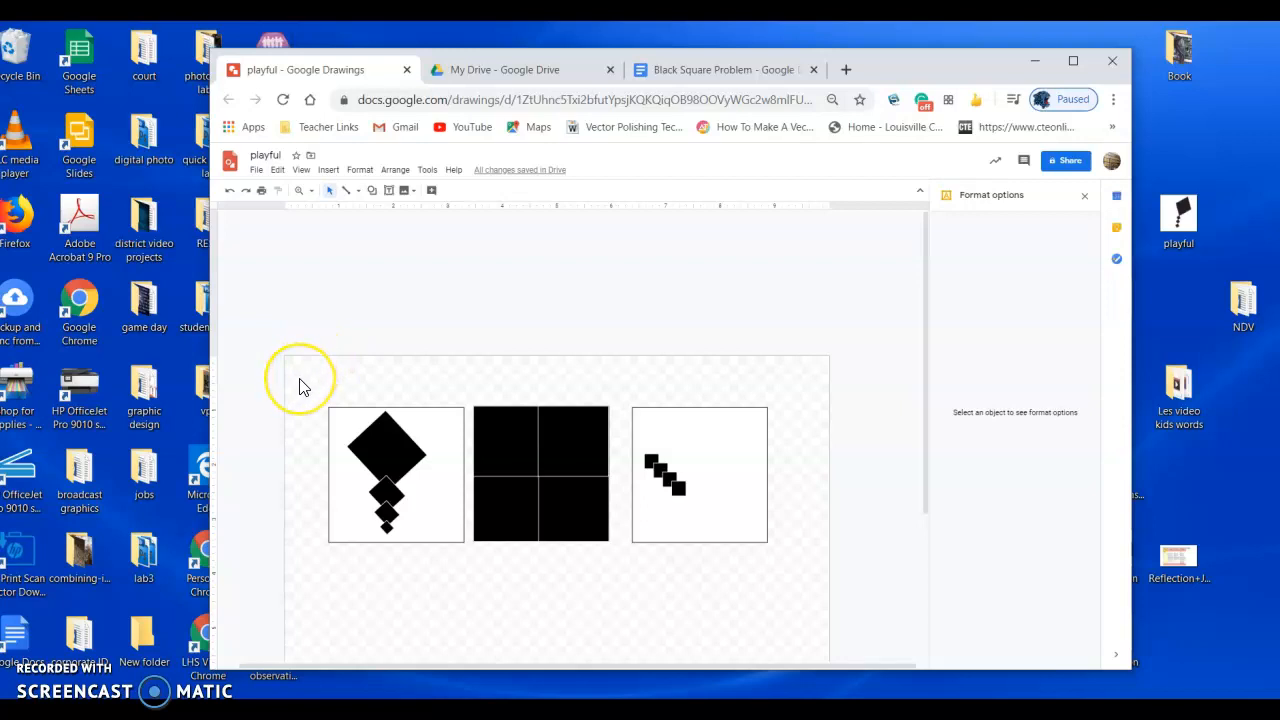
{"action": "left_click_drag", "start_coordinate": [300, 378], "coordinate": [812, 601]}
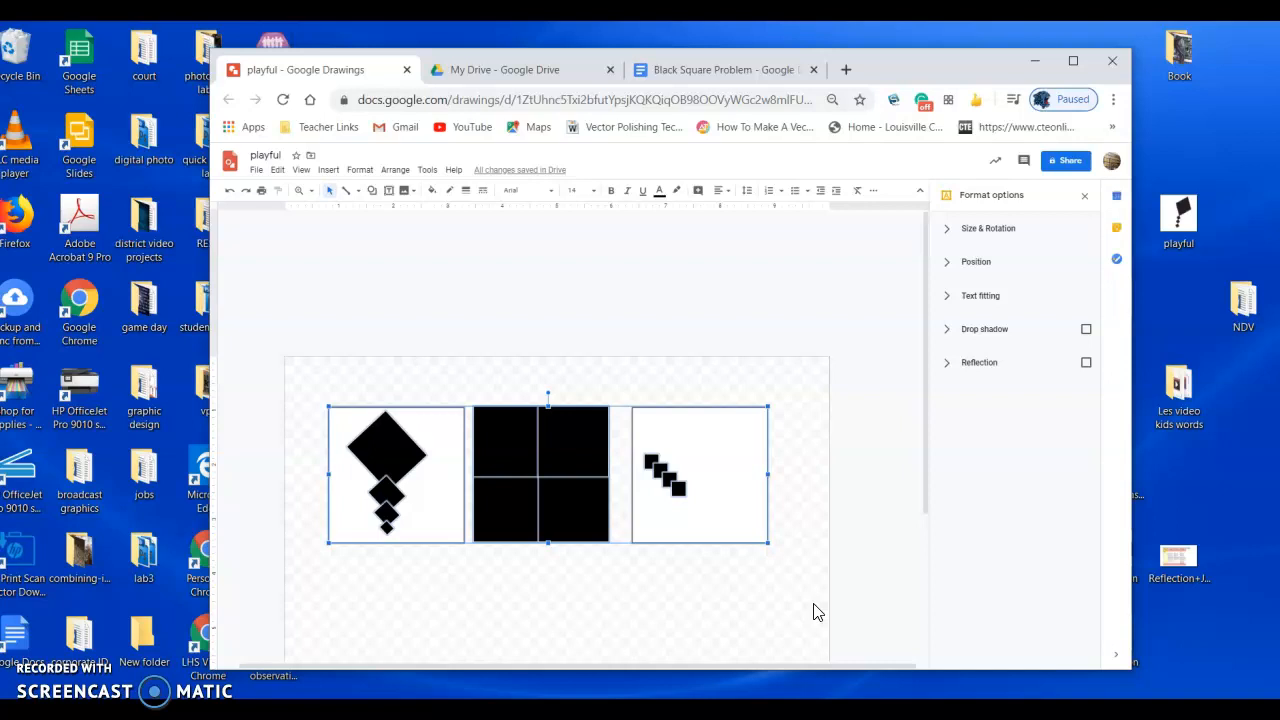
{"action": "left_click", "coordinate": [690, 70]}
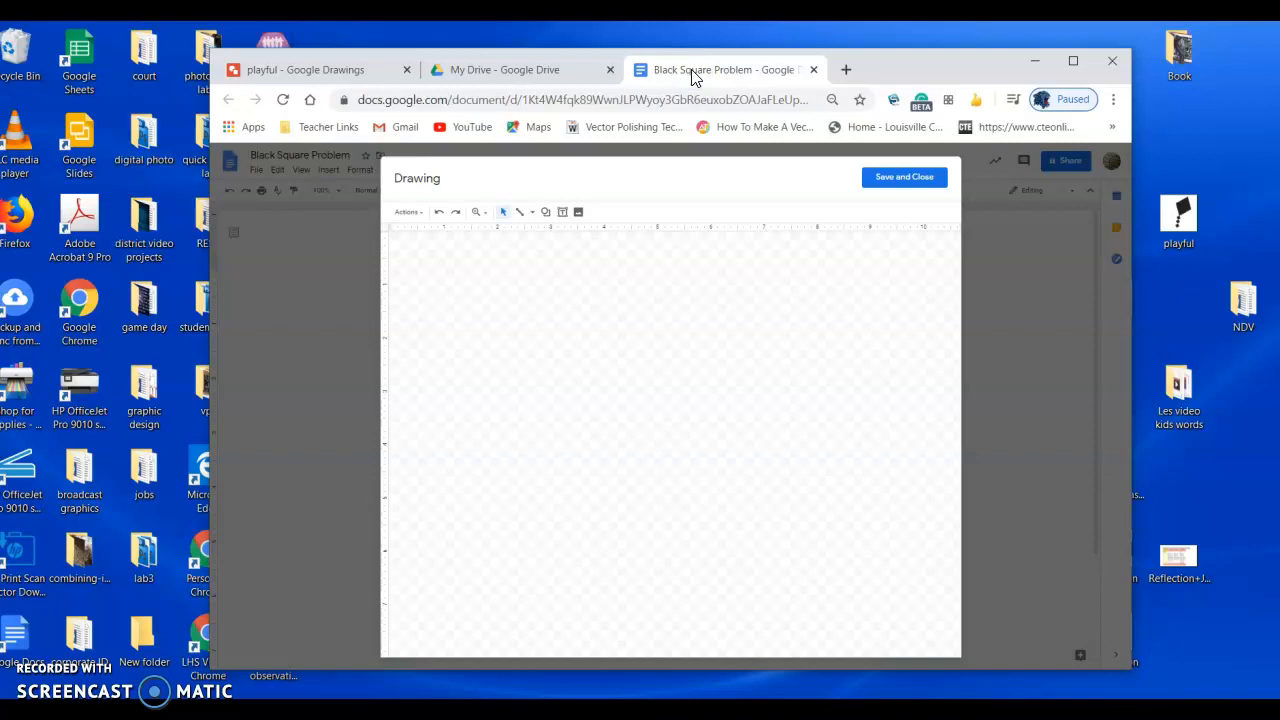
{"action": "key", "text": "ctrl+v"}
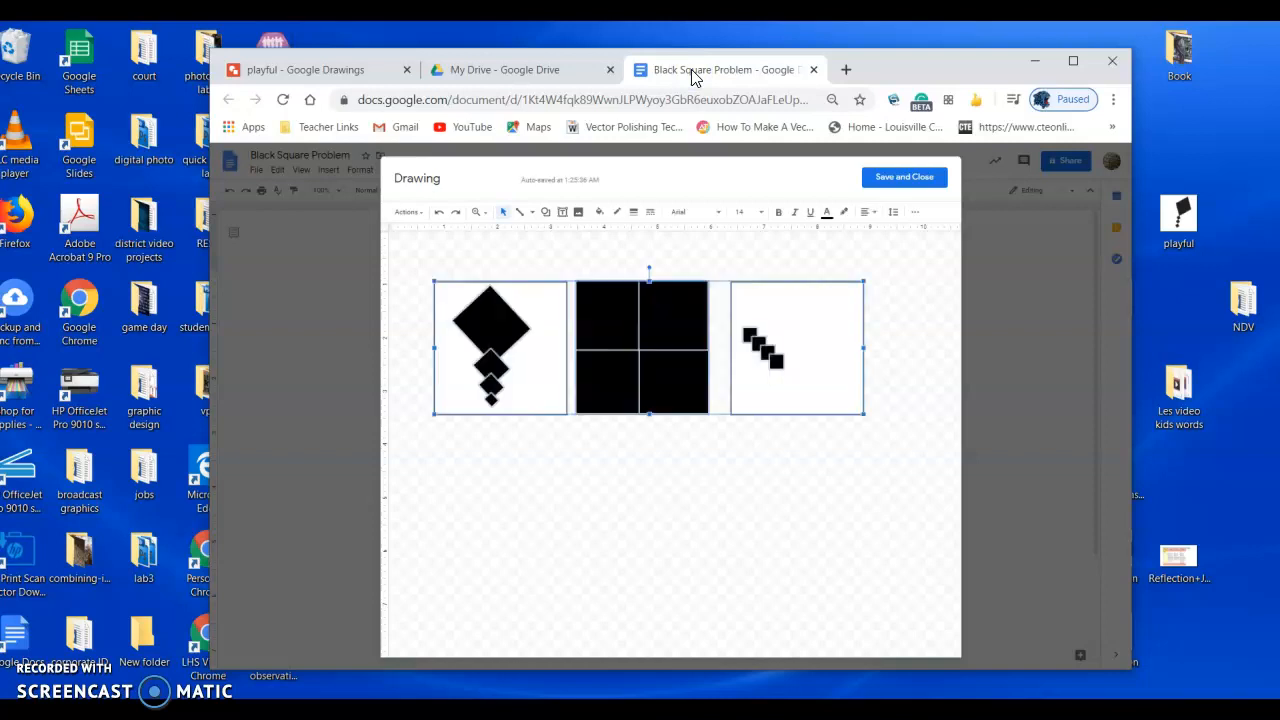
{"action": "left_click", "coordinate": [918, 182]}
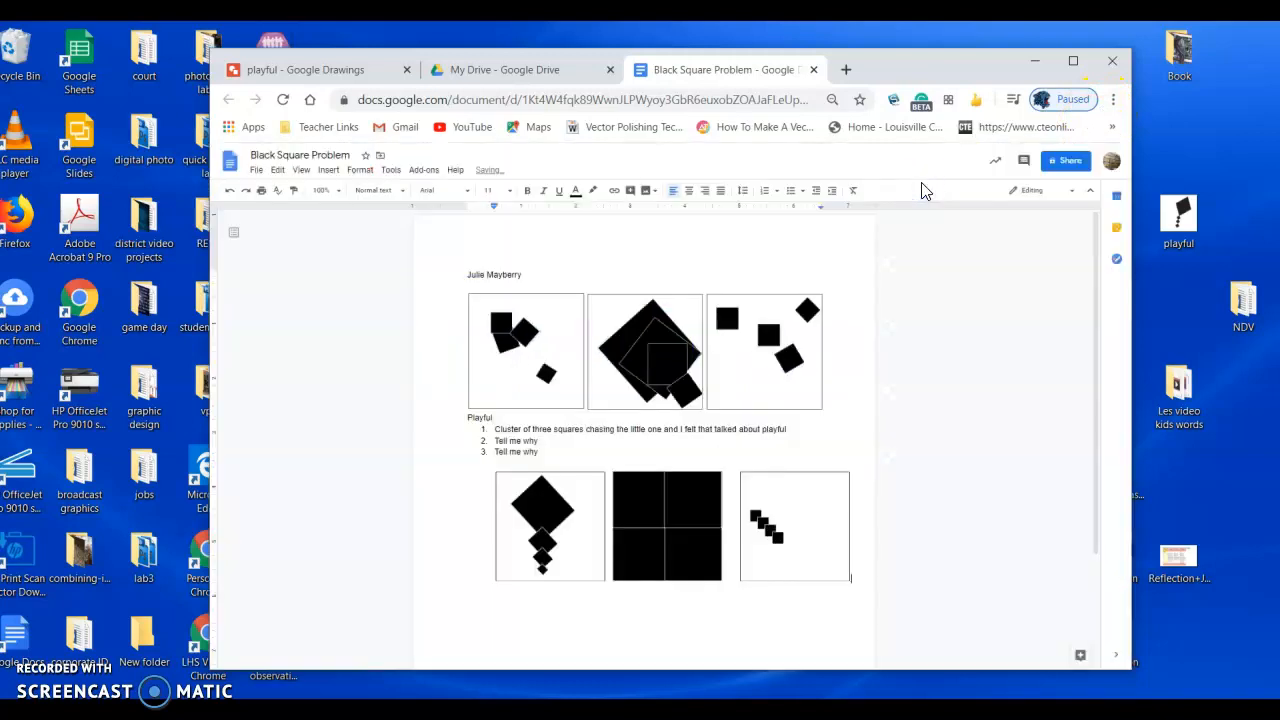
- Caption the second drawing "Order", add three numbered "Tell me why" items below it, and end the list with a blank line
{"action": "key", "text": "Return"}
{"action": "type", "text": "Order"}
{"action": "key", "text": "Return"}
{"action": "type", "text": "1. Tell m"}
{"action": "type", "text": "e why"}
{"action": "key", "text": "Return"}
{"action": "type", "text": "Tell me why"}
{"action": "key", "text": "Return"}
{"action": "type", "text": "Tell me why"}
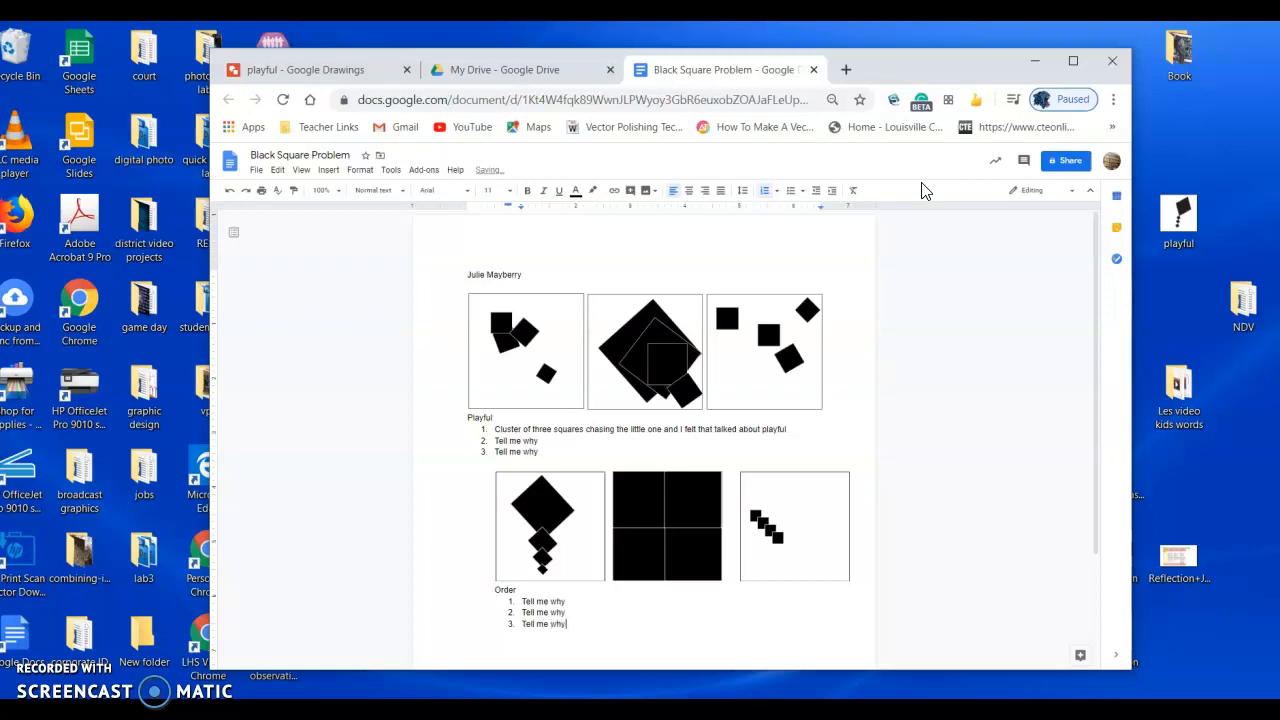
{"action": "key", "text": "Return"}
{"action": "key", "text": "BackSpace"}
{"action": "key", "text": "Return"}
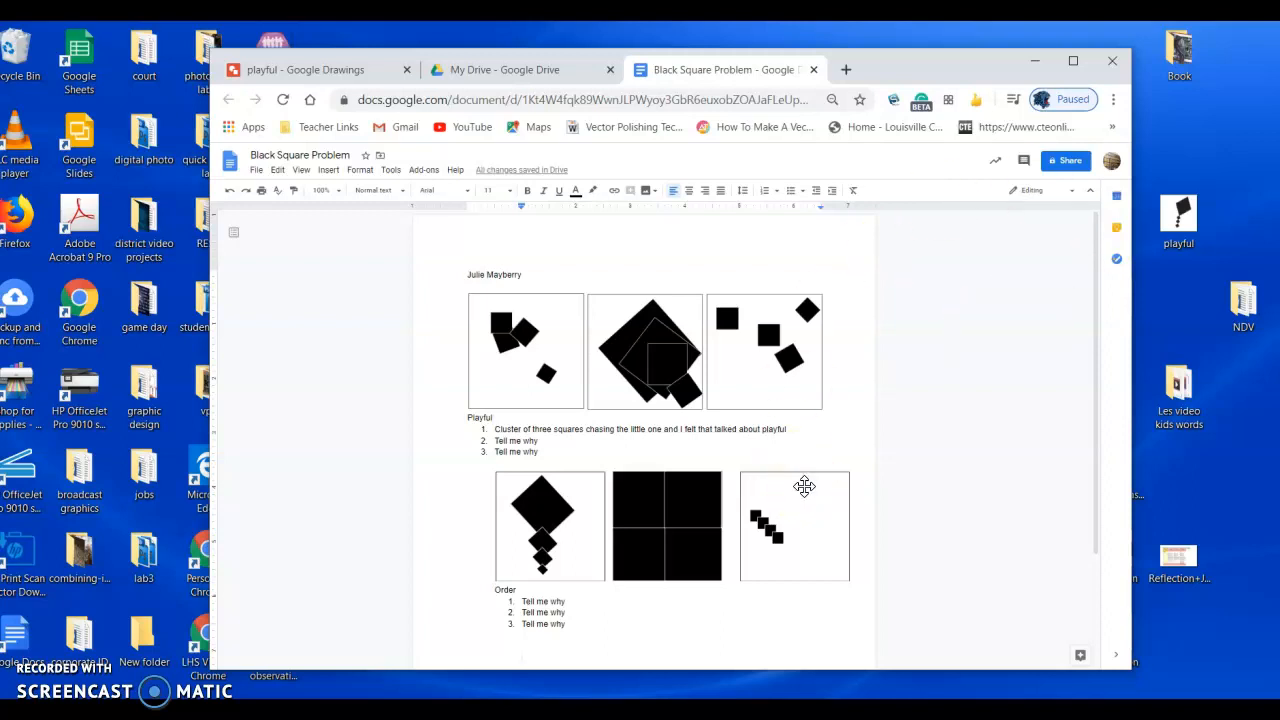
- In the playful Google Drawings file, move the three order compositions off the canvas to the area above it
{"action": "scroll", "coordinate": [805, 486], "scroll_direction": "down", "scroll_amount": 3}
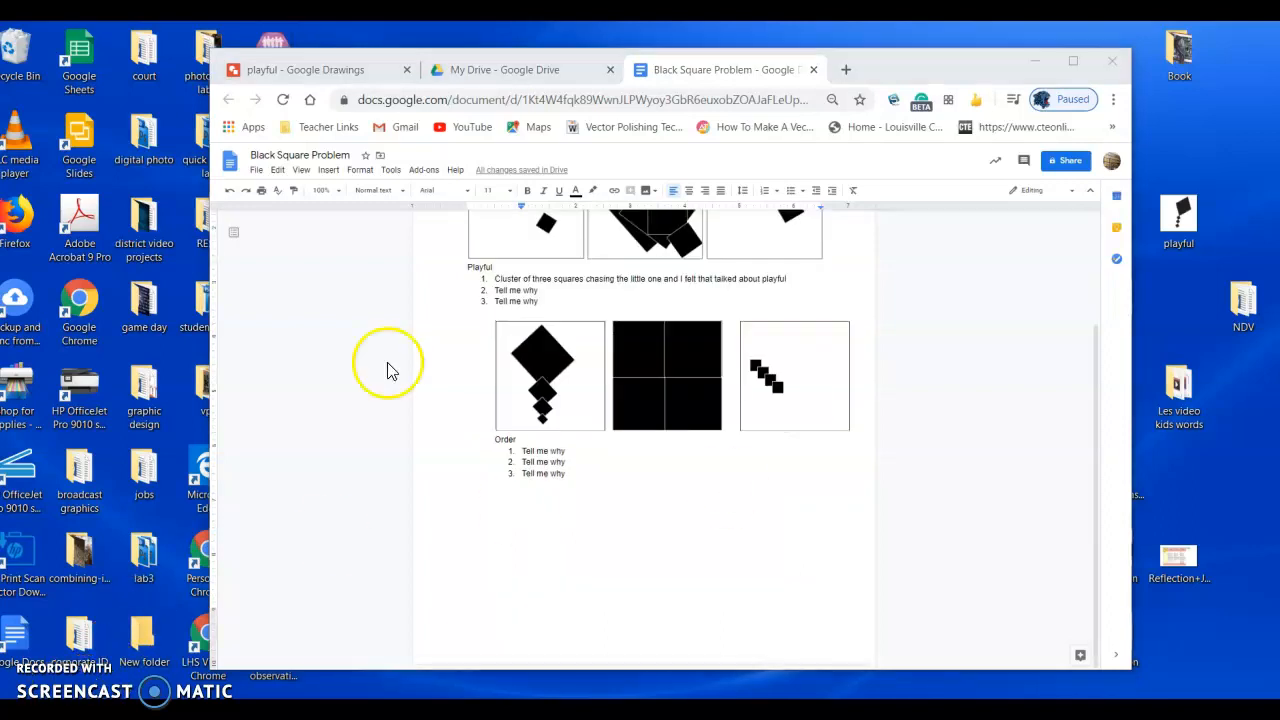
{"action": "left_click", "coordinate": [337, 72]}
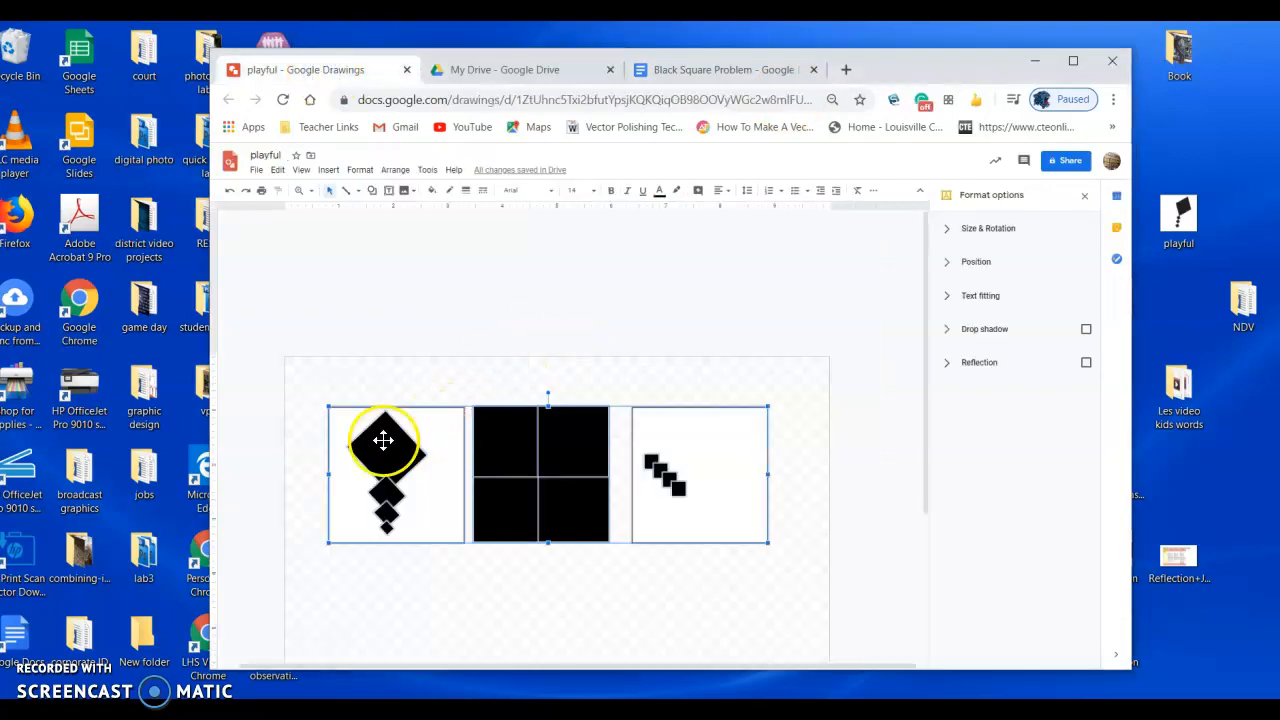
{"action": "left_click_drag", "start_coordinate": [383, 446], "coordinate": [368, 252]}
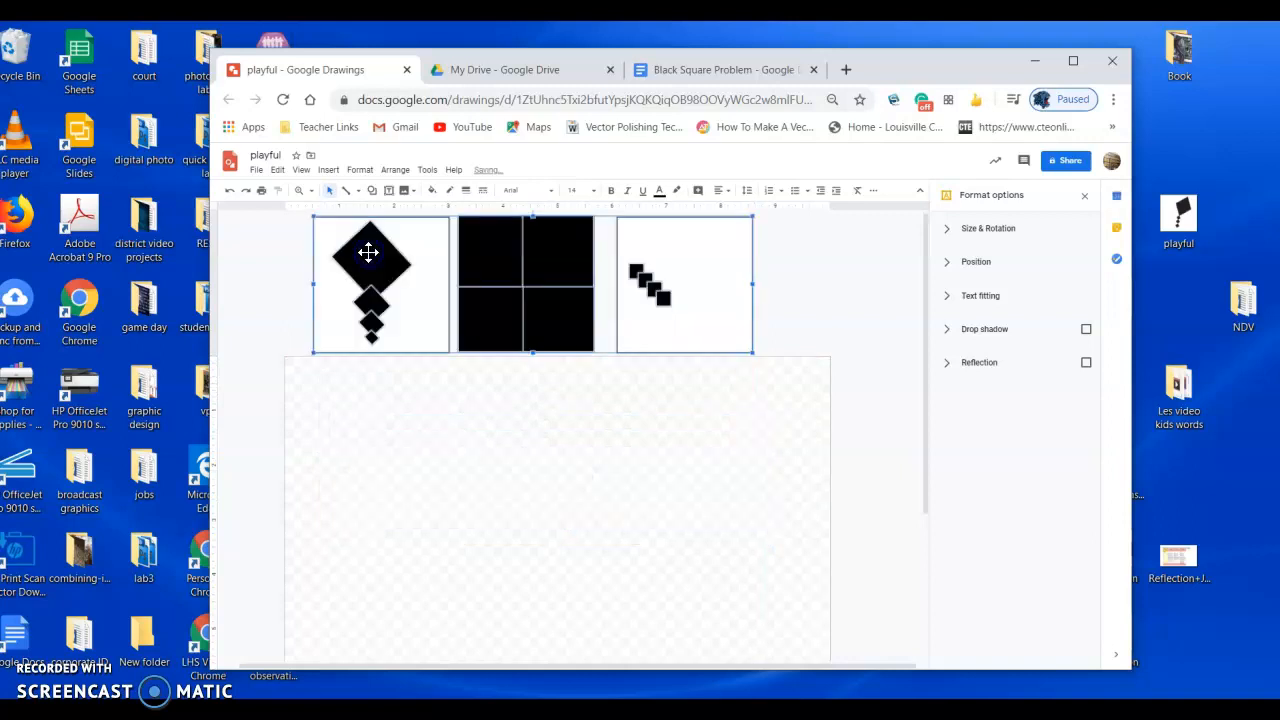
{"action": "scroll", "coordinate": [697, 573], "scroll_direction": "down", "scroll_amount": 3}
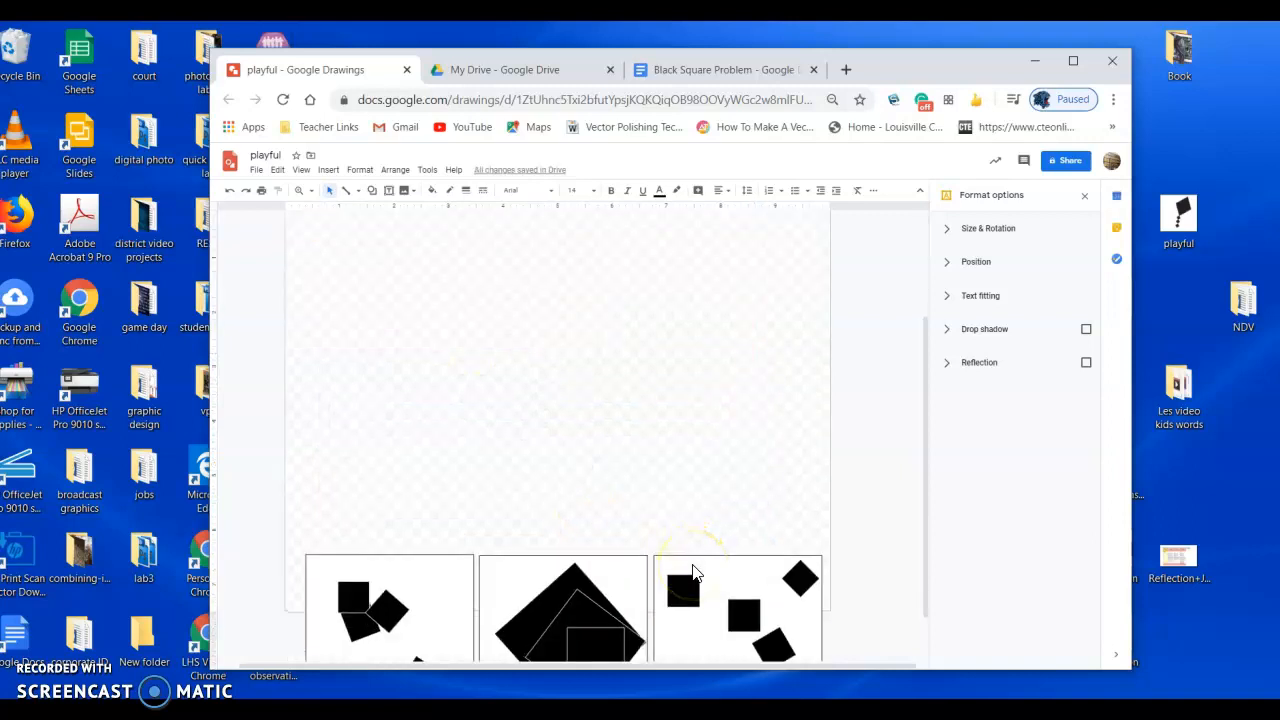
{"action": "scroll", "coordinate": [697, 573], "scroll_direction": "up", "scroll_amount": 3}
{"action": "scroll", "coordinate": [697, 573], "scroll_direction": "down", "scroll_amount": 1}
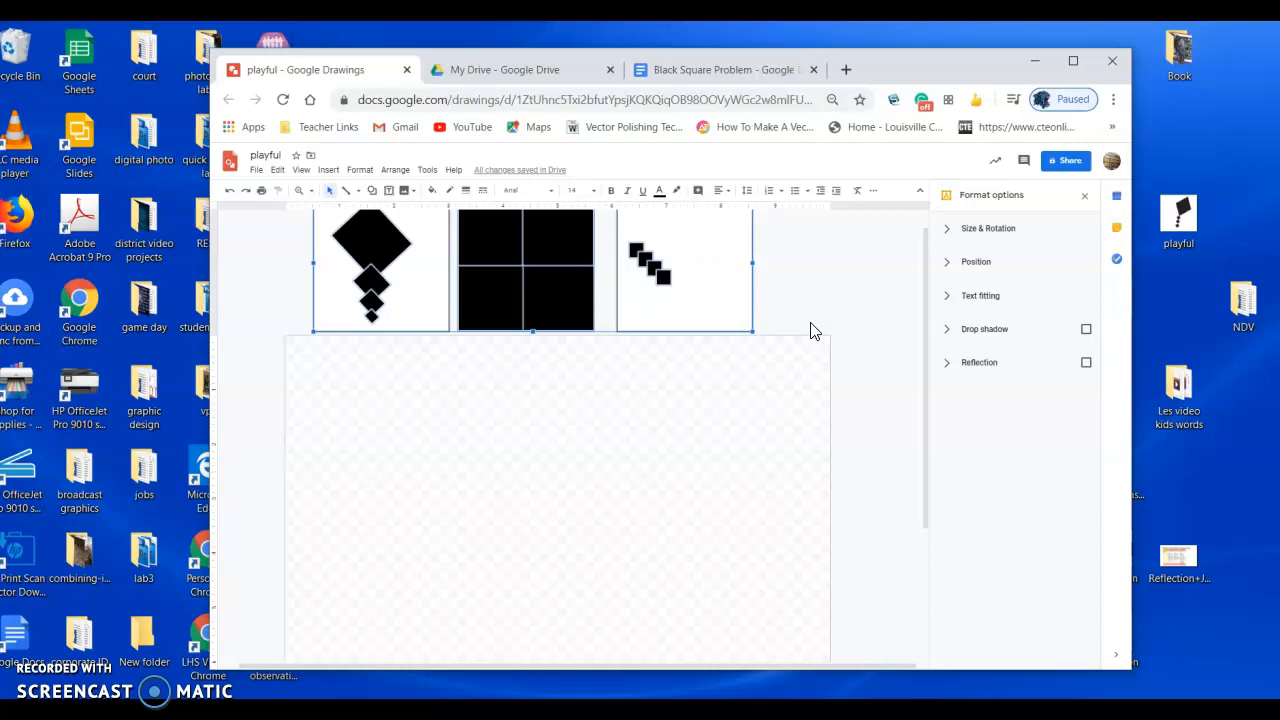
- Paste a copy of the three order compositions and place it on the canvas below the originals
{"action": "key", "text": "ctrl+v"}
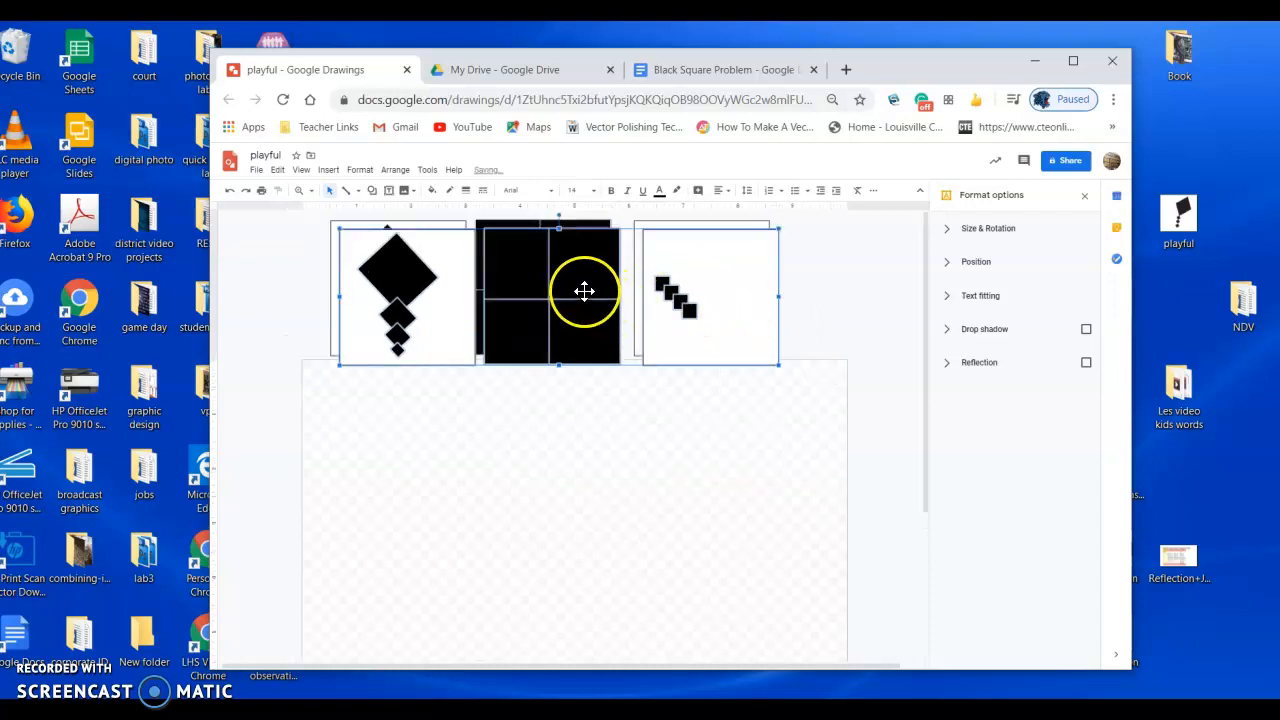
{"action": "left_click_drag", "start_coordinate": [581, 280], "coordinate": [572, 473]}
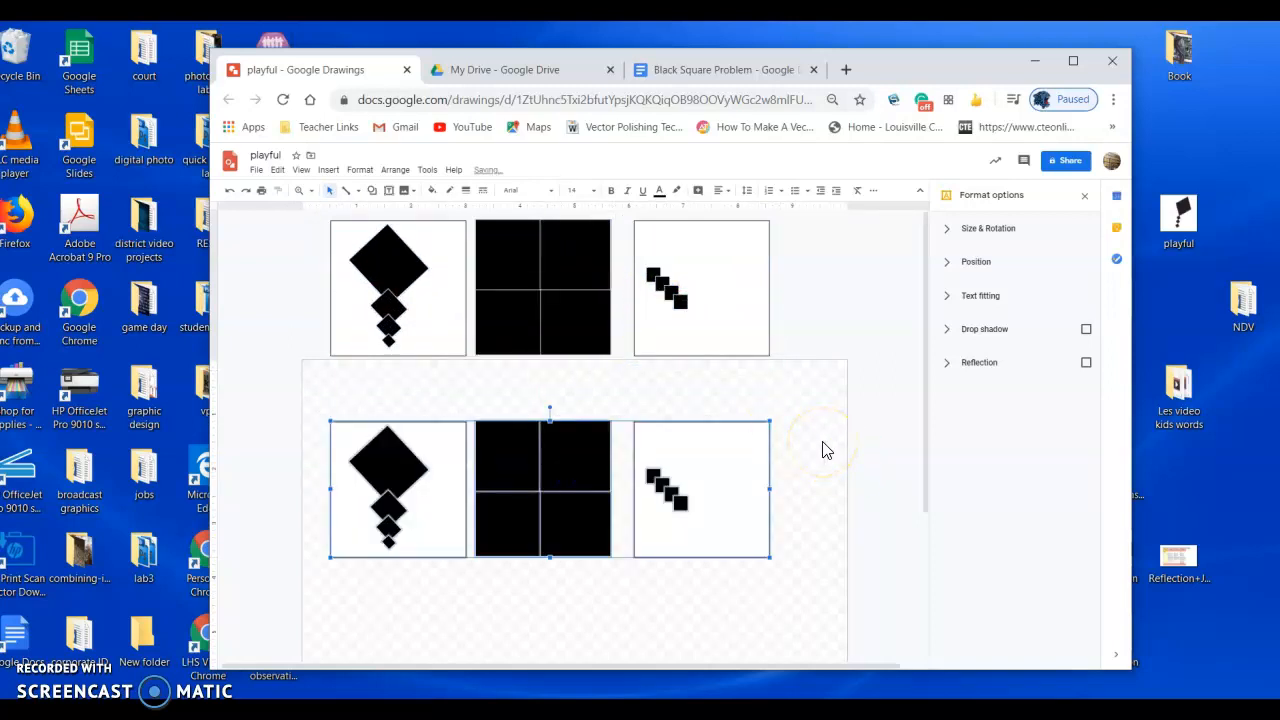
{"action": "left_click", "coordinate": [824, 504]}
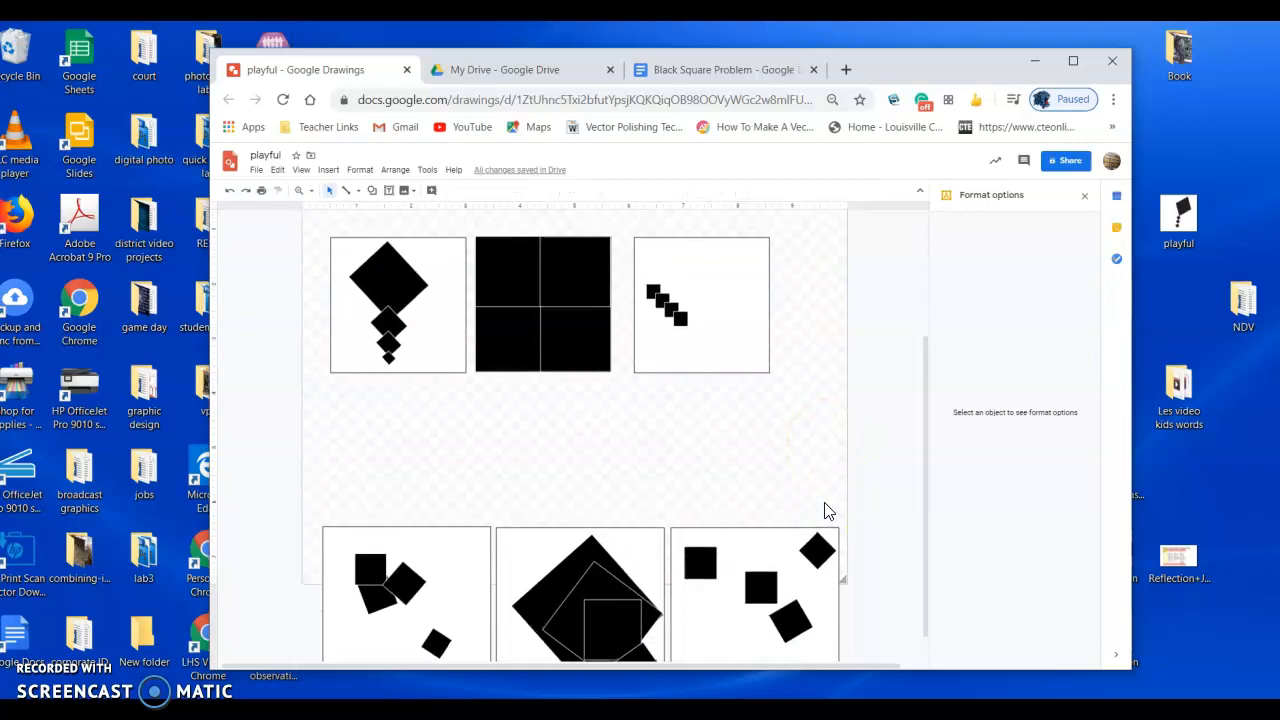
{"action": "scroll", "coordinate": [824, 508], "scroll_direction": "up", "scroll_amount": 1}
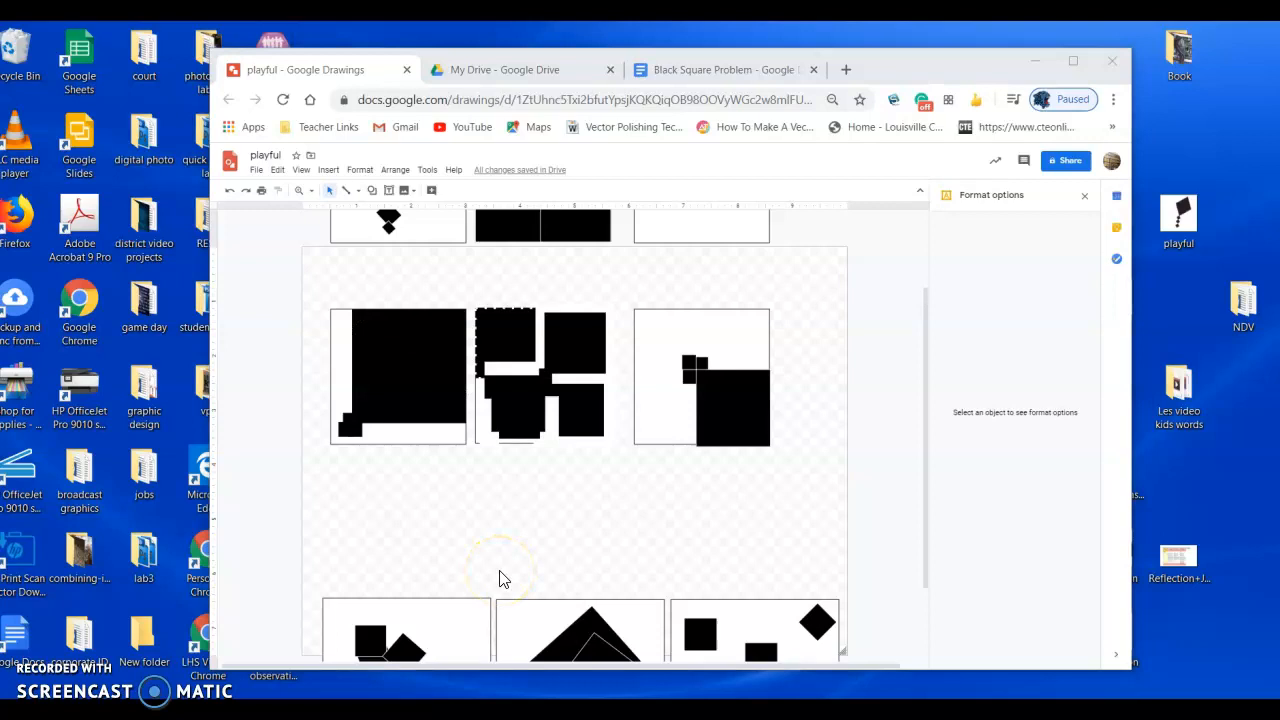
- Review the border weight and border dash options for the lower-left square in the middle composition
{"action": "left_click", "coordinate": [637, 515]}
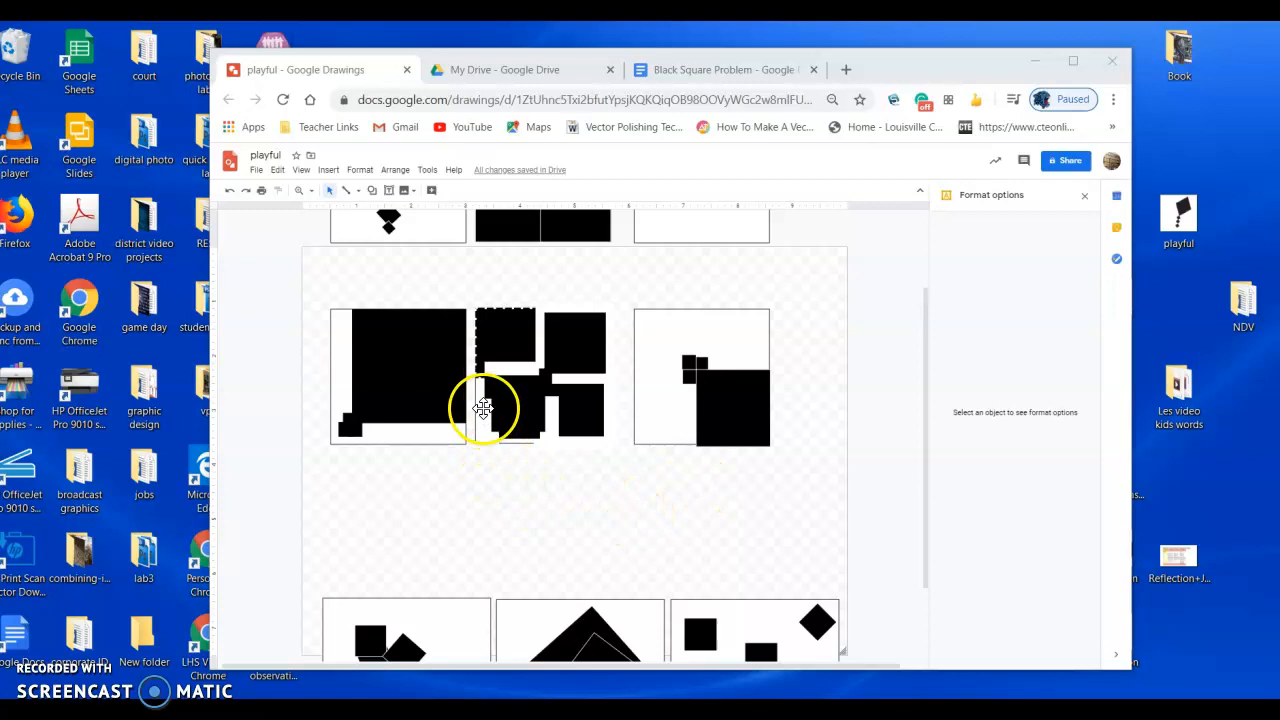
{"action": "left_click", "coordinate": [483, 408]}
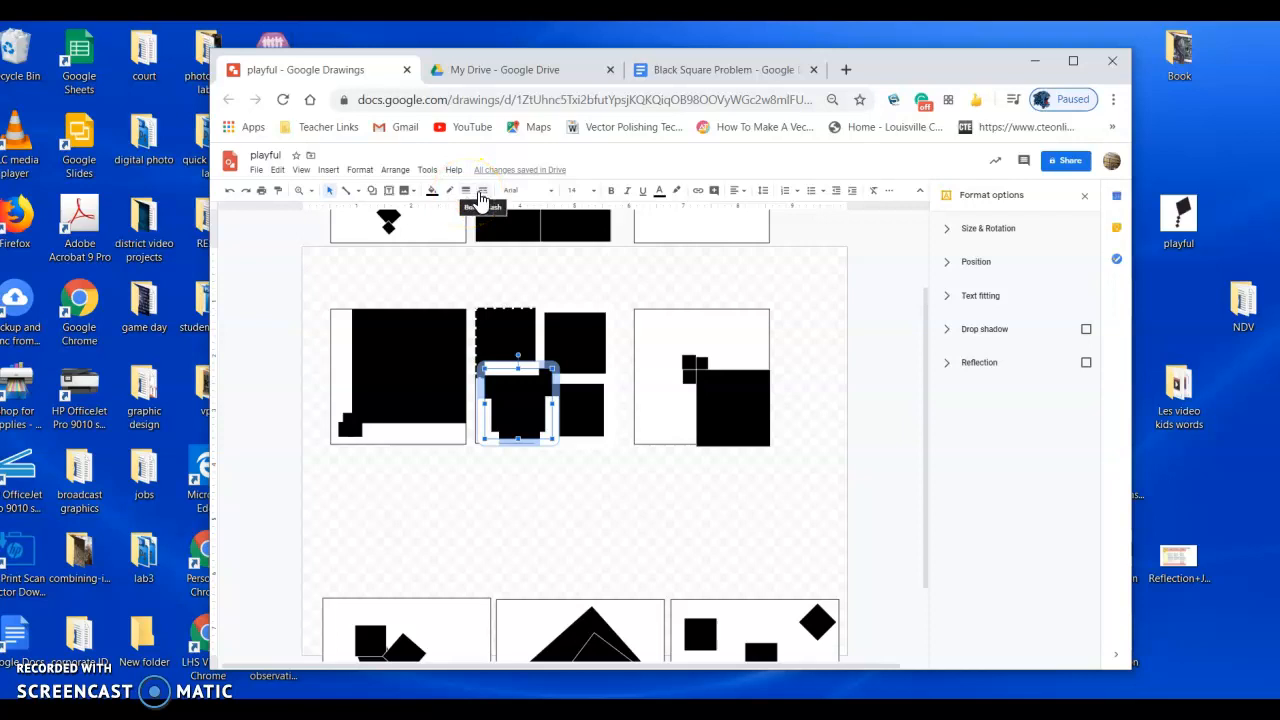
{"action": "left_click", "coordinate": [481, 197]}
{"action": "left_click", "coordinate": [468, 197]}
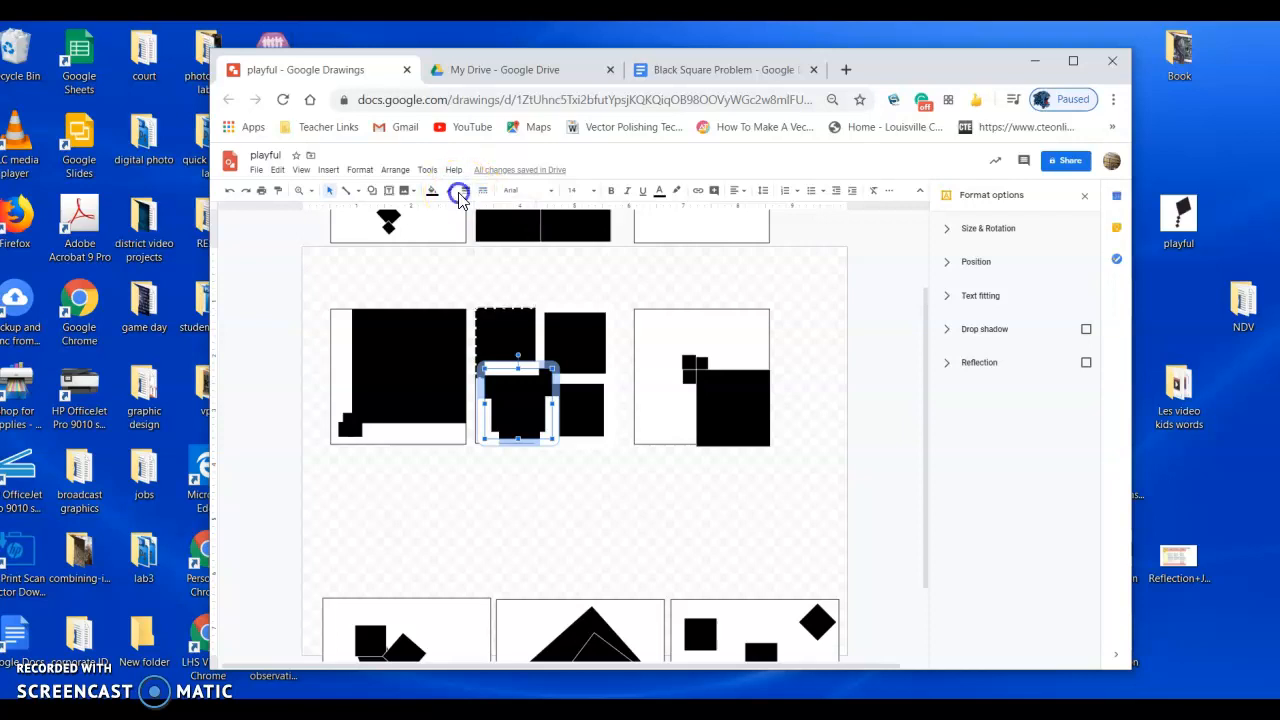
{"action": "left_click", "coordinate": [470, 197]}
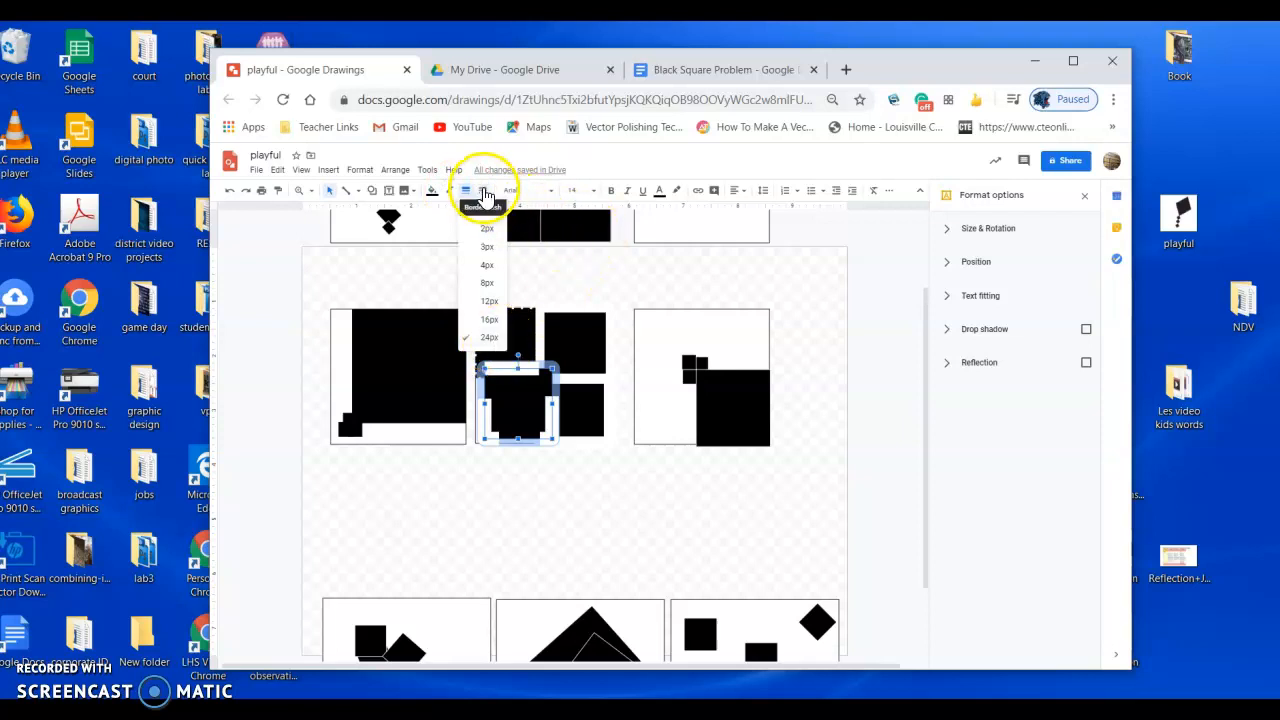
{"action": "left_click", "coordinate": [483, 192]}
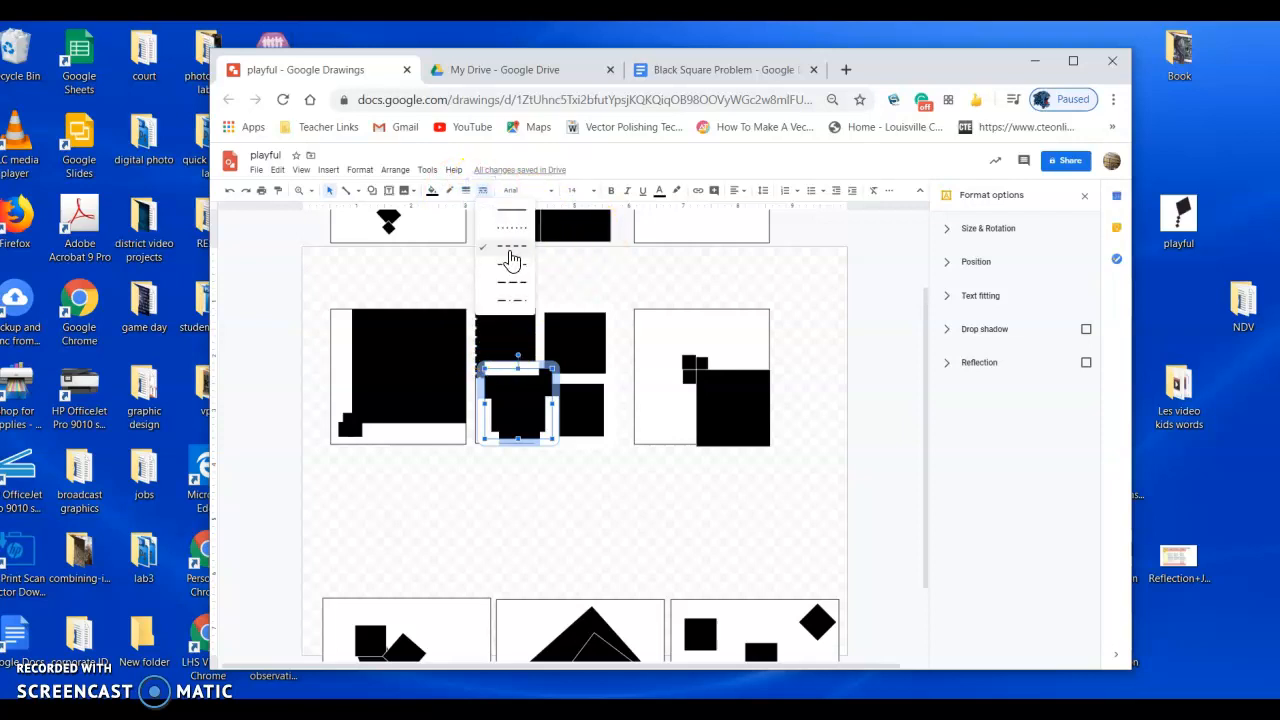
{"action": "left_click", "coordinate": [551, 486]}
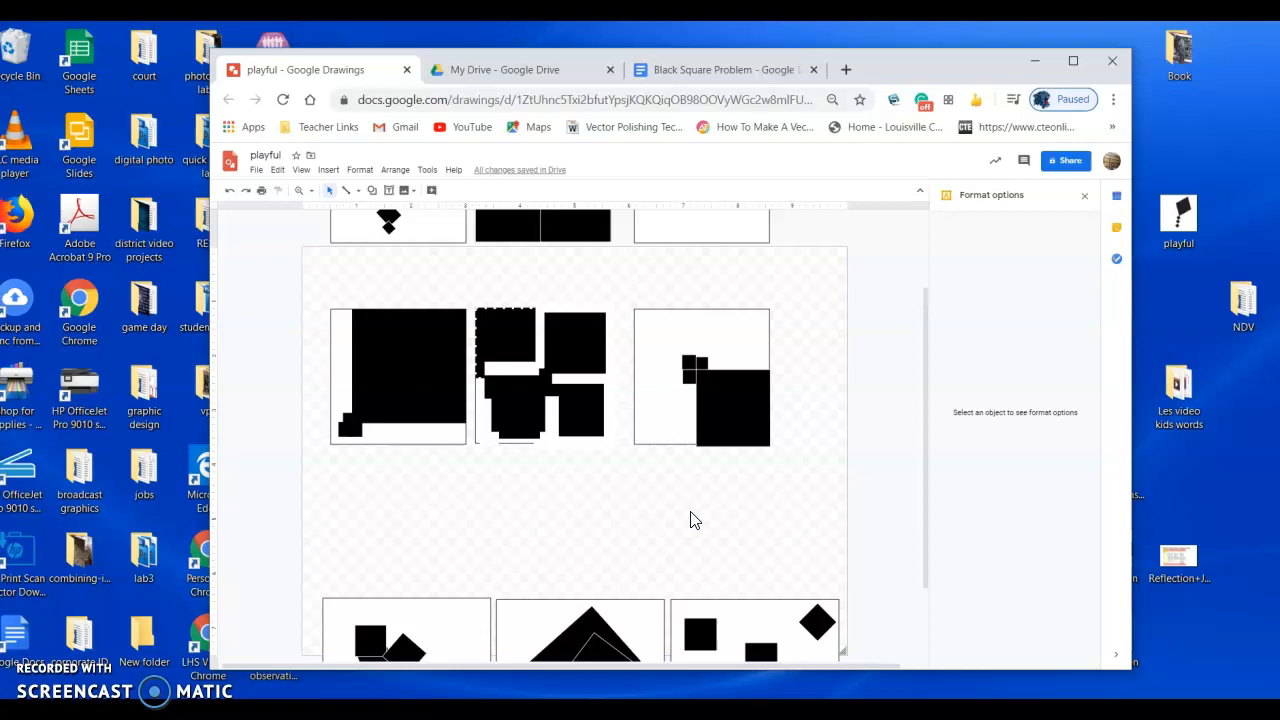
- Switch to the Black Square Problem document and start a new drawing below the Order list
{"action": "left_click", "coordinate": [730, 70]}
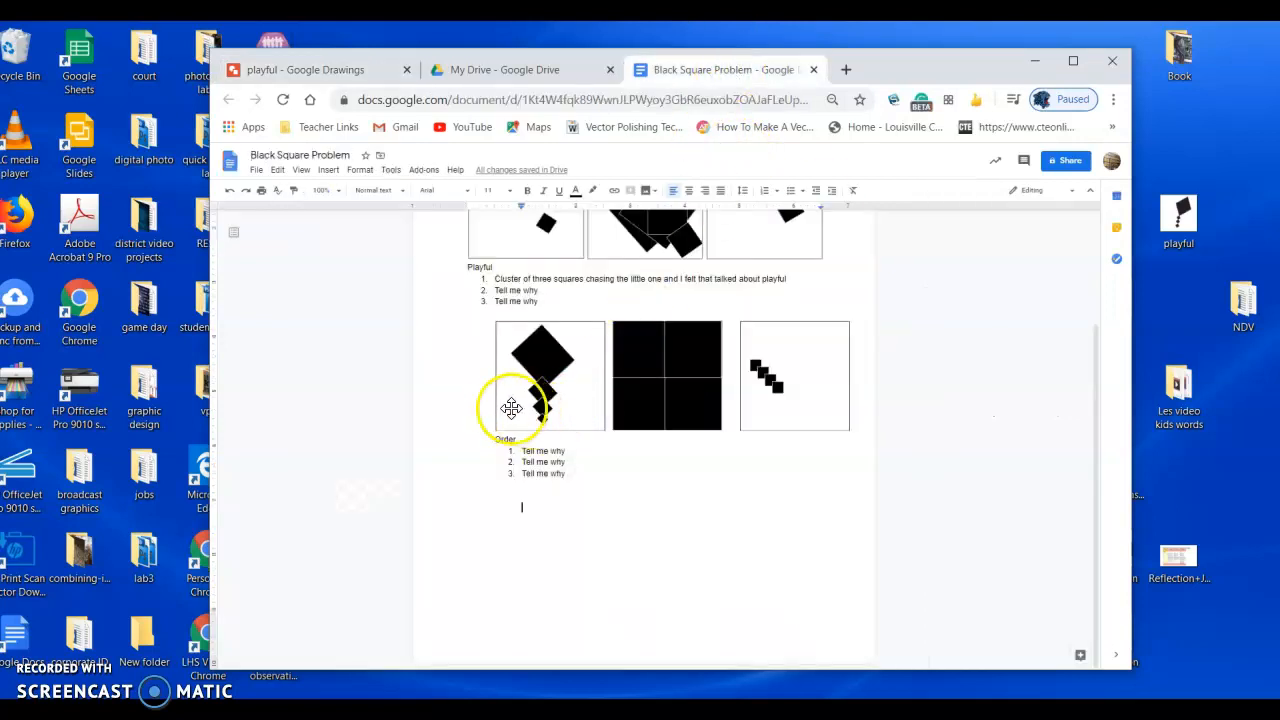
{"action": "left_click", "coordinate": [327, 174]}
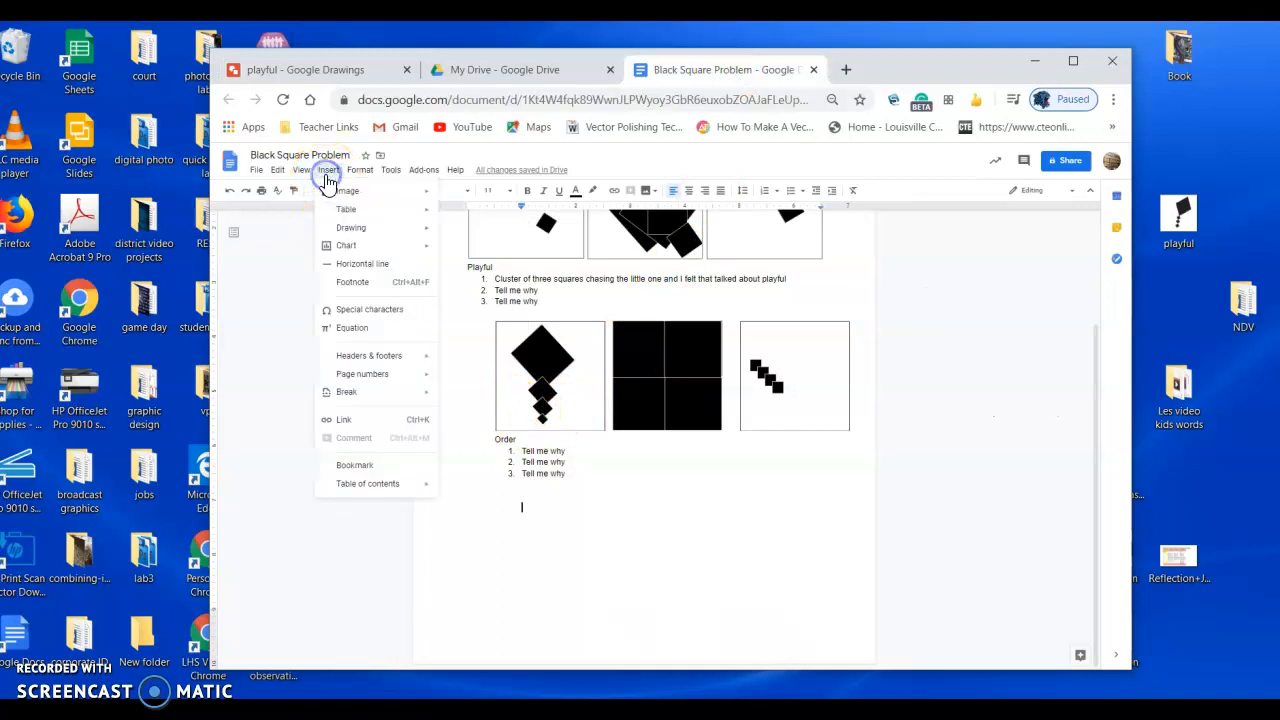
{"action": "mouse_move", "coordinate": [343, 230]}
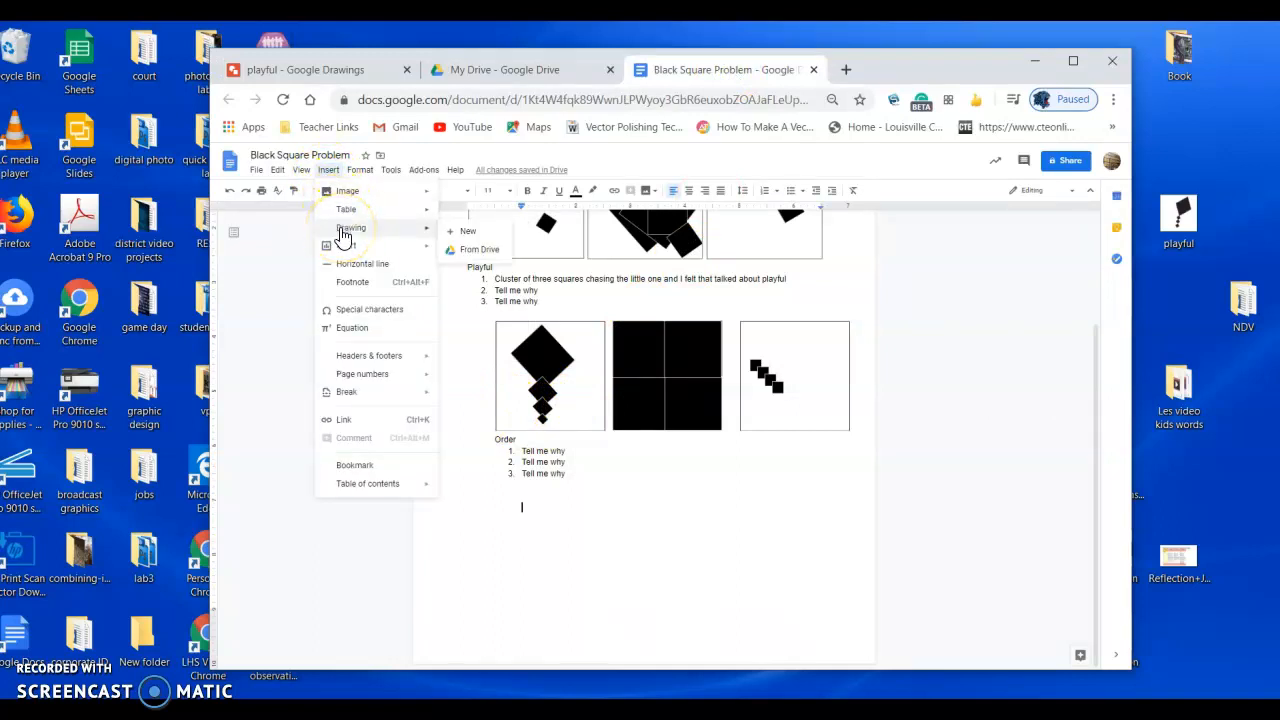
{"action": "left_click", "coordinate": [459, 233]}
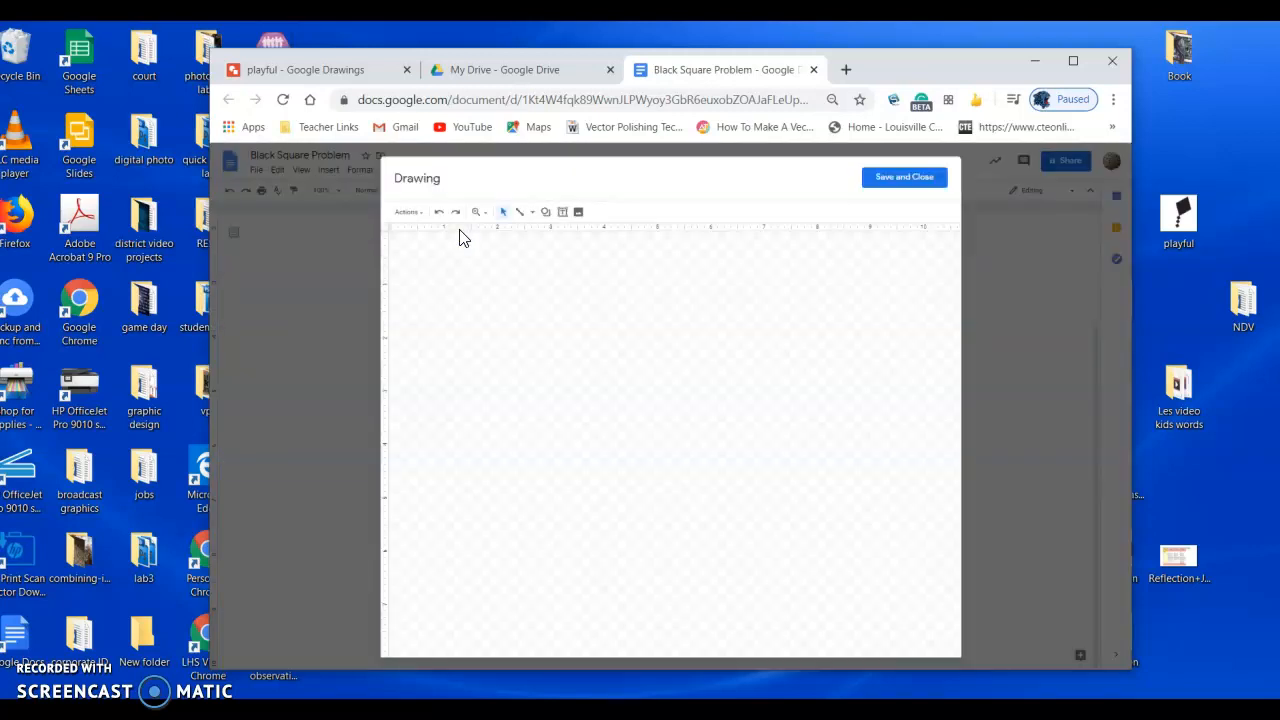
- Copy the three compositions in the canvas row of the playful drawing into the new drawing, and save it into the document
{"action": "left_click", "coordinate": [287, 69]}
{"action": "left_click", "coordinate": [298, 308]}
{"action": "left_click_drag", "start_coordinate": [298, 285], "coordinate": [811, 512]}
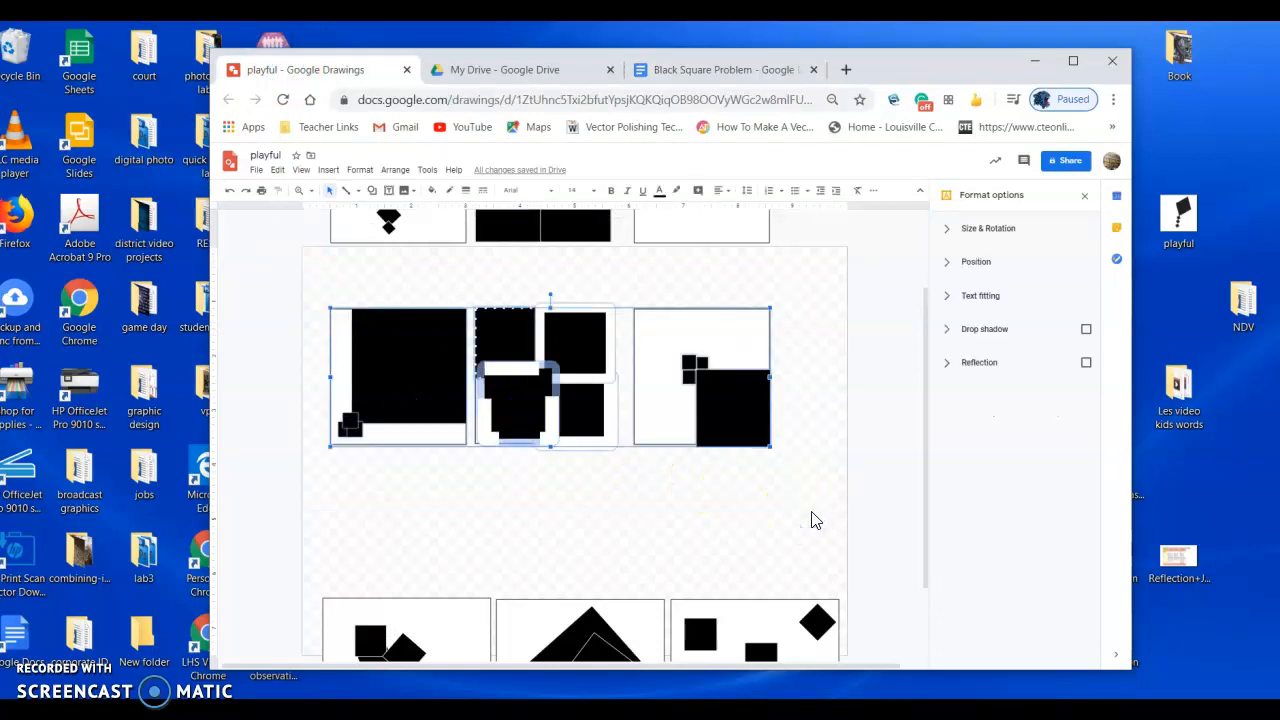
{"action": "left_click", "coordinate": [694, 69]}
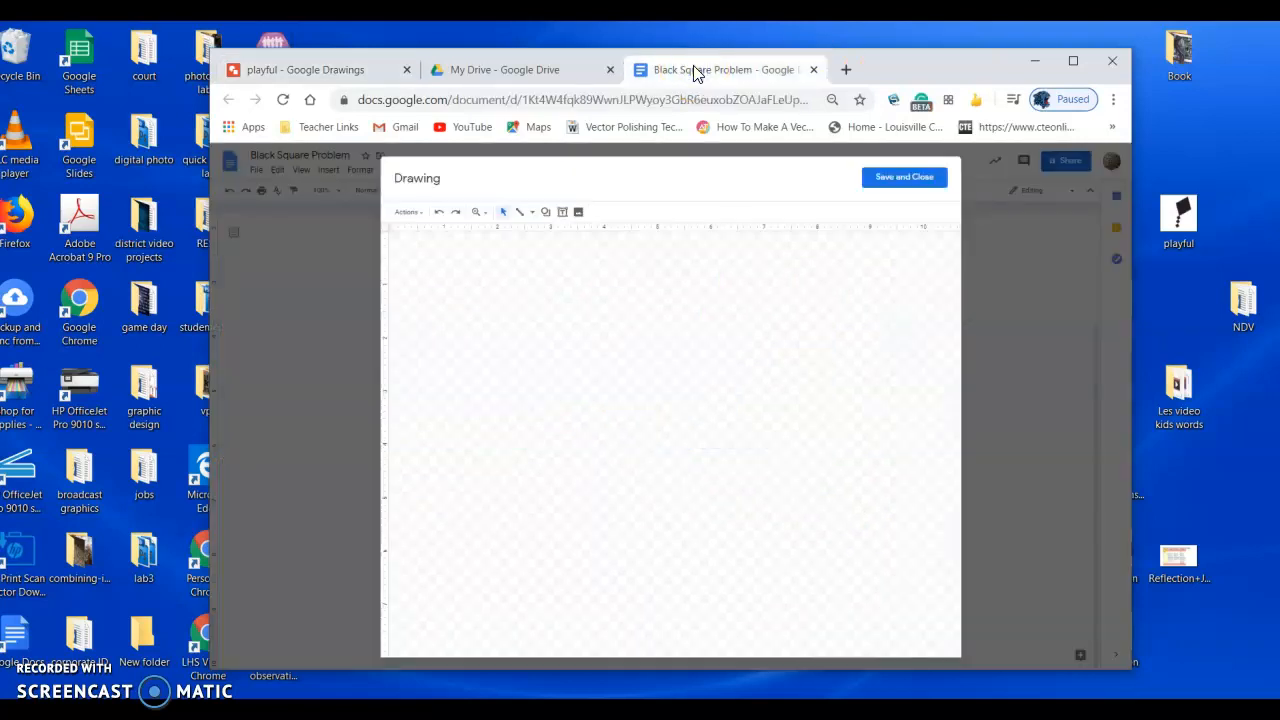
{"action": "key", "text": "ctrl+v"}
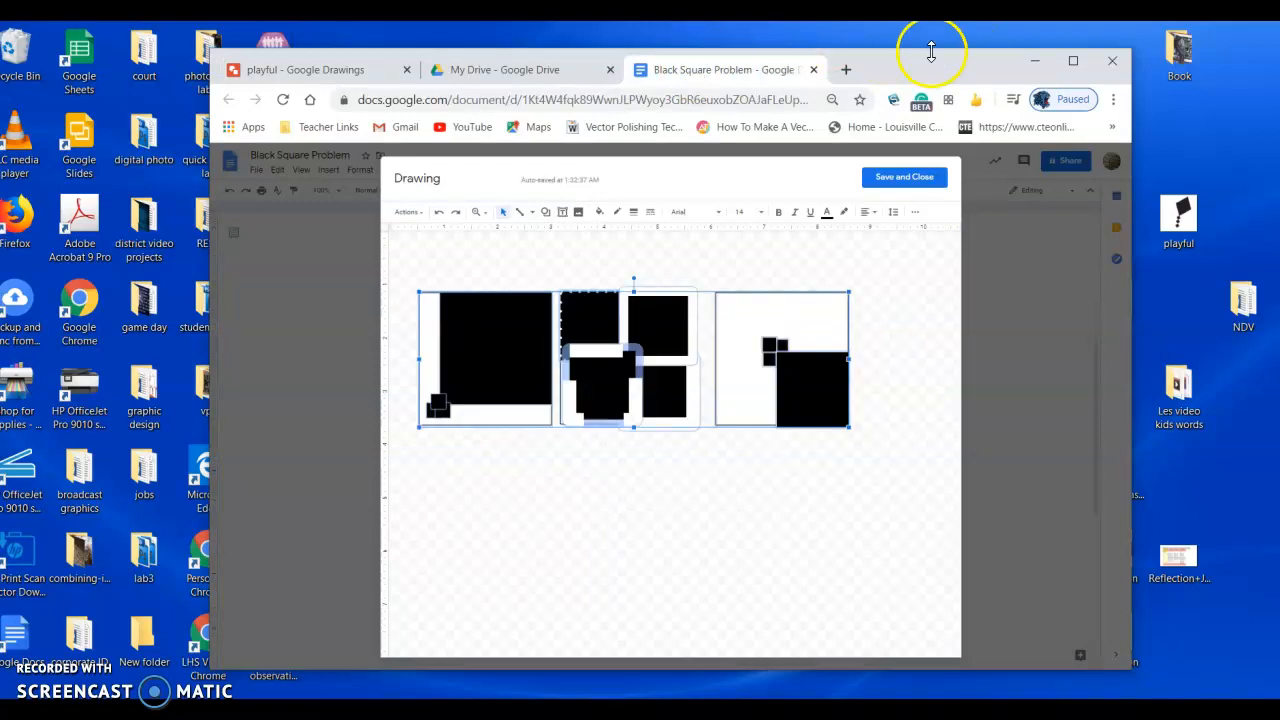
{"action": "left_click", "coordinate": [903, 179]}
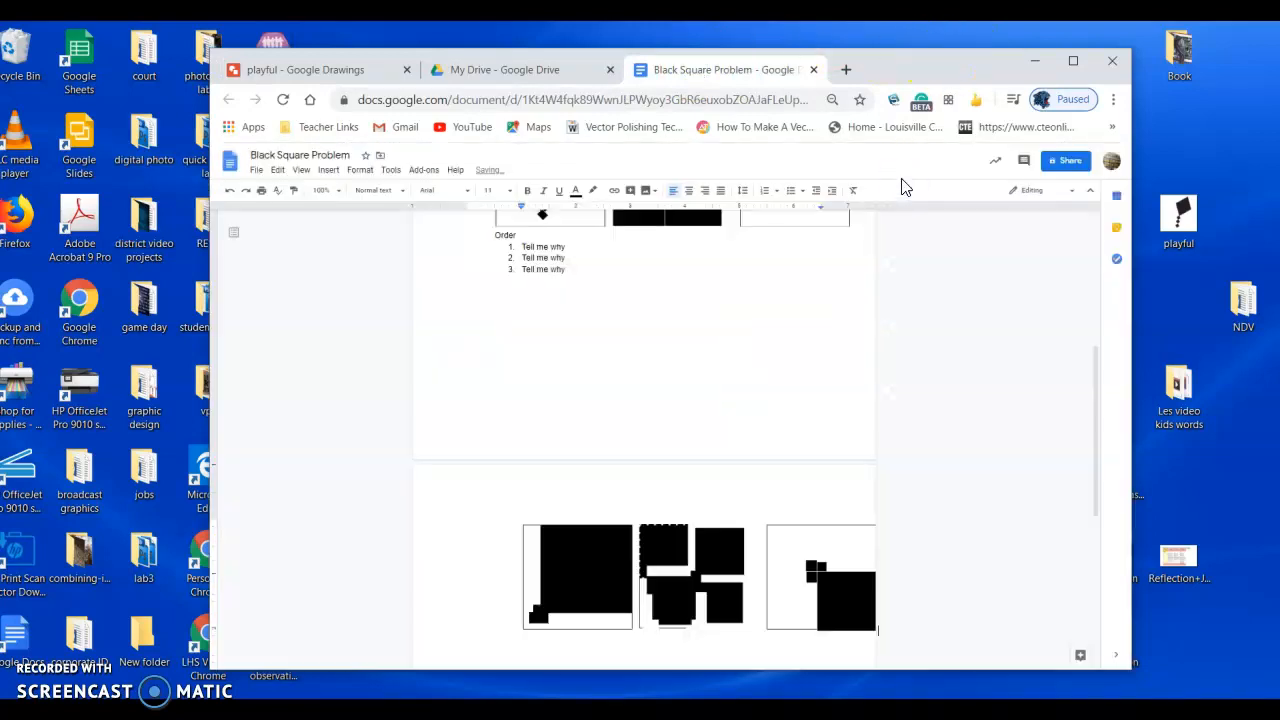
- Caption the third drawing "Congestion" and add the numbered items "Tension point" and "Lots of shapes crowding" below it
{"action": "scroll", "coordinate": [738, 485], "scroll_direction": "down", "scroll_amount": 3}
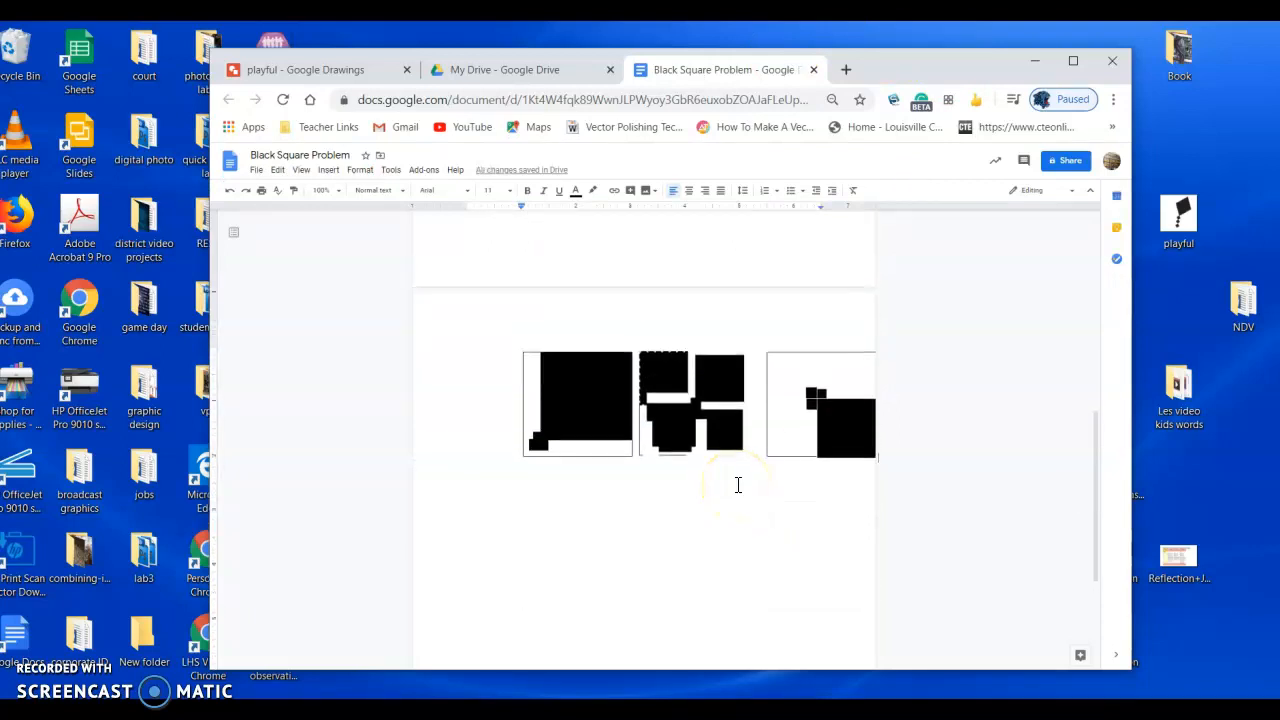
{"action": "left_click", "coordinate": [576, 486]}
{"action": "left_click", "coordinate": [788, 484]}
{"action": "type", "text": "congestion"}
{"action": "key", "text": "Return"}
{"action": "type", "text": "1. "}
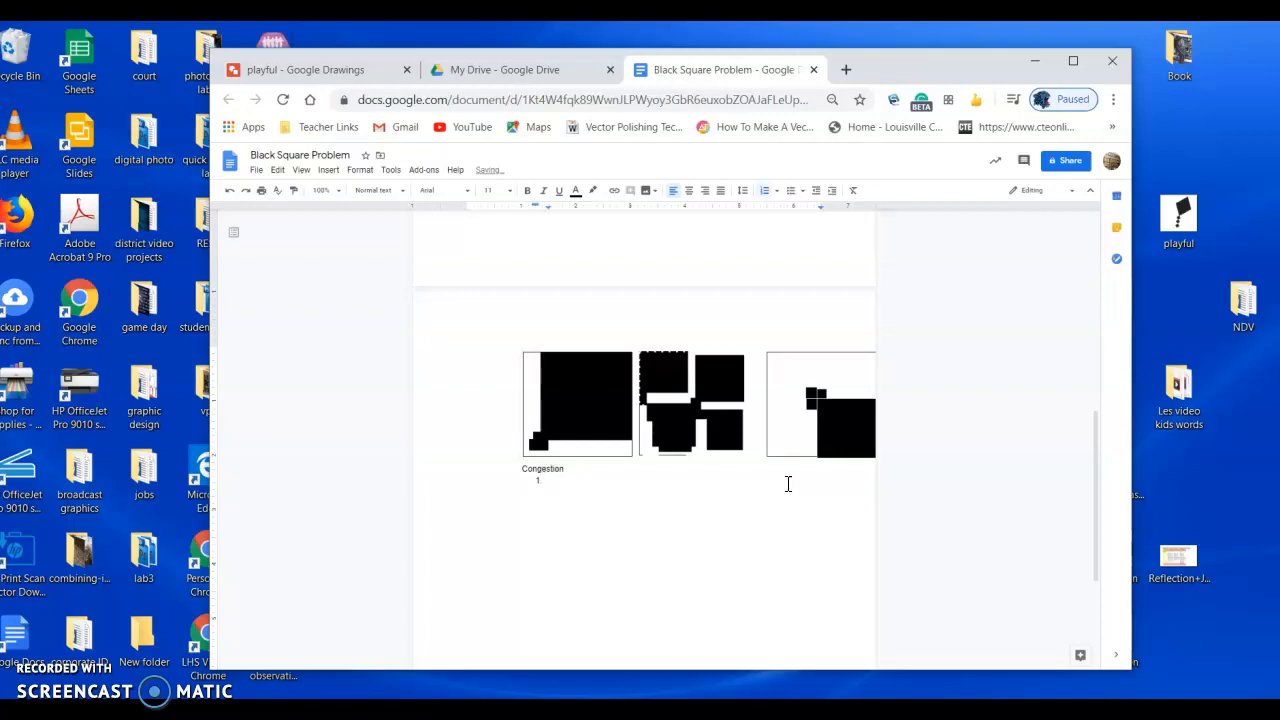
{"action": "type", "text": "Tension point"}
{"action": "key", "text": "Return"}
{"action": "type", "text": "Lots of shapes crowding"}
{"action": "key", "text": "Return"}
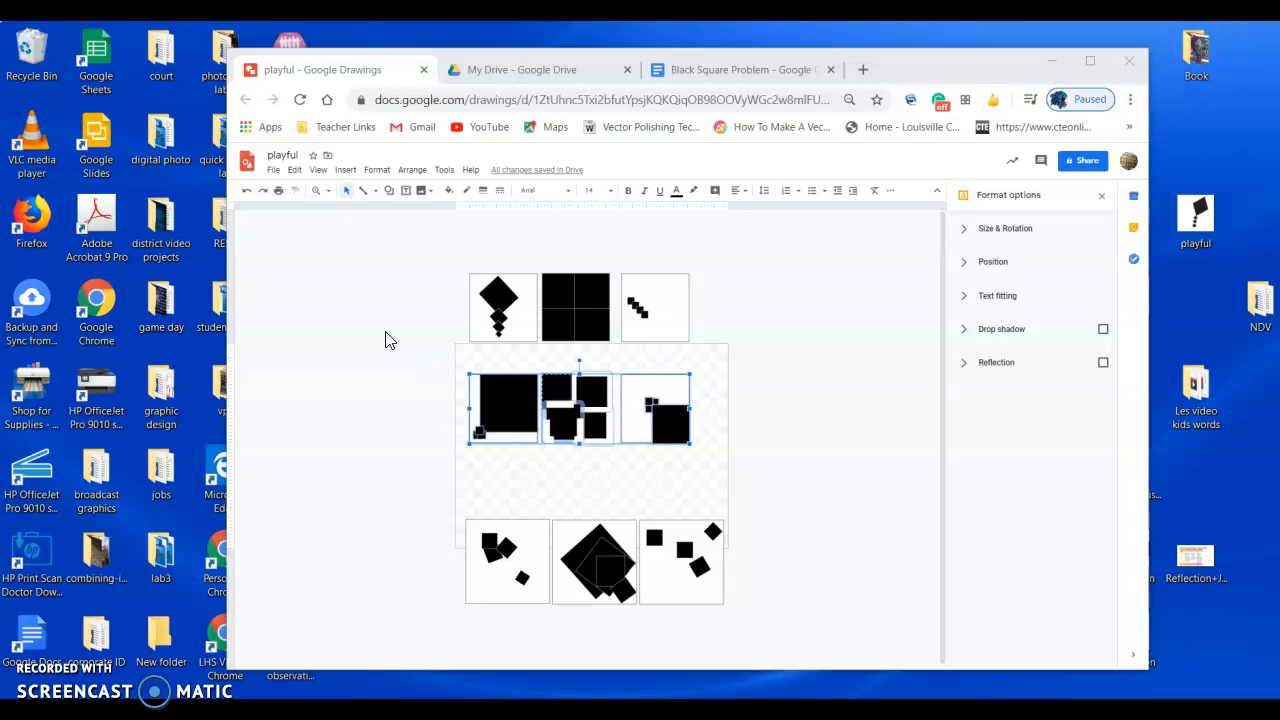
- In the playful Google Drawings file, paste a copy of the three congestion compositions and move it off the canvas, beside the order compositions
{"action": "left_click", "coordinate": [386, 333]}
{"action": "key", "text": "ctrl+v"}
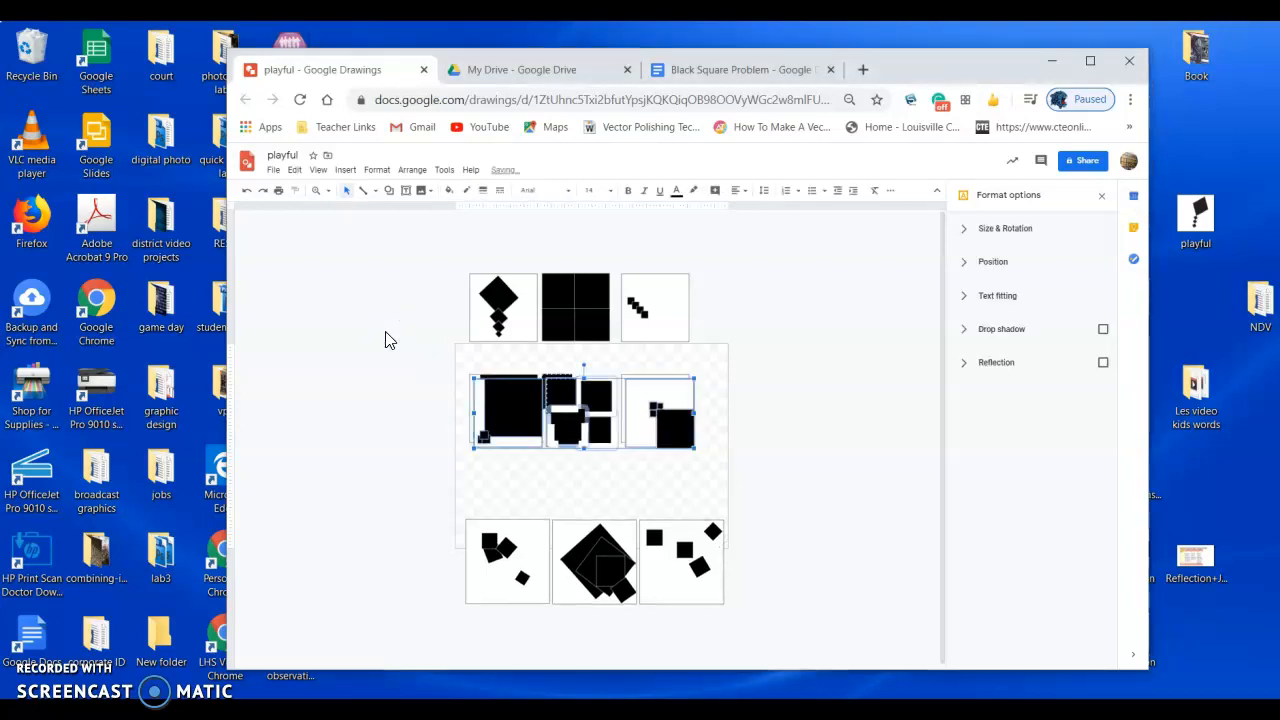
{"action": "left_click_drag", "start_coordinate": [603, 408], "coordinate": [847, 277]}
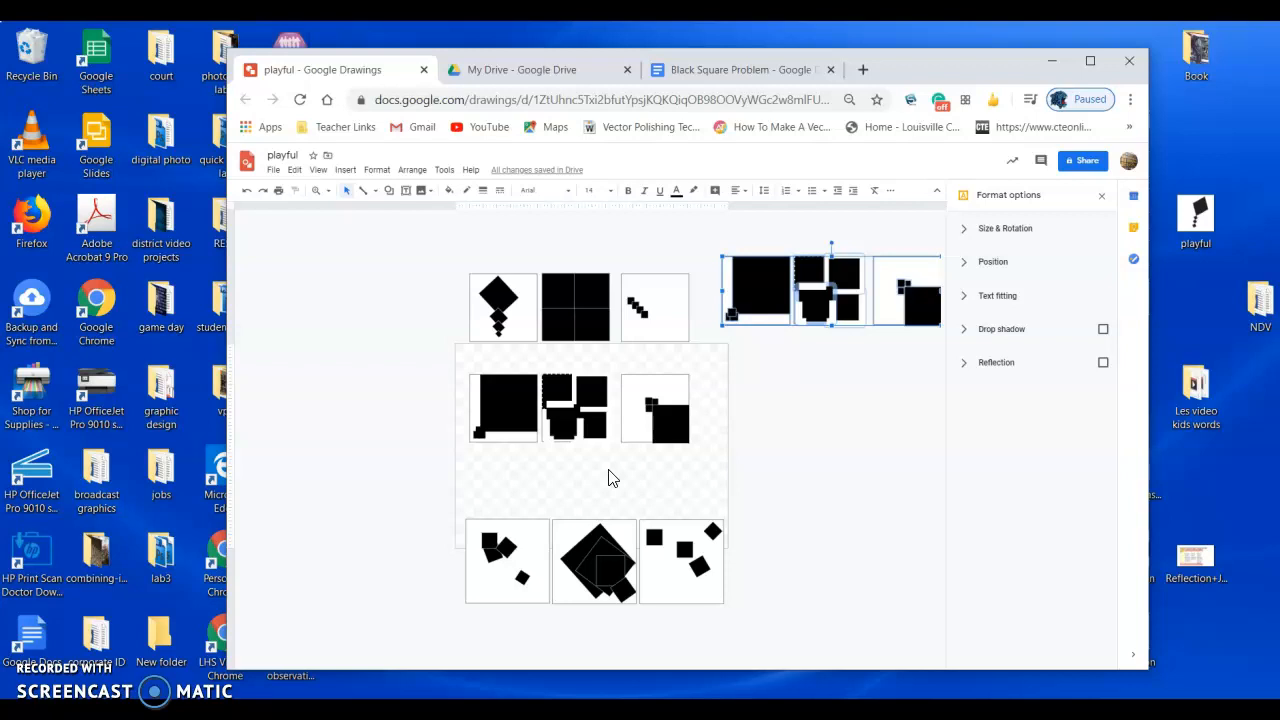
- Make the border of the lower-left square in the canvas row's middle composition transparent
{"action": "scroll", "coordinate": [613, 478], "scroll_direction": "up", "scroll_amount": 1}
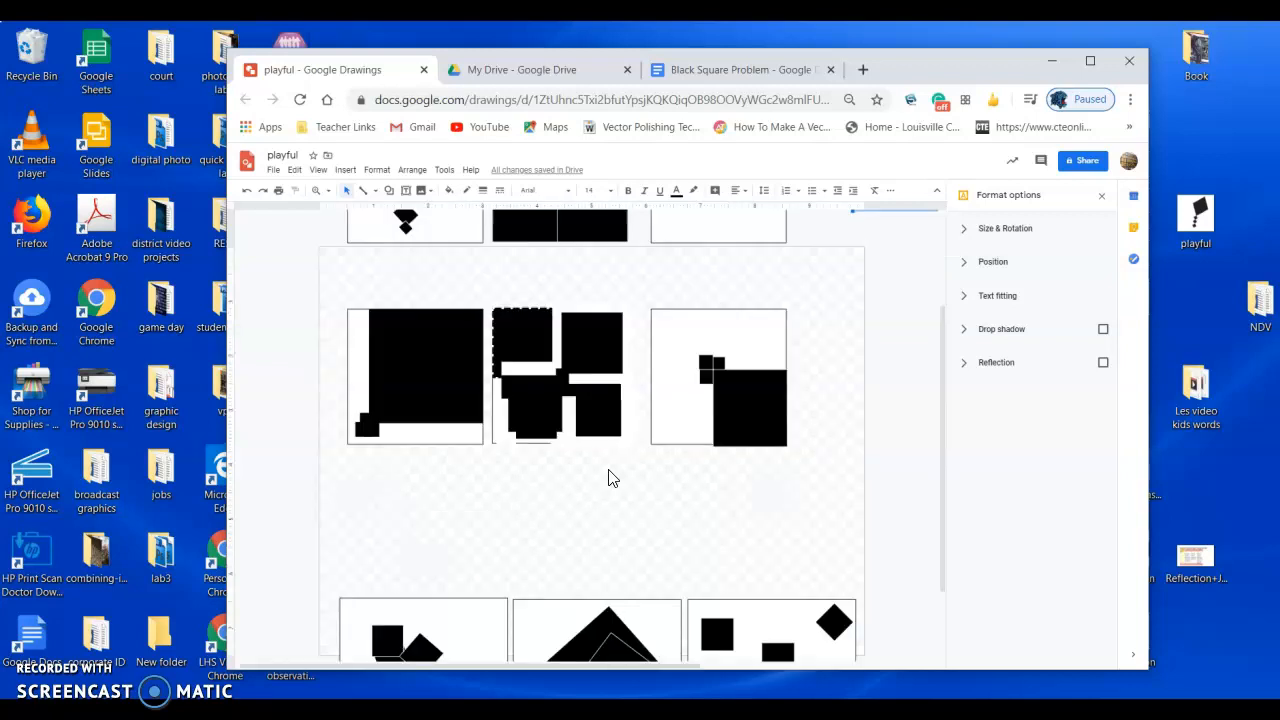
{"action": "left_click", "coordinate": [671, 557]}
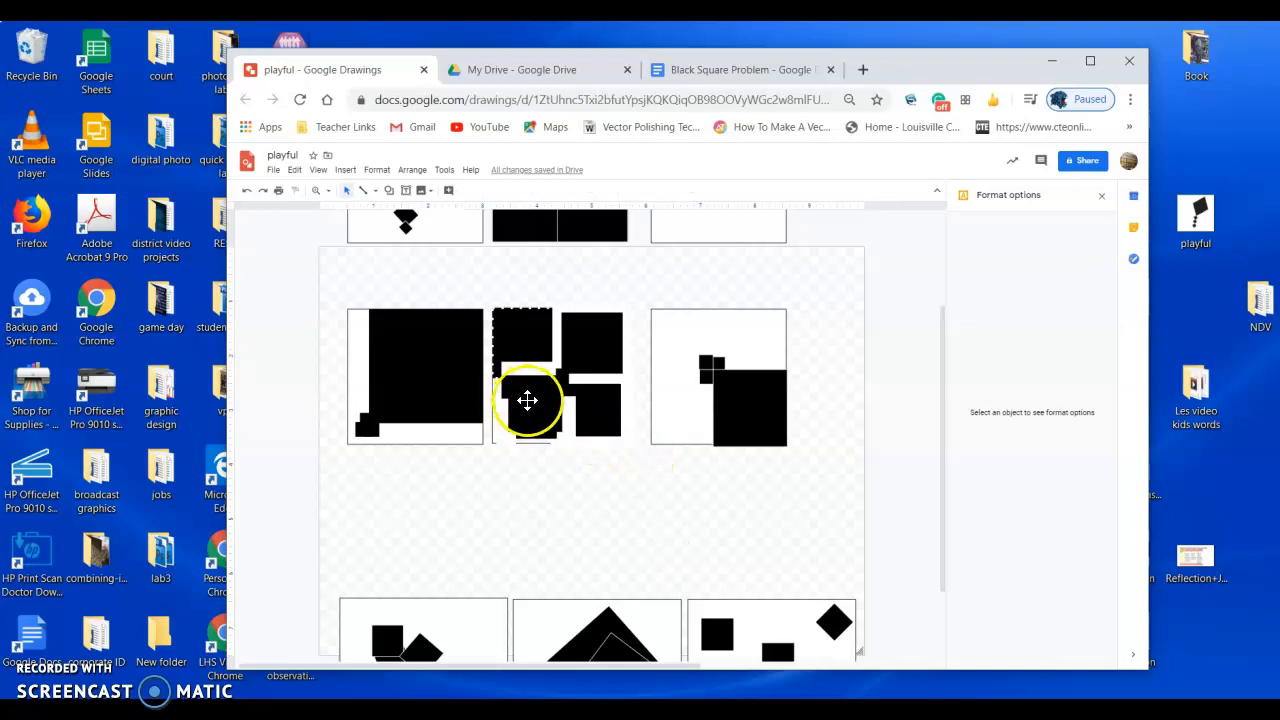
{"action": "left_click", "coordinate": [529, 400]}
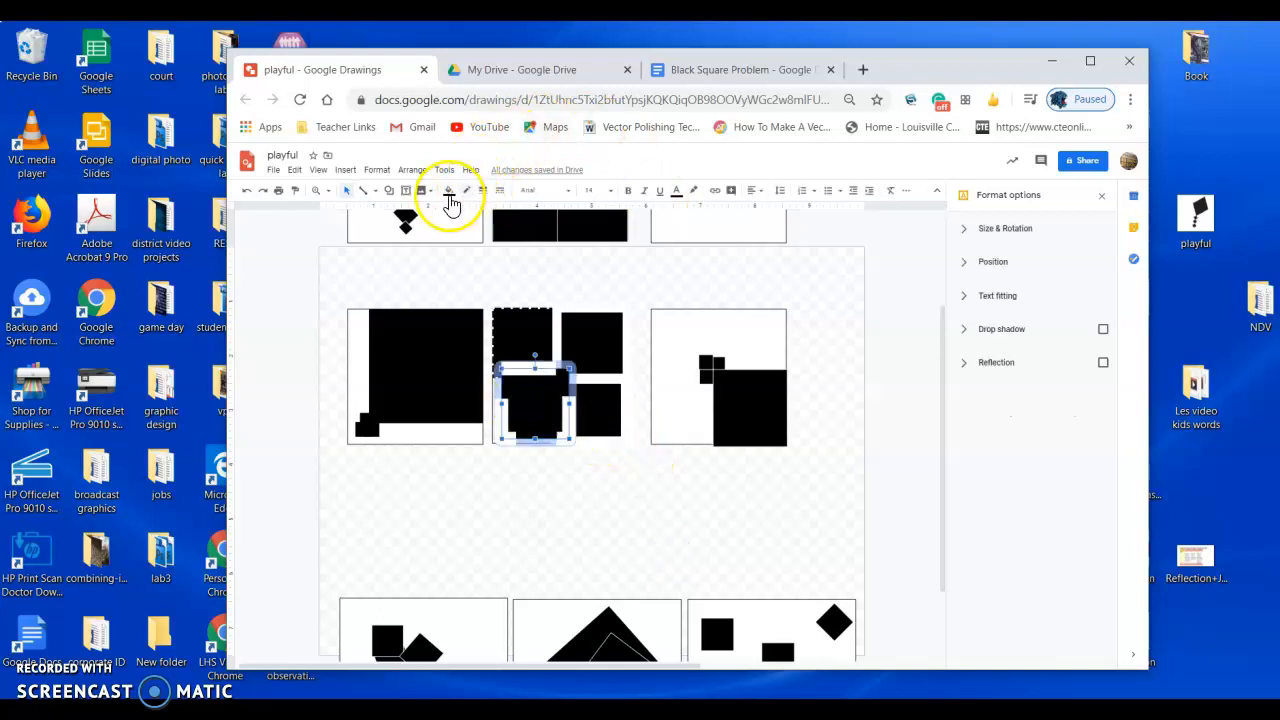
{"action": "left_click", "coordinate": [467, 193]}
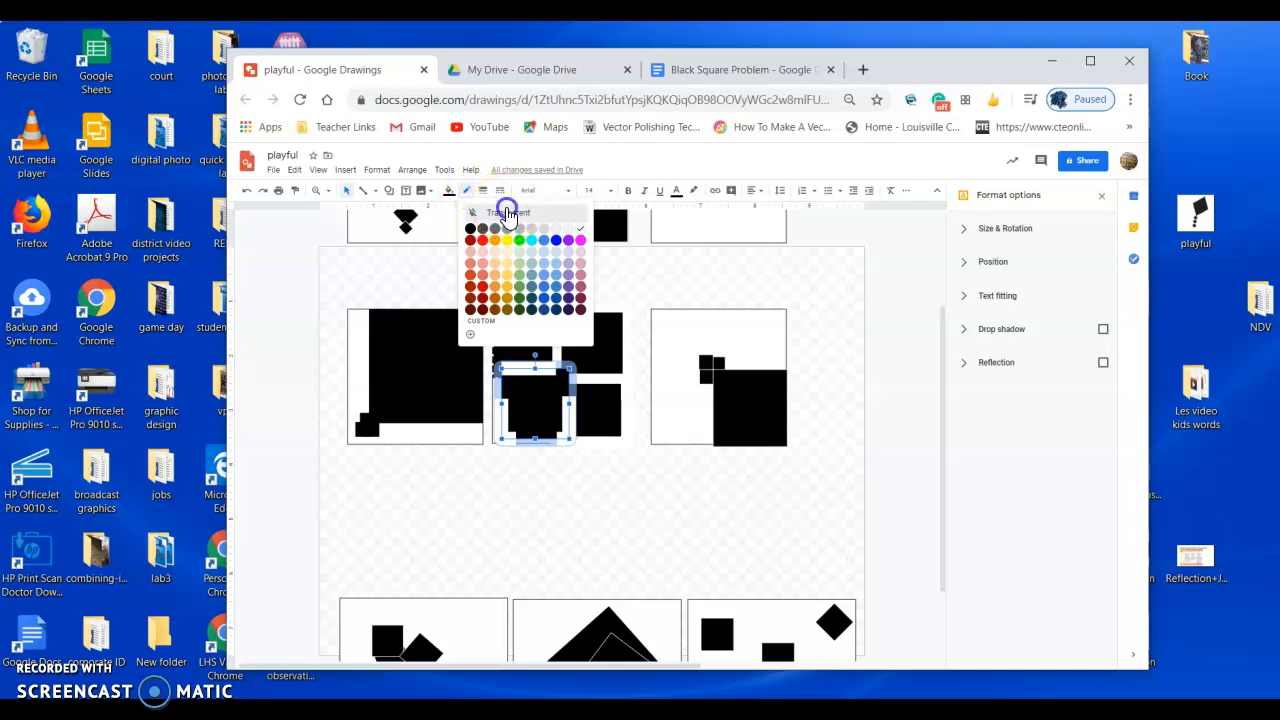
{"action": "left_click", "coordinate": [506, 212]}
{"action": "left_click", "coordinate": [38, 645]}
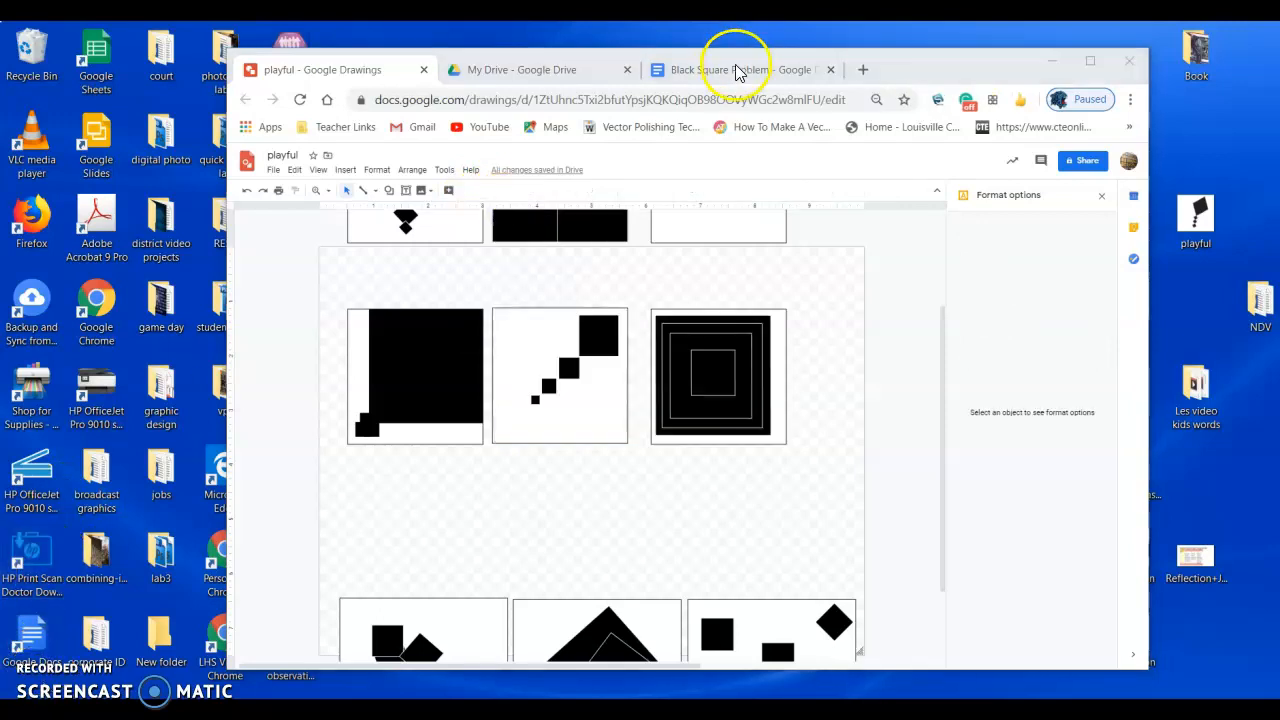
- In the Black Square Problem document, add "Tell me why" as the third Congestion item and end the list with a blank line
{"action": "left_click", "coordinate": [736, 70]}
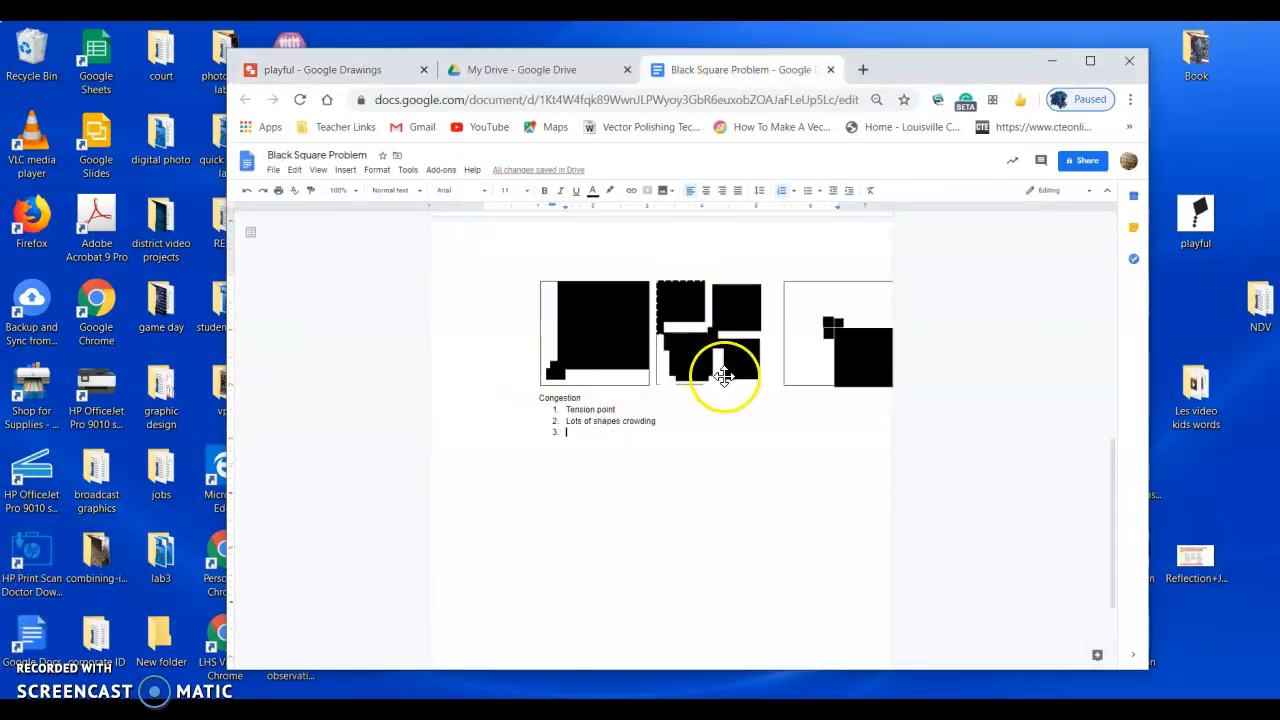
{"action": "scroll", "coordinate": [734, 375], "scroll_direction": "up", "scroll_amount": 2}
{"action": "scroll", "coordinate": [734, 375], "scroll_direction": "up", "scroll_amount": 6}
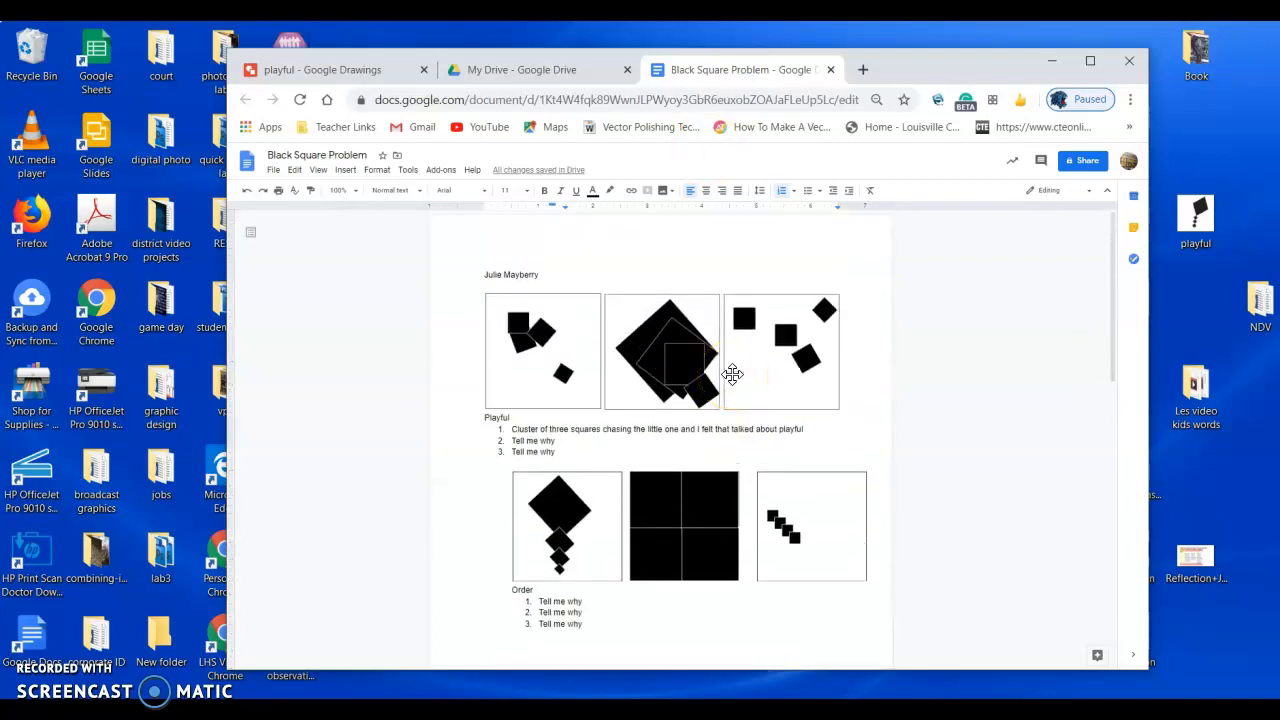
{"action": "scroll", "coordinate": [734, 375], "scroll_direction": "down", "scroll_amount": 5}
{"action": "scroll", "coordinate": [734, 375], "scroll_direction": "down", "scroll_amount": 5}
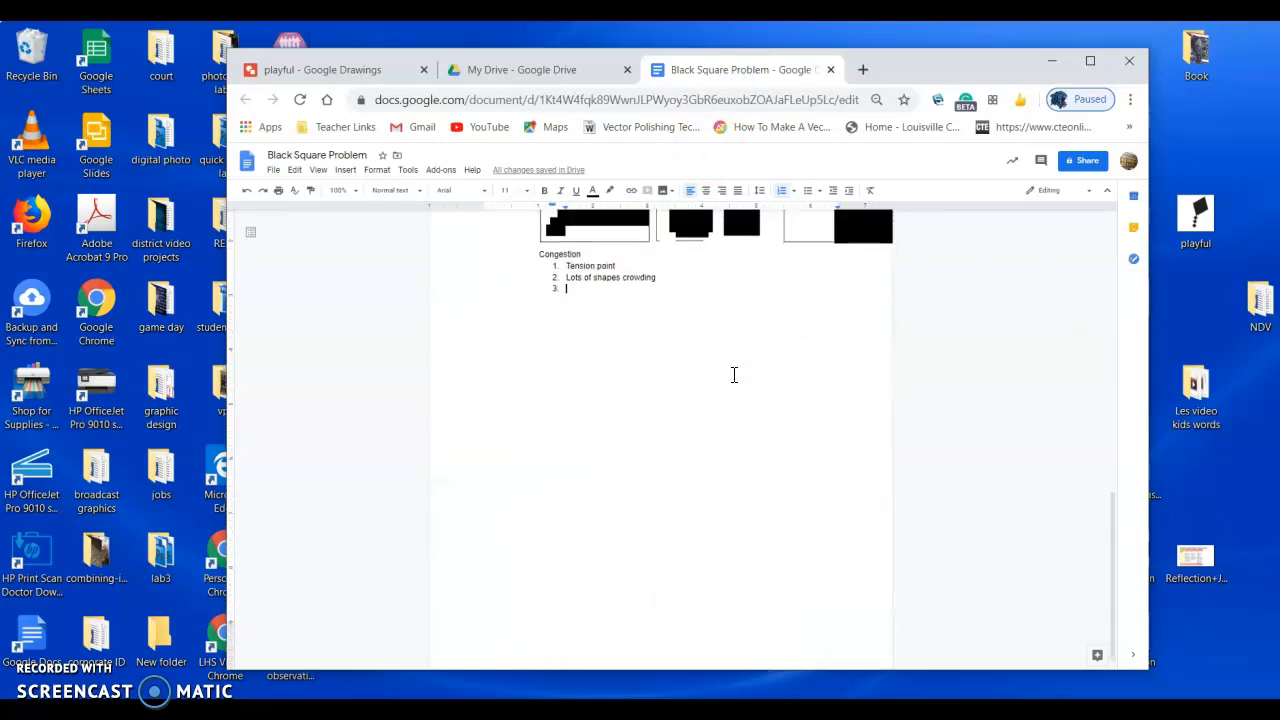
{"action": "scroll", "coordinate": [734, 375], "scroll_direction": "up", "scroll_amount": 1}
{"action": "type", "text": "Te"}
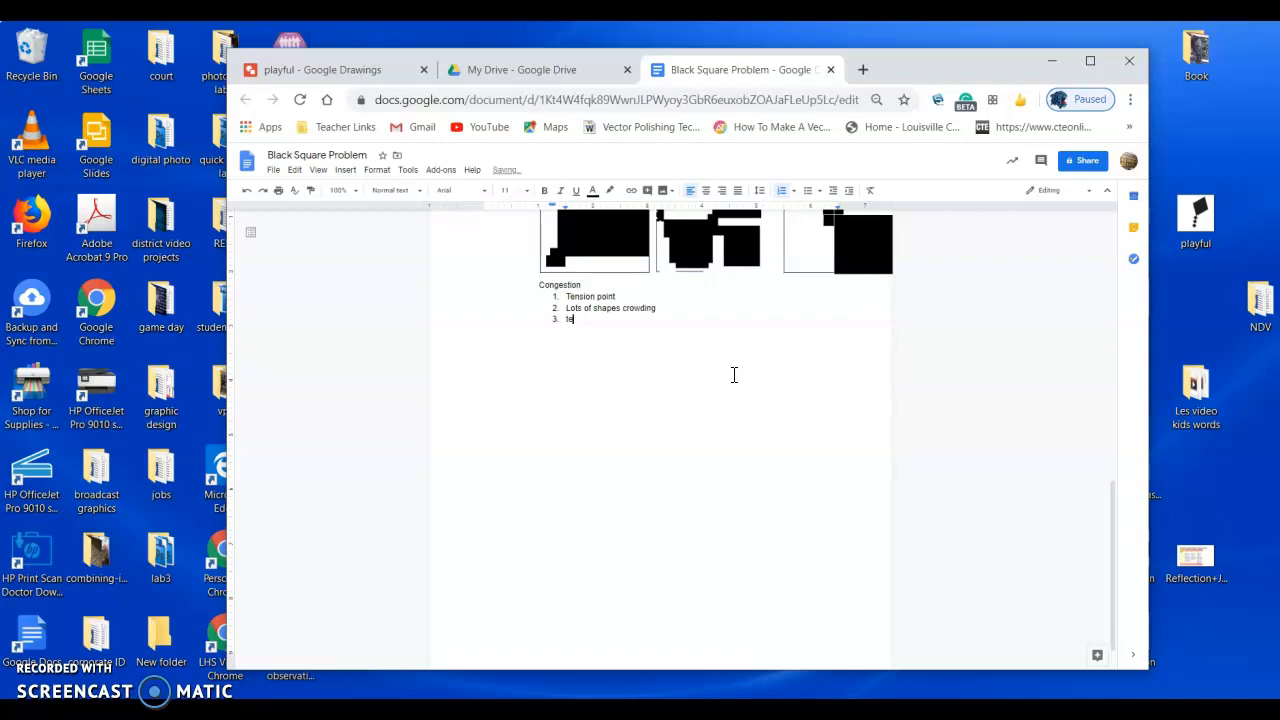
{"action": "type", "text": "ll me why"}
{"action": "key", "text": "Return"}
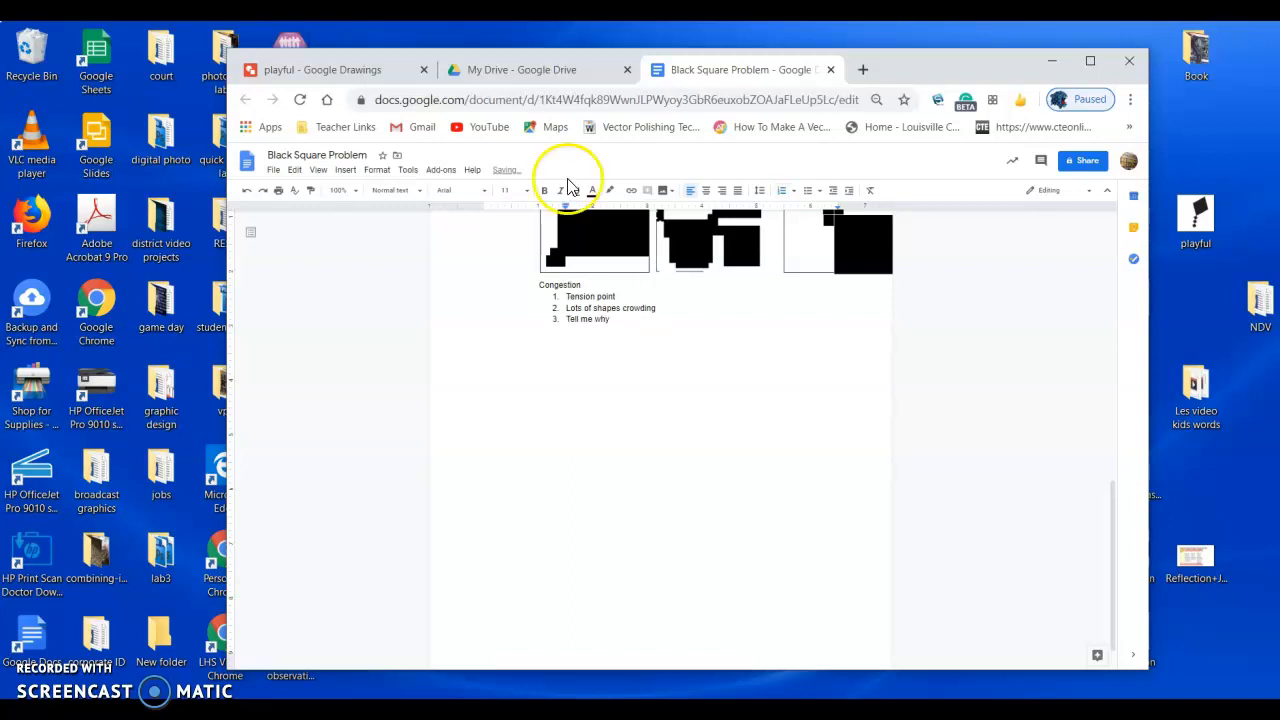
- Start a new drawing below the Congestion list in the Black Square Problem document
{"action": "left_click", "coordinate": [315, 74]}
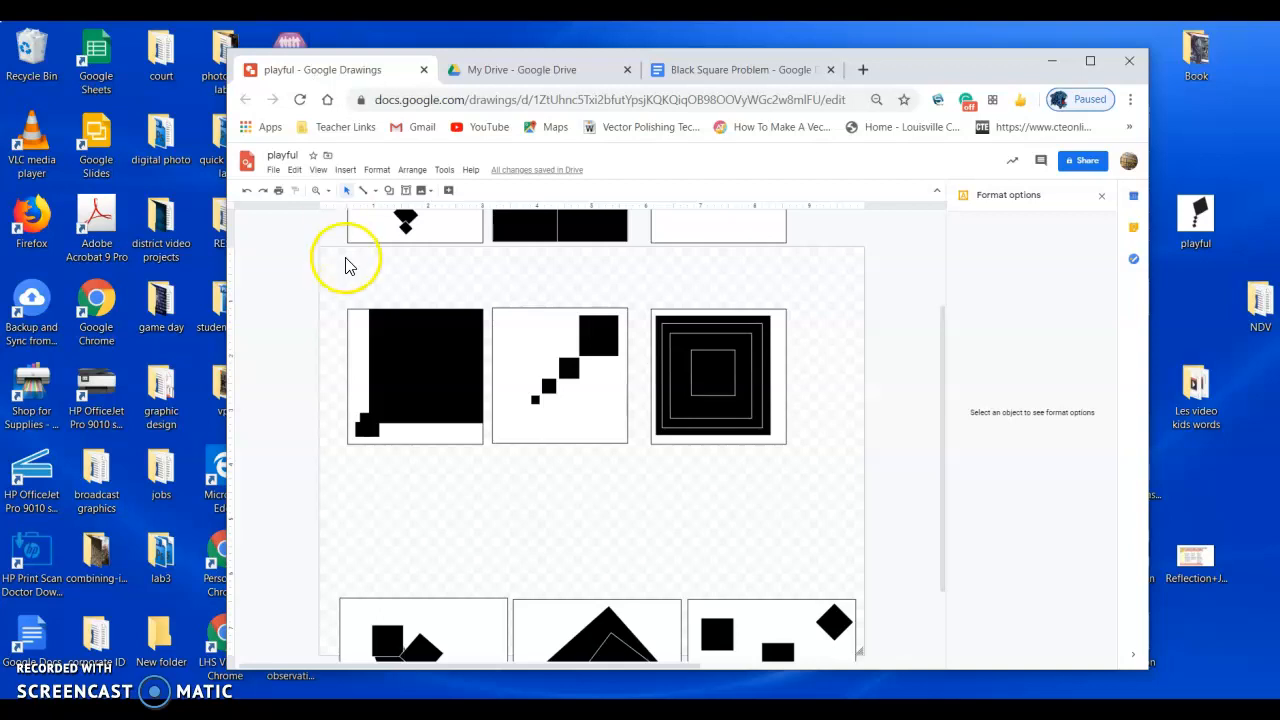
{"action": "left_click", "coordinate": [723, 72]}
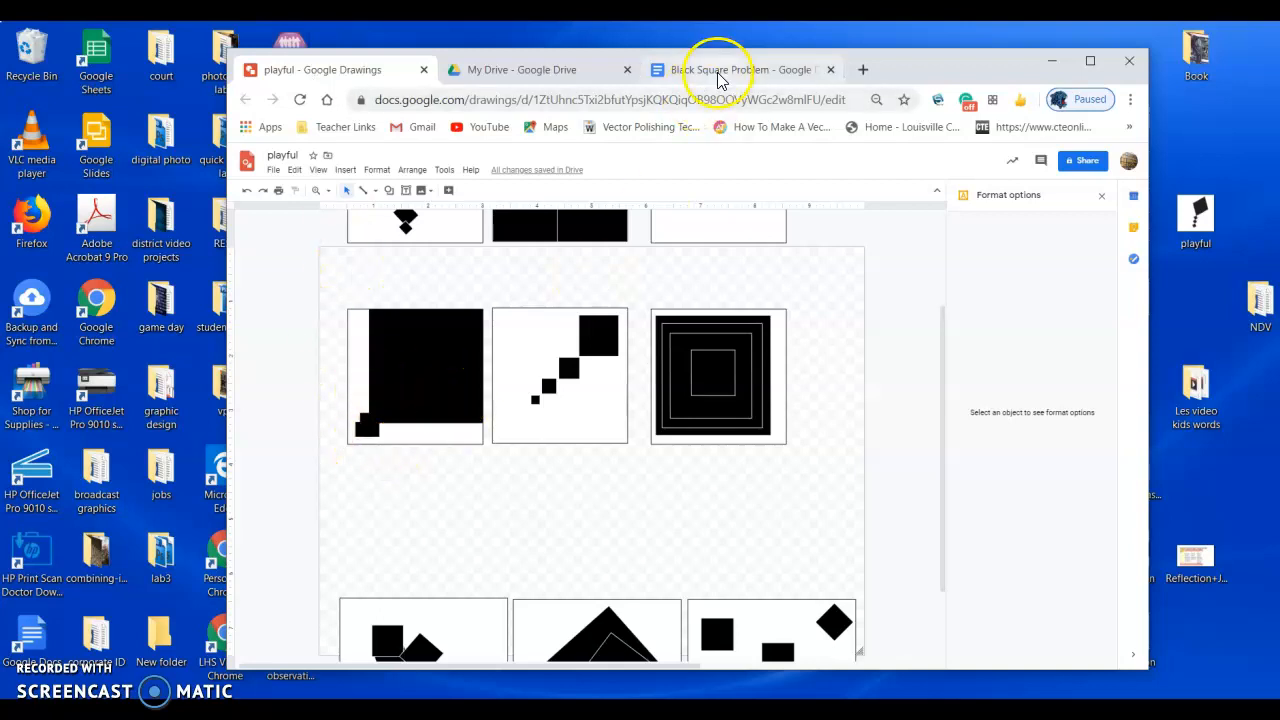
{"action": "left_click", "coordinate": [745, 367]}
{"action": "scroll", "coordinate": [745, 367], "scroll_direction": "up", "scroll_amount": 1}
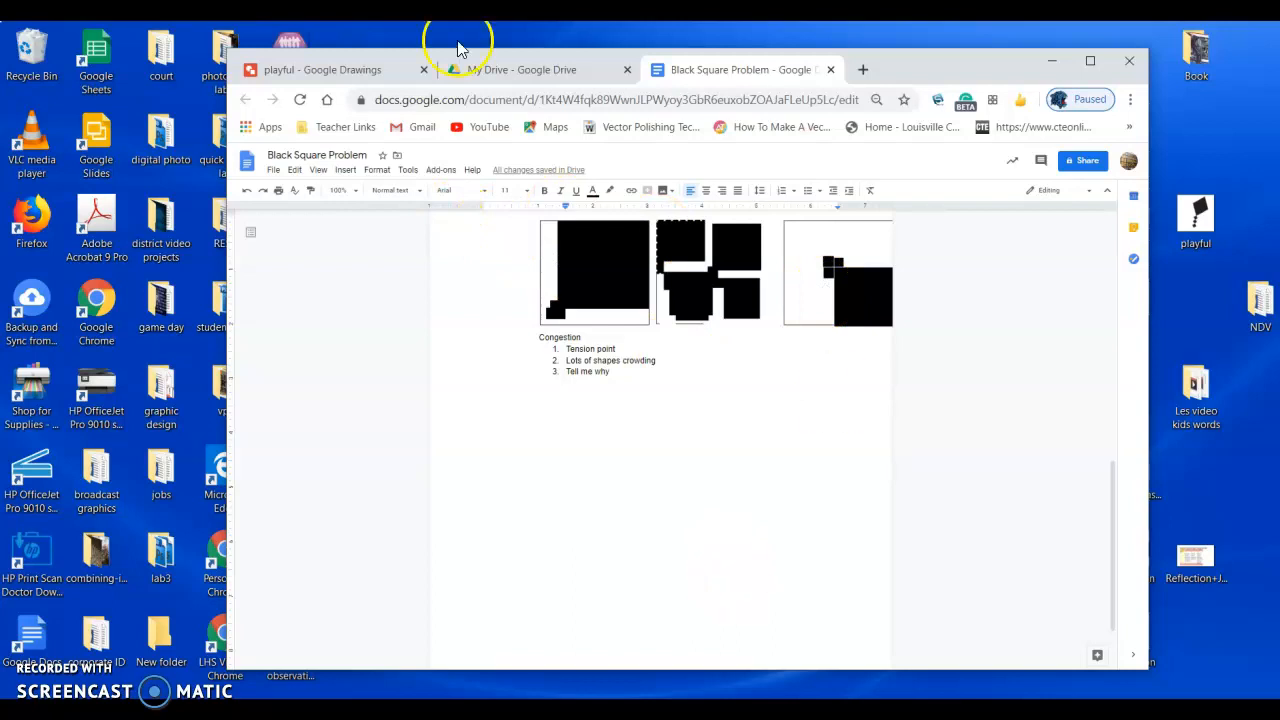
{"action": "left_click", "coordinate": [350, 171]}
{"action": "mouse_move", "coordinate": [370, 230]}
{"action": "left_click", "coordinate": [486, 232]}
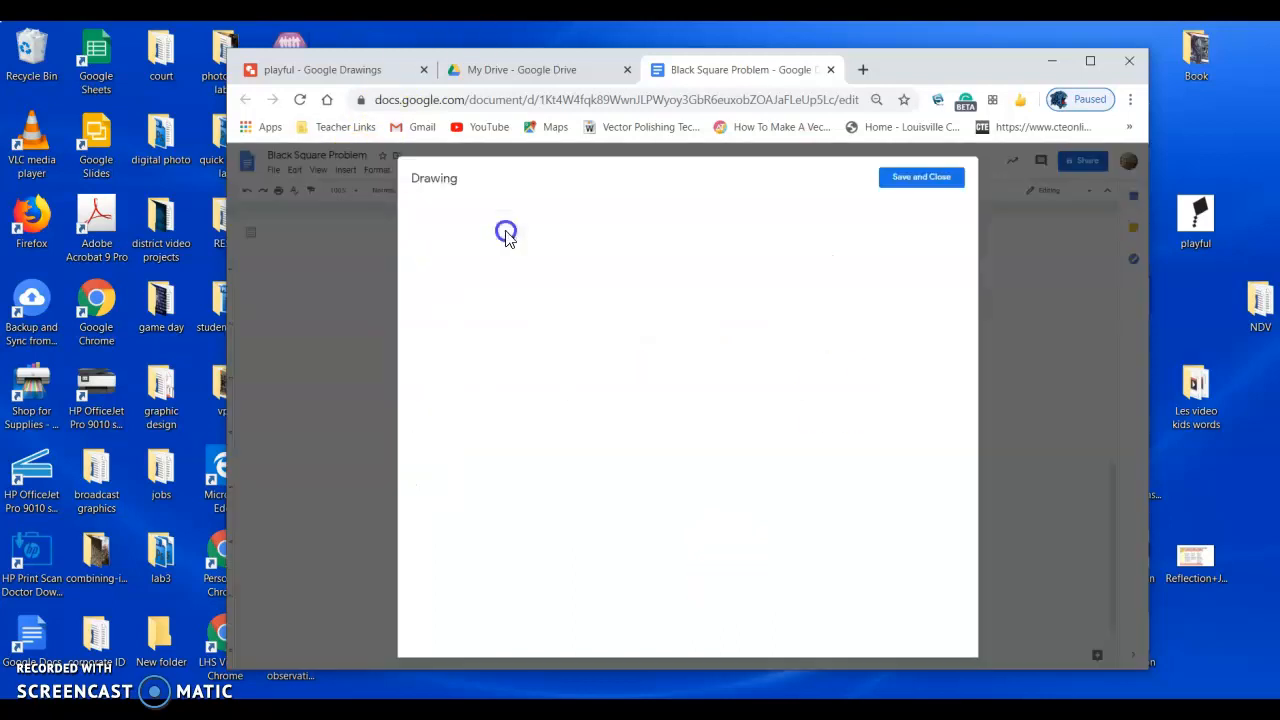
- Copy the canvas row's three compositions from the playful Google Drawings file into the Black Square Problem document's new drawing, align them upper left, and save it
{"action": "left_click", "coordinate": [336, 70]}
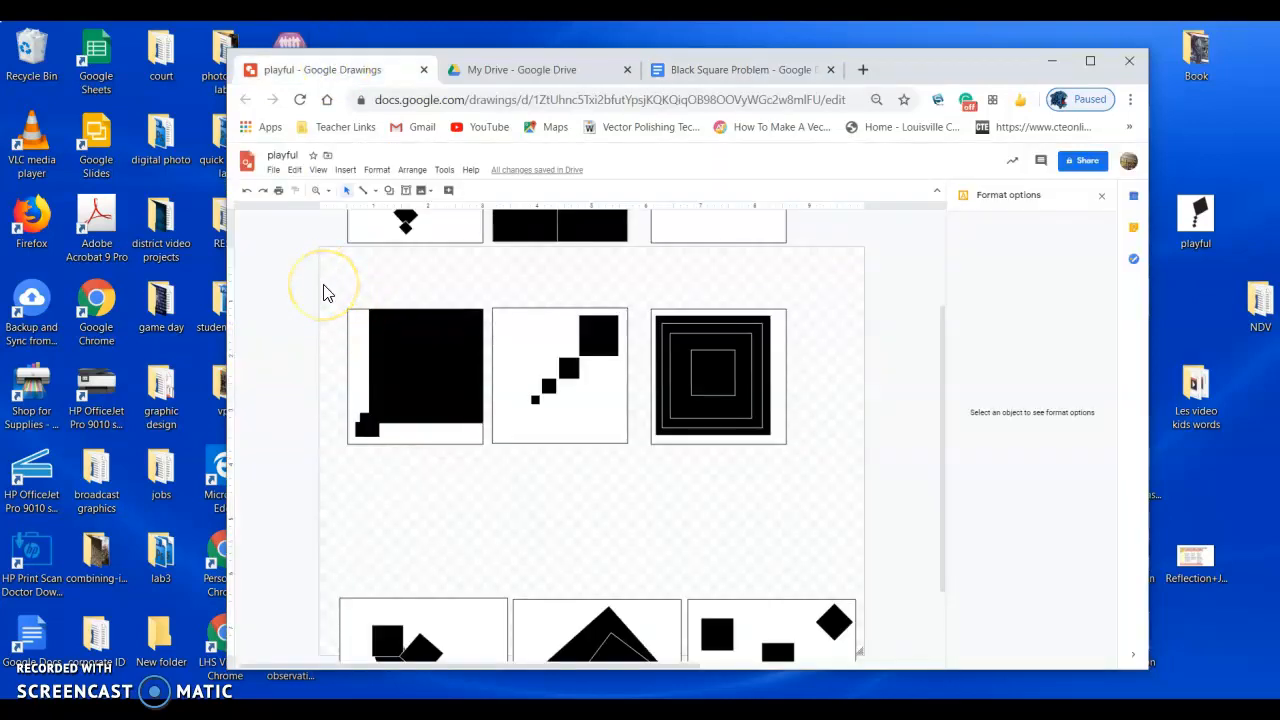
{"action": "left_click_drag", "start_coordinate": [323, 292], "coordinate": [835, 515]}
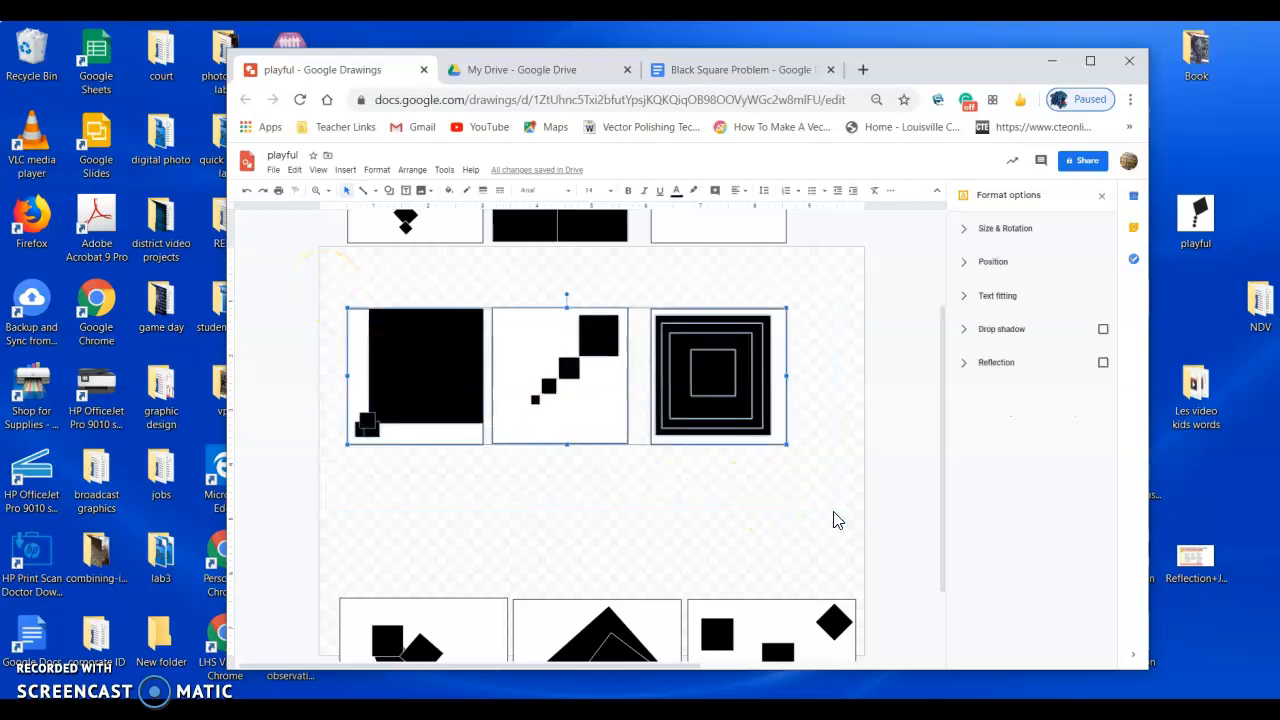
{"action": "left_click", "coordinate": [722, 68]}
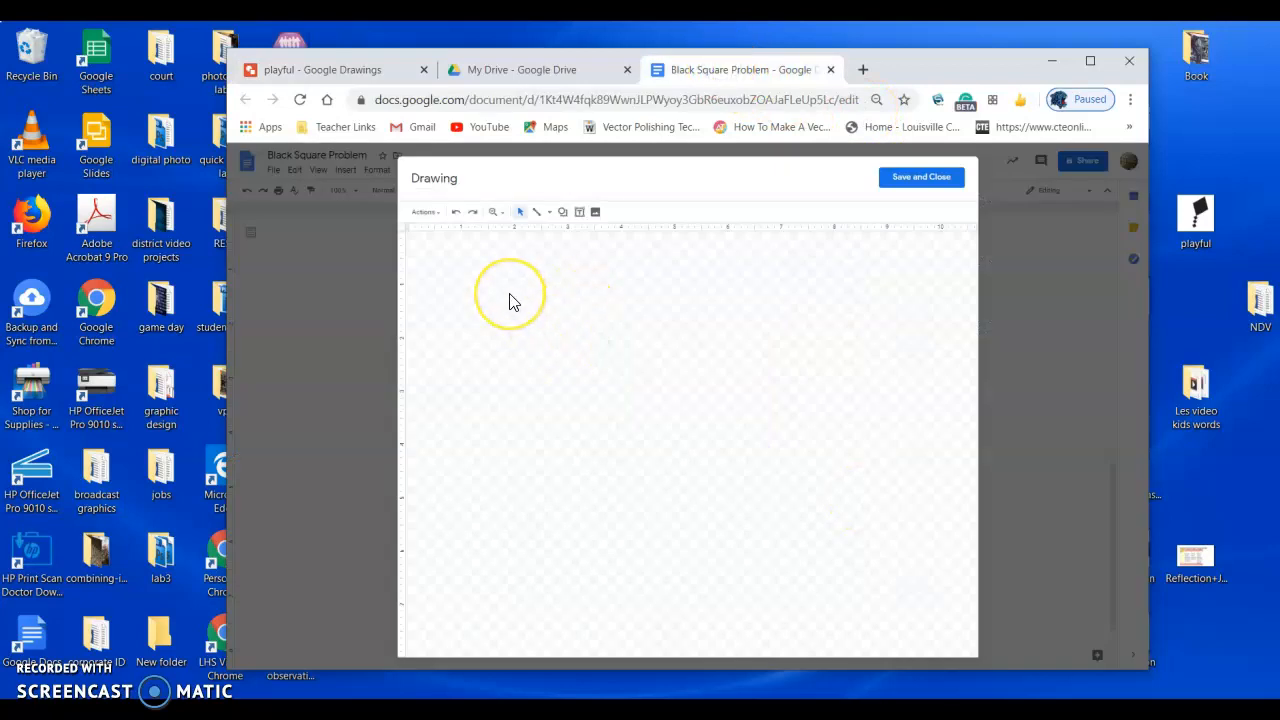
{"action": "key", "text": "ctrl+v"}
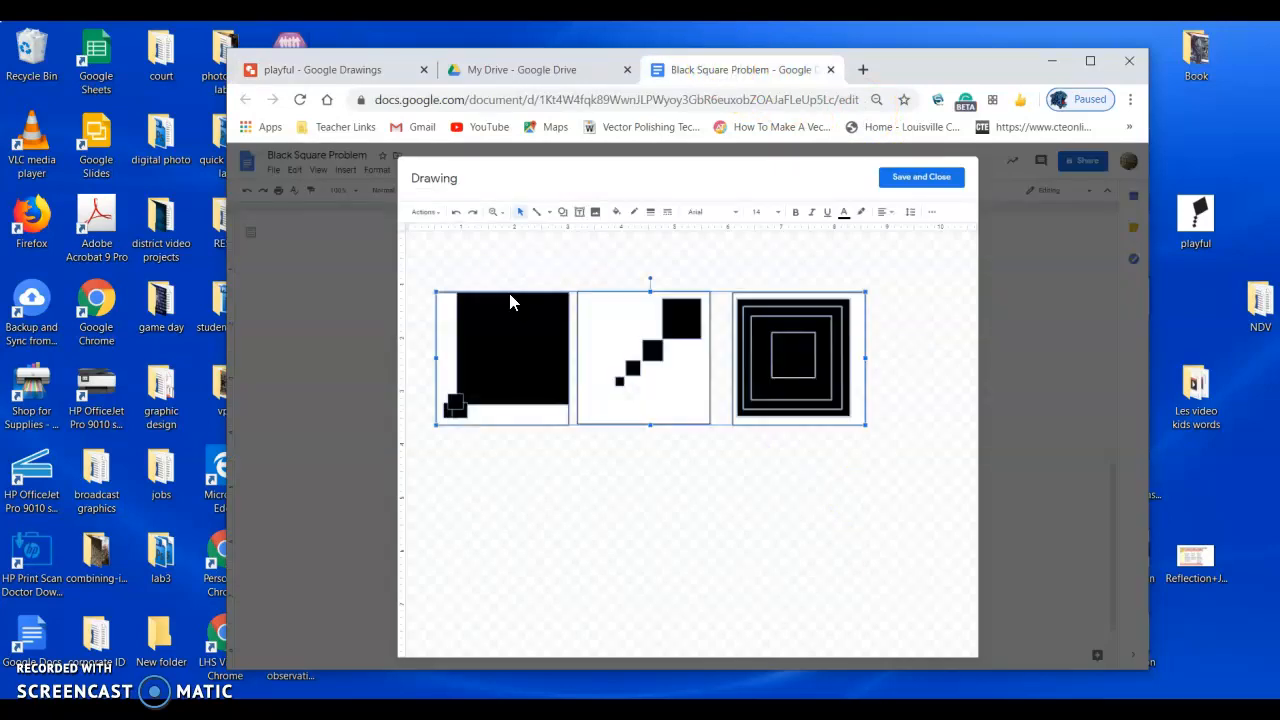
{"action": "left_click_drag", "start_coordinate": [498, 319], "coordinate": [483, 276]}
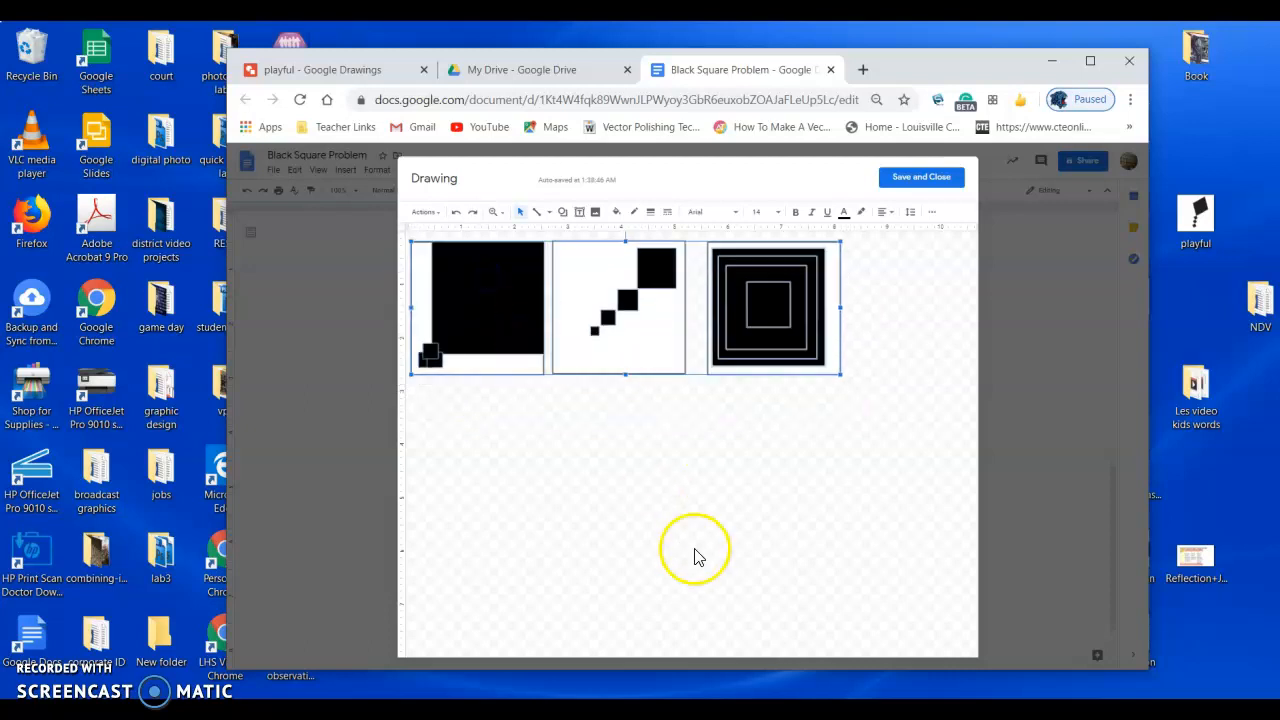
{"action": "left_click", "coordinate": [926, 177]}
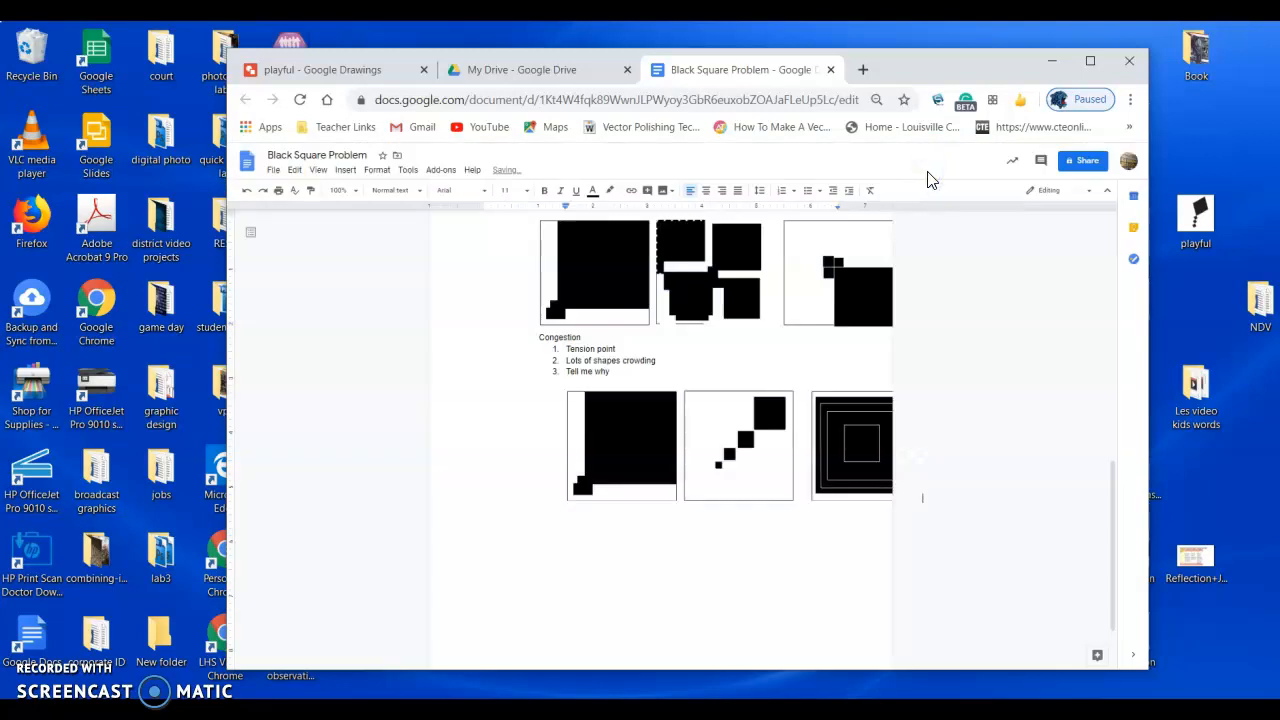
- Move the left indents of the newly inserted drawing and the Congestion drawing to just outside the page's left margin
{"action": "left_click", "coordinate": [94, 708]}
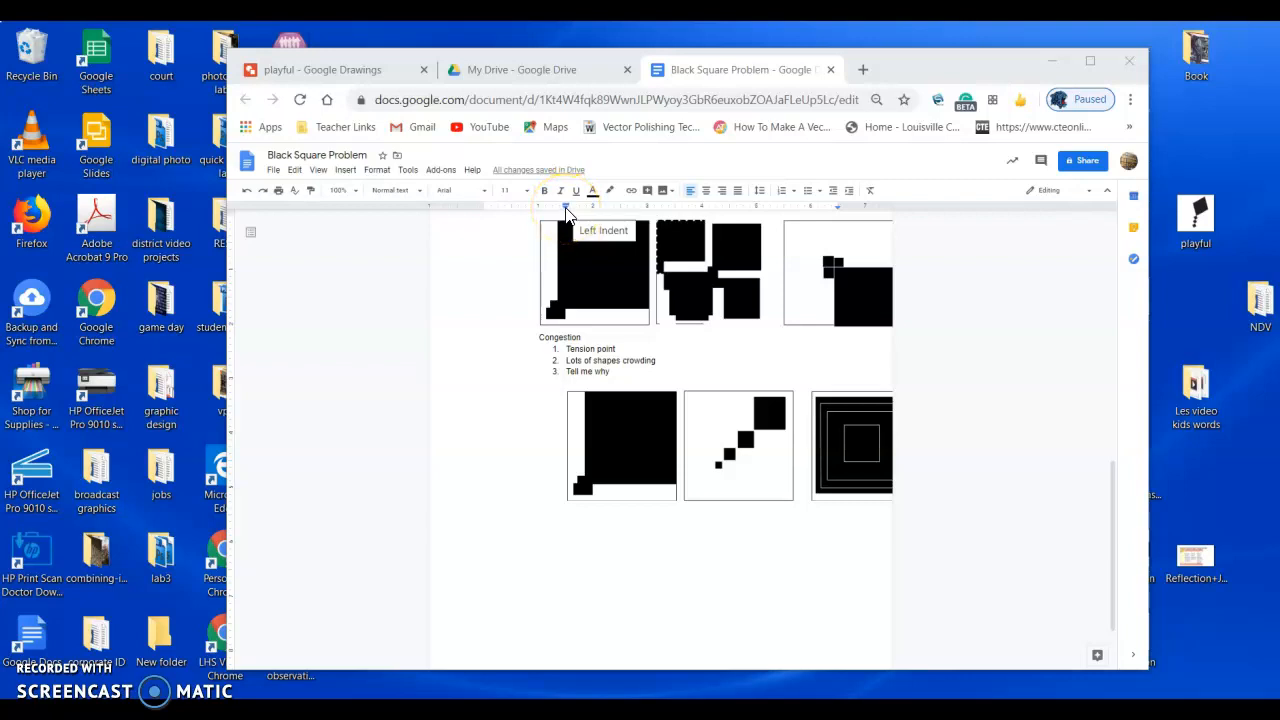
{"action": "left_click_drag", "start_coordinate": [566, 211], "coordinate": [476, 214]}
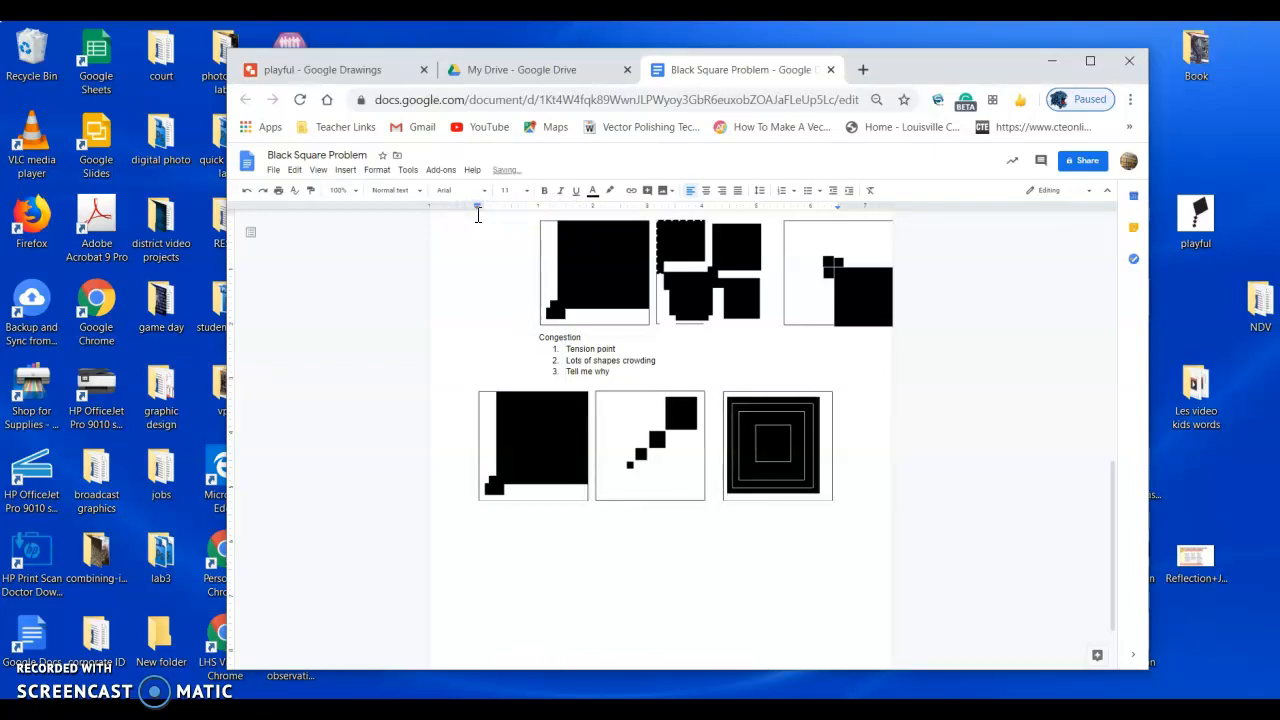
{"action": "left_click", "coordinate": [617, 257]}
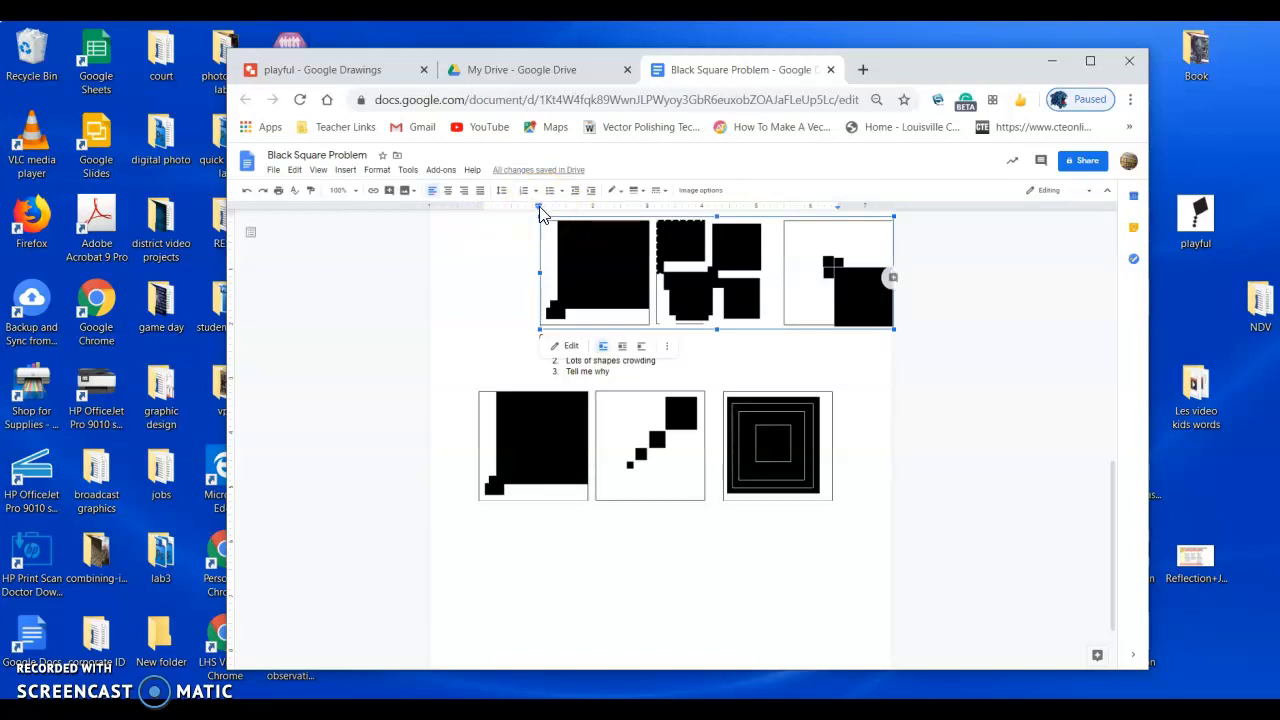
{"action": "left_click_drag", "start_coordinate": [538, 213], "coordinate": [478, 216]}
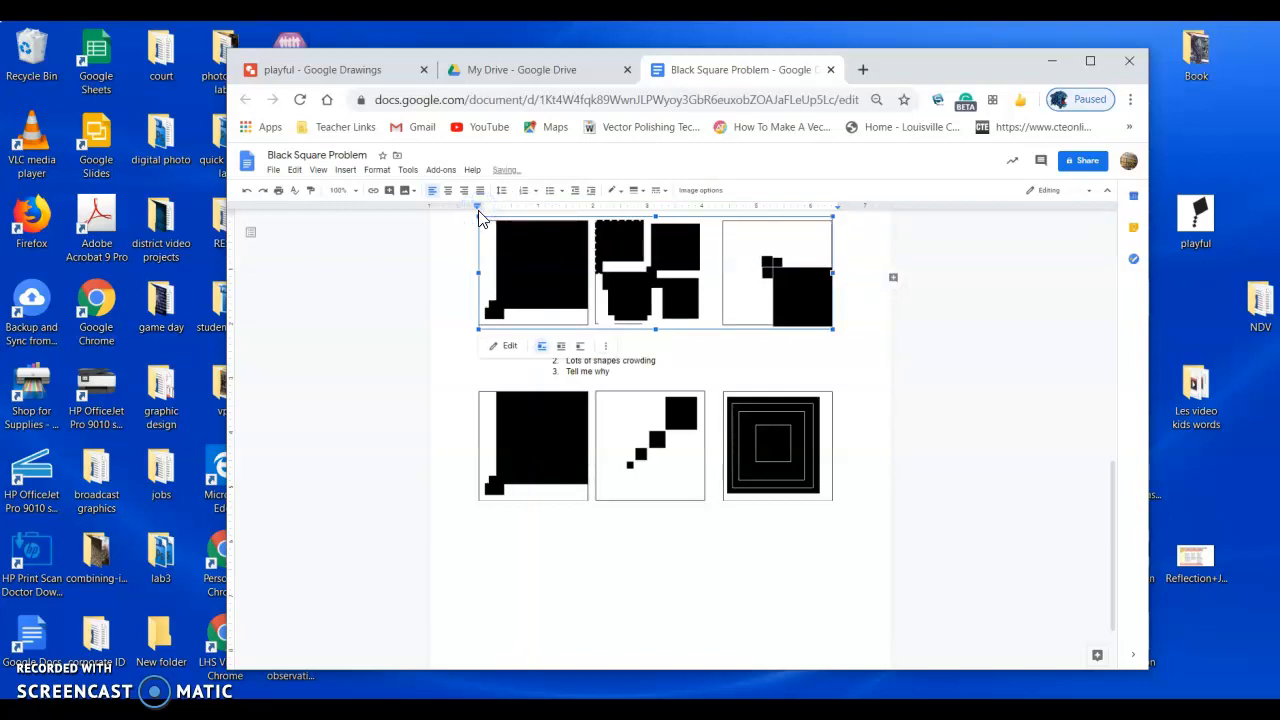
{"action": "left_click", "coordinate": [677, 583]}
- Move the left indent of the Order drawing back to the page's left margin
{"action": "scroll", "coordinate": [677, 584], "scroll_direction": "up", "scroll_amount": 4}
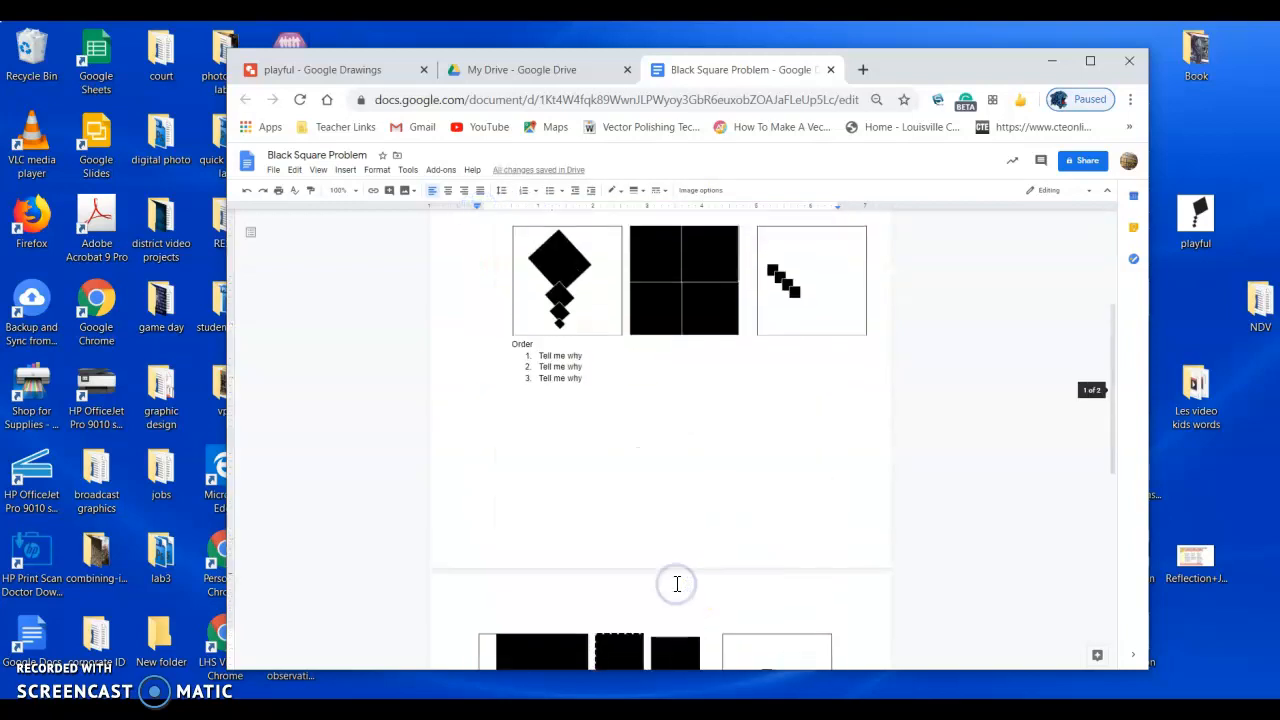
{"action": "scroll", "coordinate": [677, 583], "scroll_direction": "up", "scroll_amount": 3}
{"action": "left_click", "coordinate": [698, 443]}
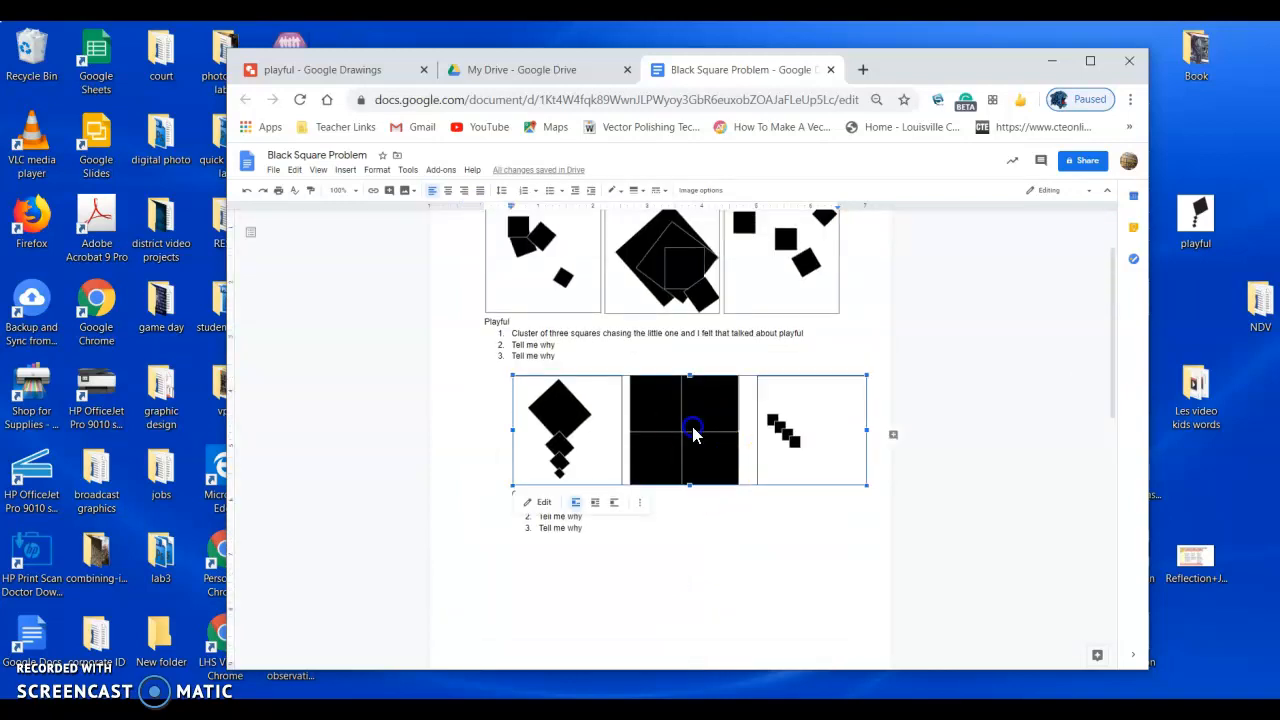
{"action": "right_click", "coordinate": [497, 211]}
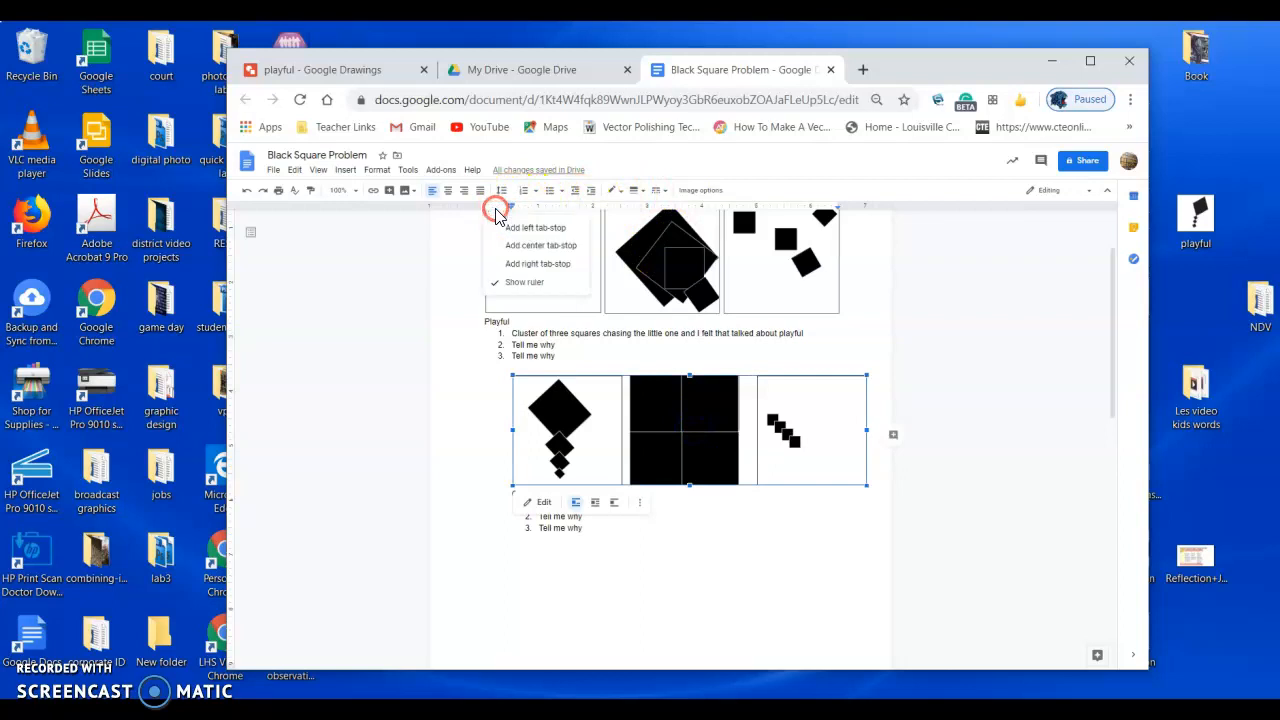
{"action": "left_click", "coordinate": [499, 210]}
{"action": "left_click_drag", "start_coordinate": [499, 210], "coordinate": [483, 206]}
- Add the caption "Increase" on its own line below the last drawing in the document
{"action": "scroll", "coordinate": [717, 527], "scroll_direction": "down", "scroll_amount": 5}
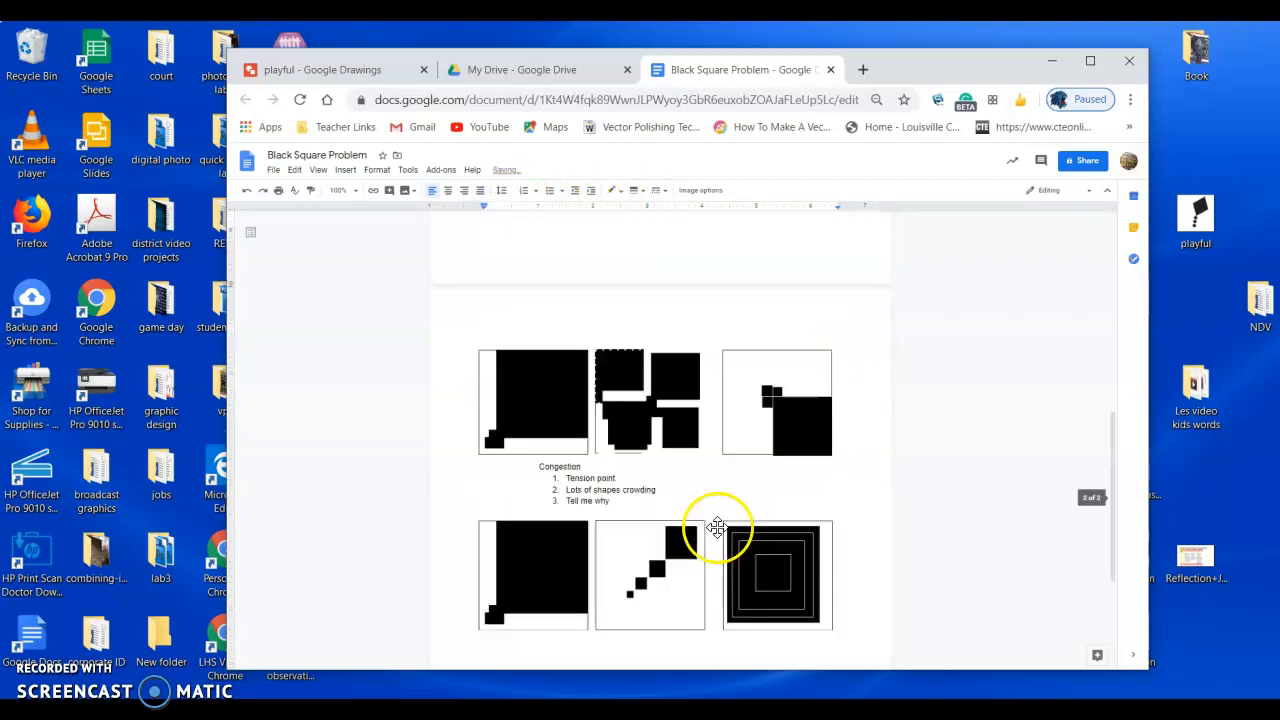
{"action": "scroll", "coordinate": [717, 527], "scroll_direction": "down", "scroll_amount": 3}
{"action": "left_click", "coordinate": [700, 363]}
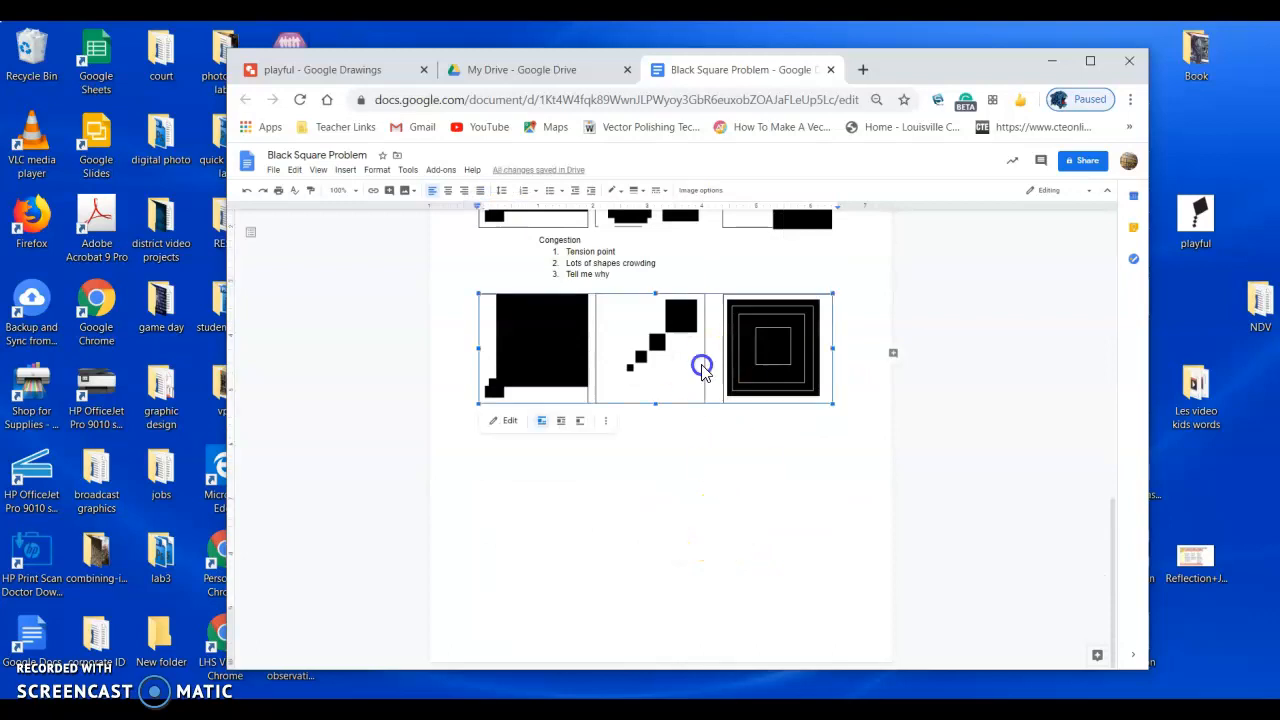
{"action": "left_click", "coordinate": [840, 382]}
{"action": "scroll", "coordinate": [815, 514], "scroll_direction": "up", "scroll_amount": 4}
{"action": "scroll", "coordinate": [815, 514], "scroll_direction": "up", "scroll_amount": 5}
{"action": "scroll", "coordinate": [815, 514], "scroll_direction": "down", "scroll_amount": 10}
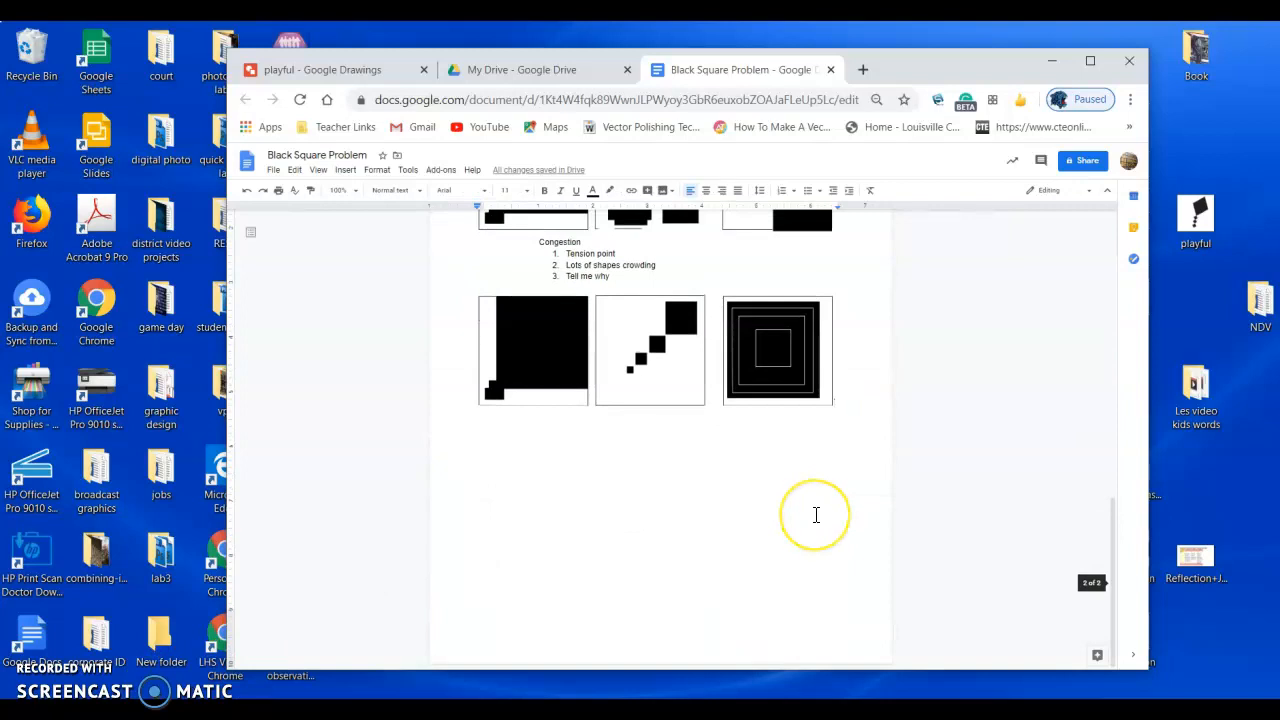
{"action": "key", "text": "Return"}
{"action": "type", "text": "increase"}
{"action": "key", "text": "Return"}
- Create a numbered list below the Increase caption with "Tell me why", "Tell me why" and "Tell me wh", and end it with a blank line
{"action": "type", "text": "1 =="}
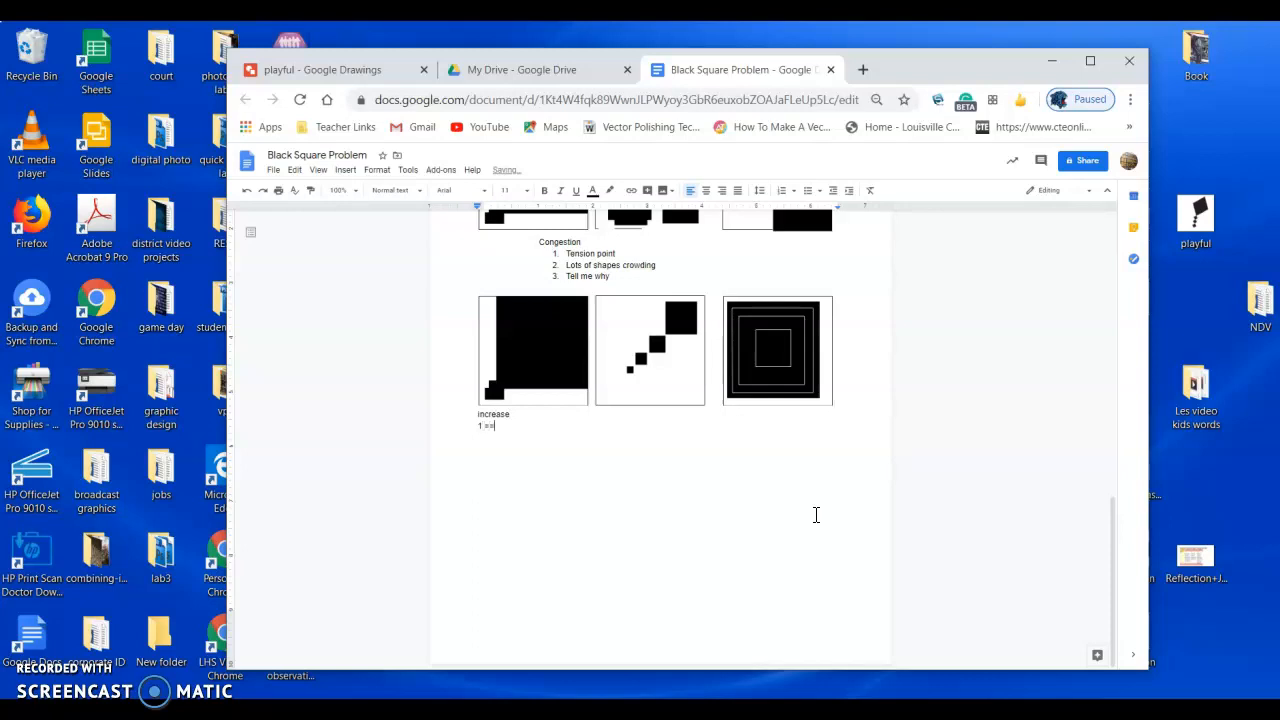
{"action": "key", "text": "BackSpace"}
{"action": "key", "text": "BackSpace"}
{"action": "key", "text": "BackSpace"}
{"action": "type", "text": "1. "}
{"action": "type", "text": "Tell me why"}
{"action": "key", "text": "Return"}
{"action": "type", "text": "Tell me why"}
{"action": "key", "text": "Return"}
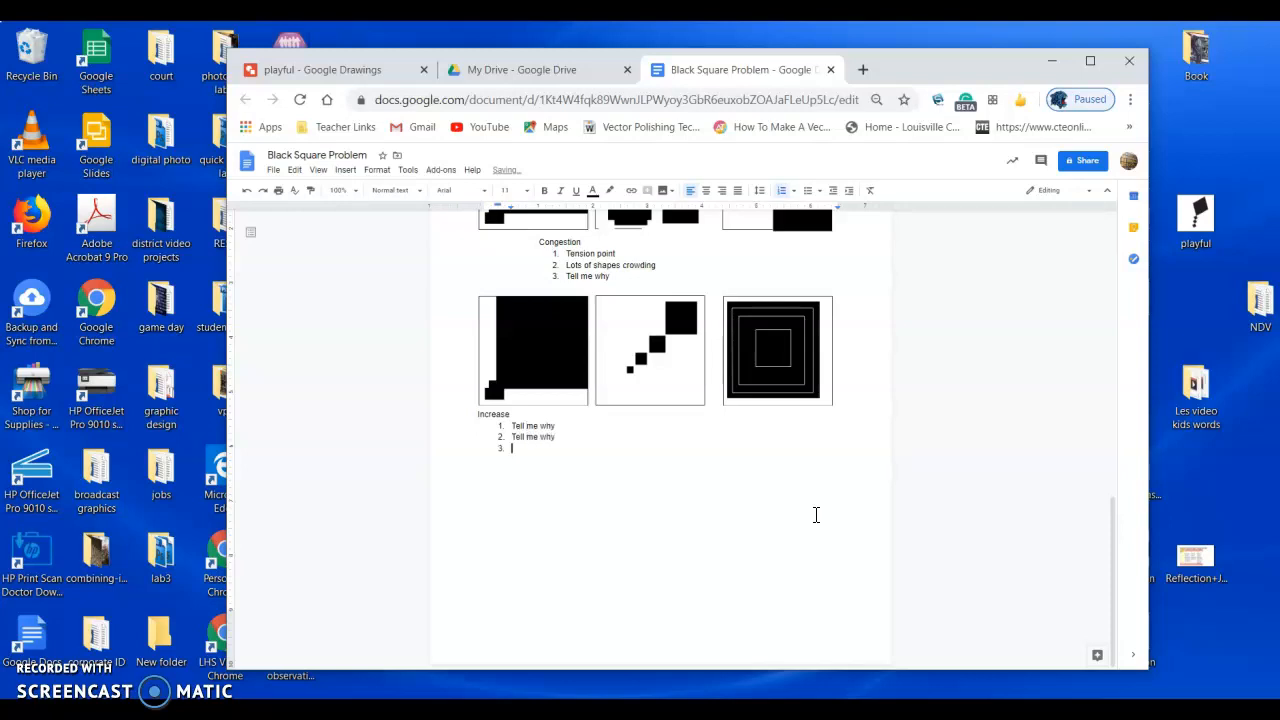
{"action": "type", "text": "Tell me wh"}
{"action": "key", "text": "Return"}
{"action": "key", "text": "Return"}
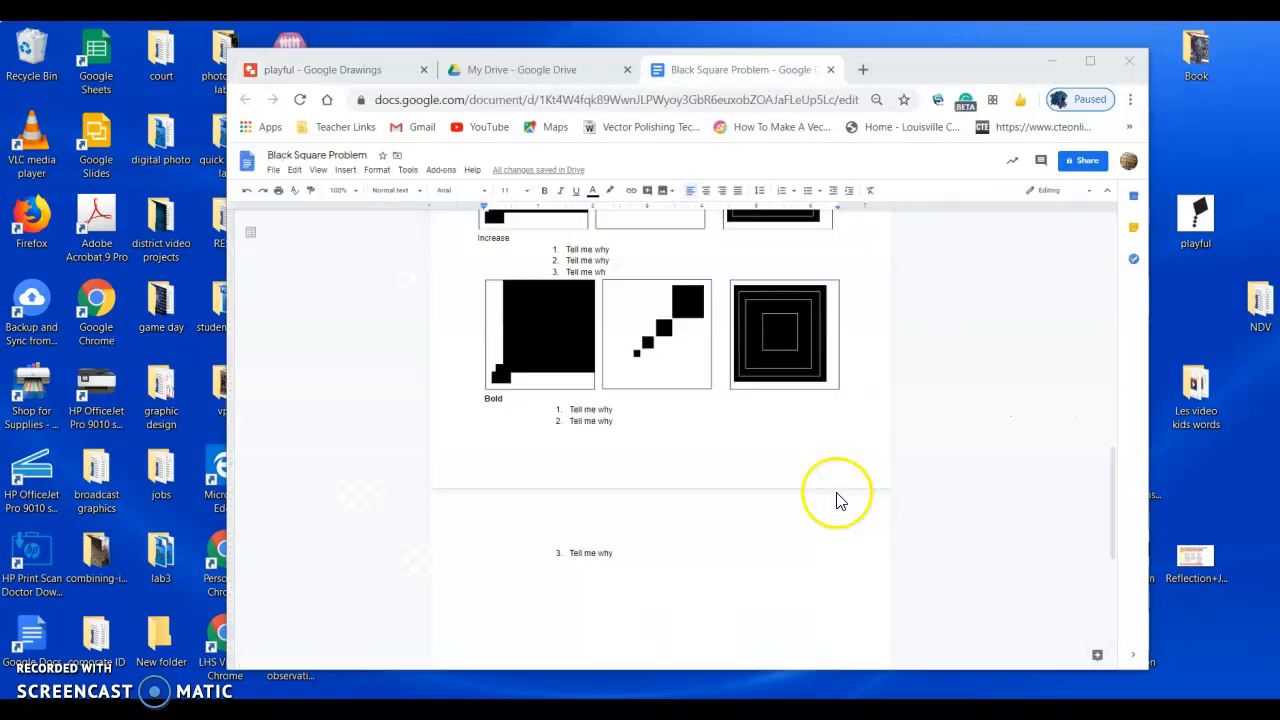
{"action": "scroll", "coordinate": [838, 501], "scroll_direction": "up", "scroll_amount": 8}
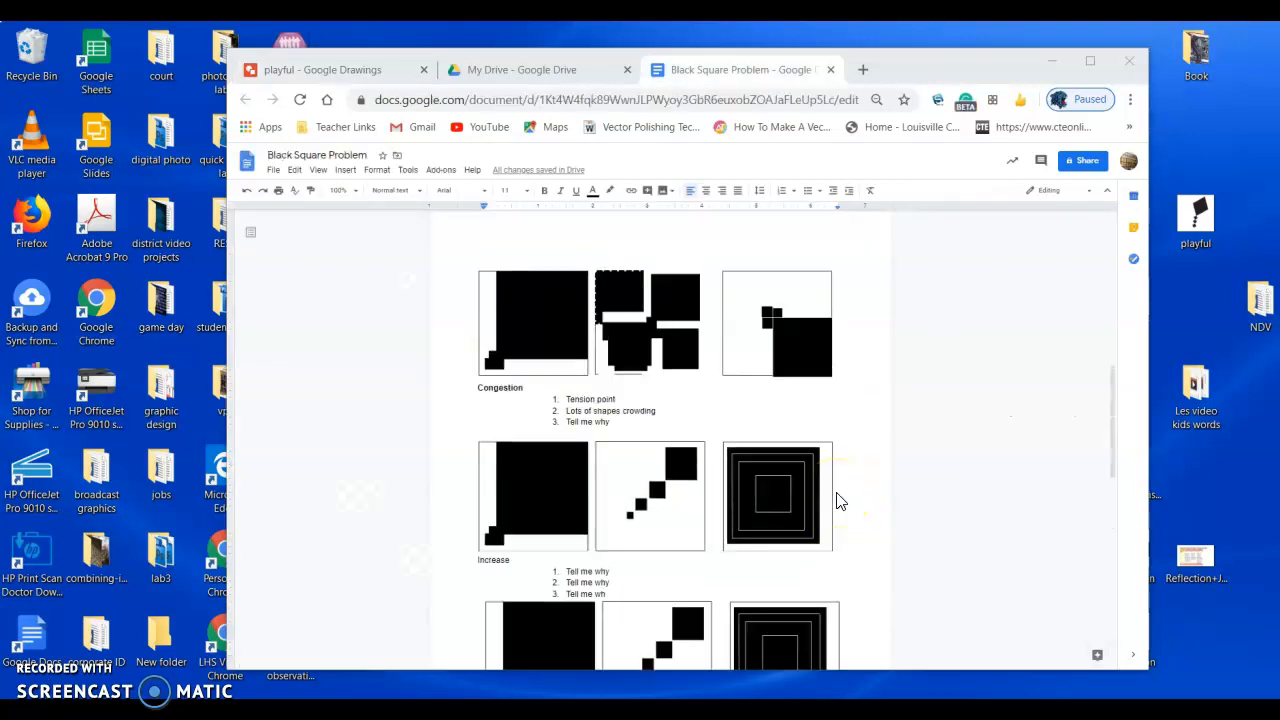
{"action": "scroll", "coordinate": [838, 501], "scroll_direction": "up", "scroll_amount": 3}
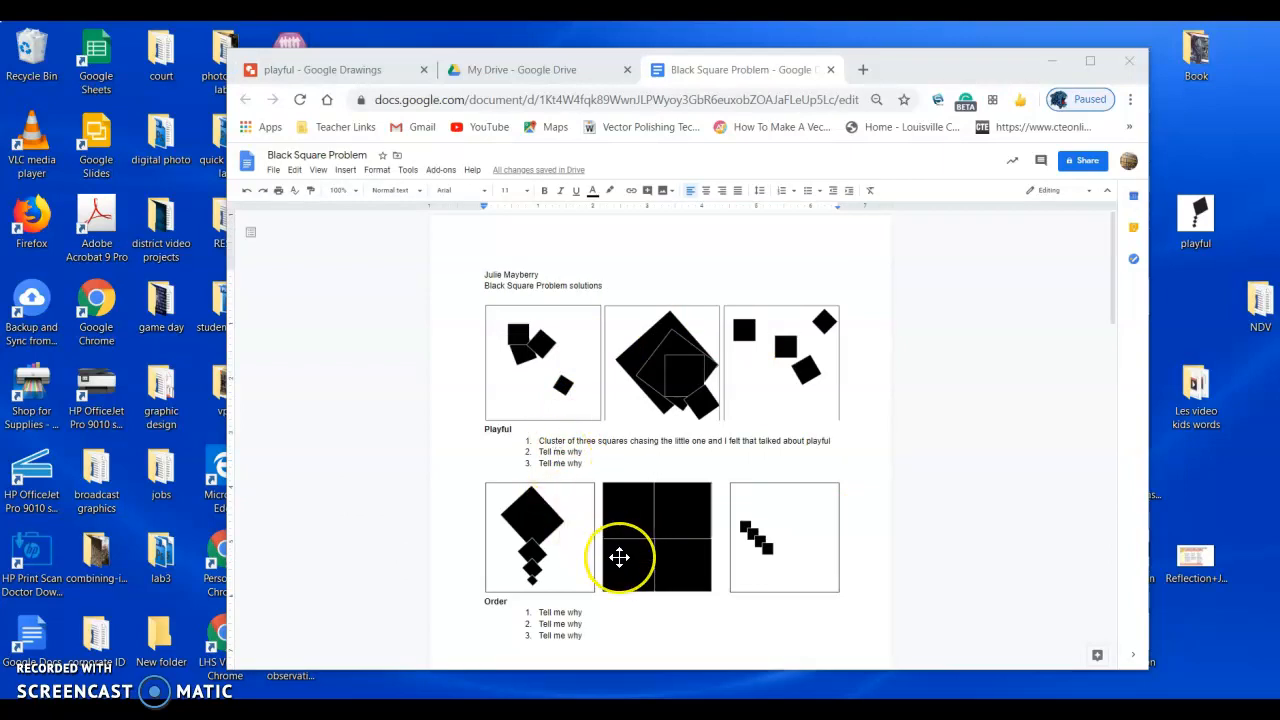
{"action": "scroll", "coordinate": [619, 557], "scroll_direction": "down", "scroll_amount": 5}
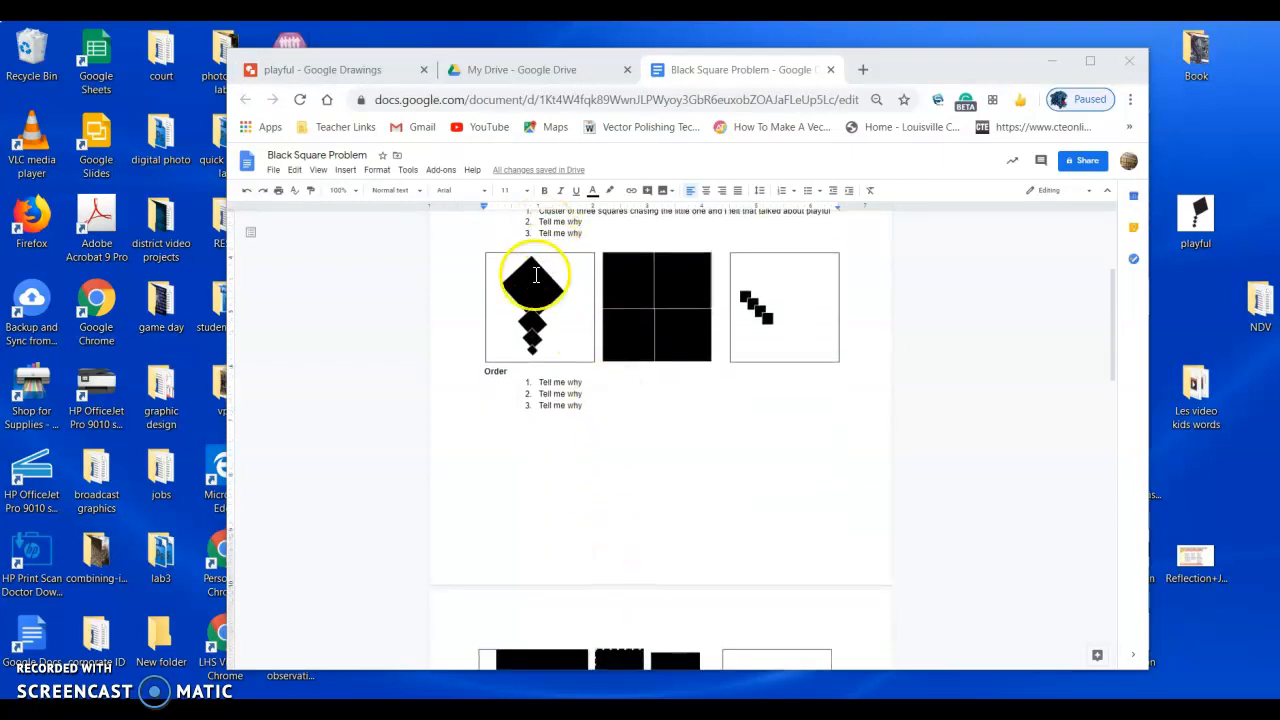